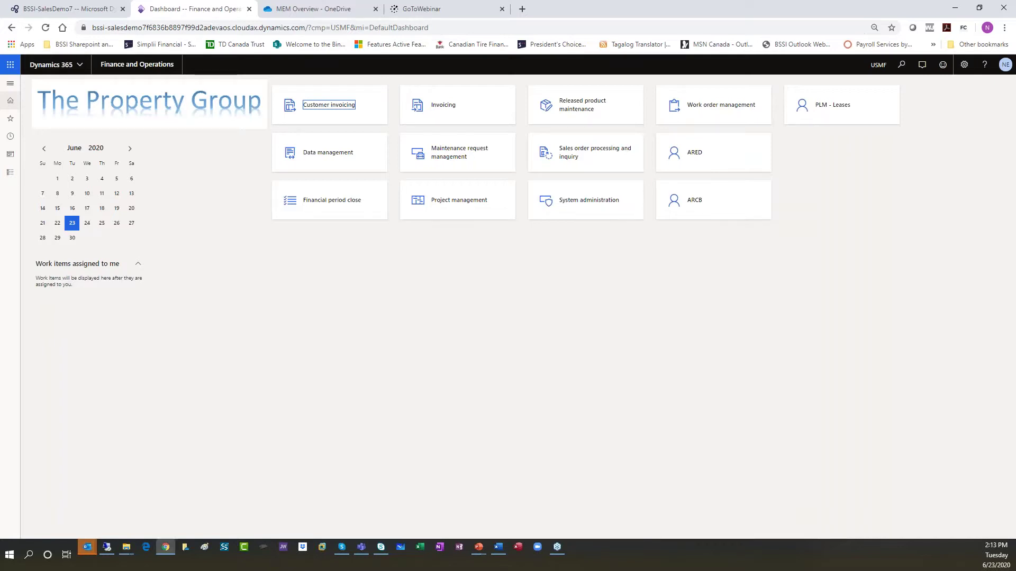
# Open the Property lease management parameters from the Property lease management module.
pyautogui.click(507, 343)
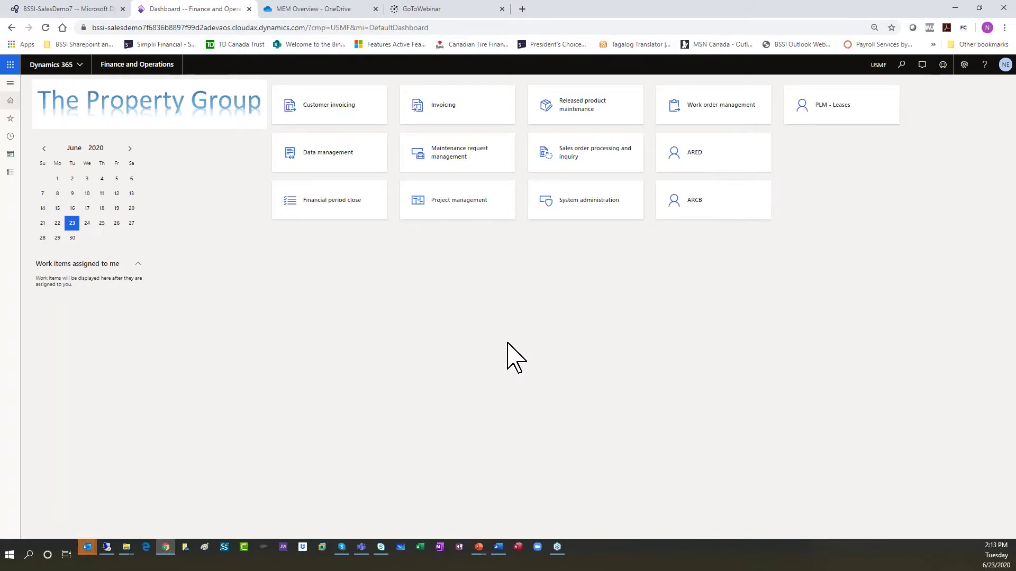
pyautogui.click(11, 172)
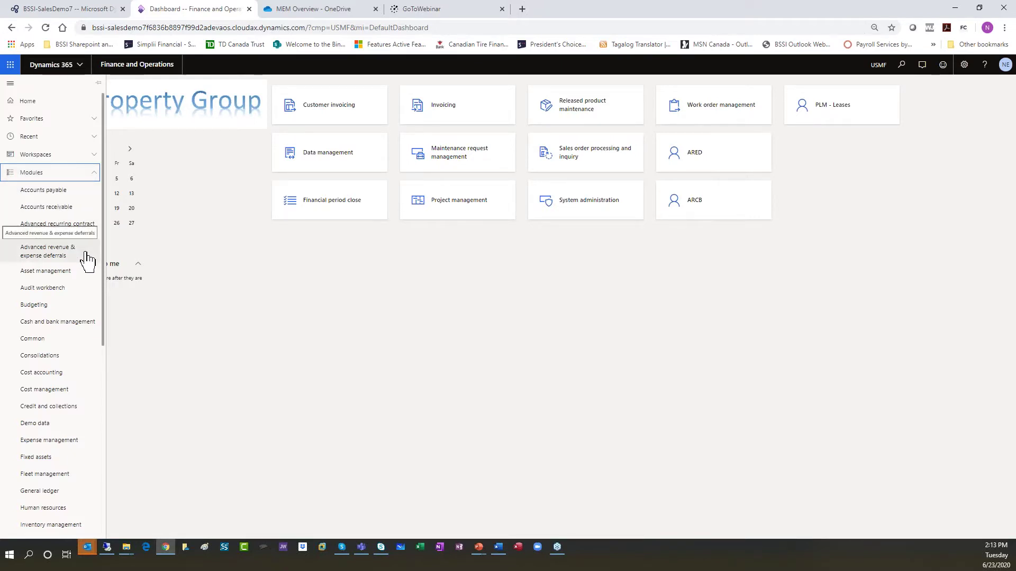
pyautogui.scroll(-5, 87, 259)
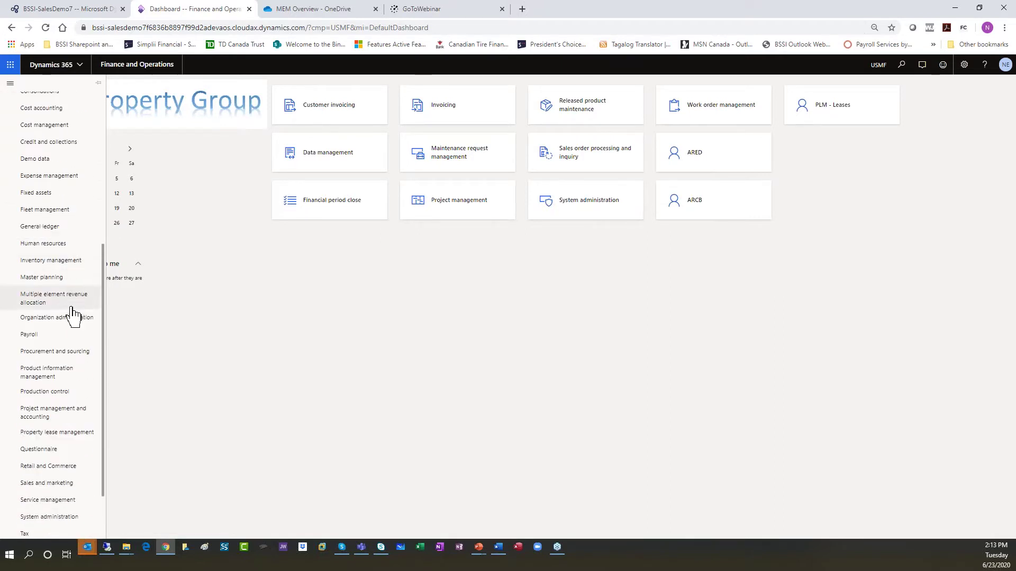
pyautogui.click(48, 433)
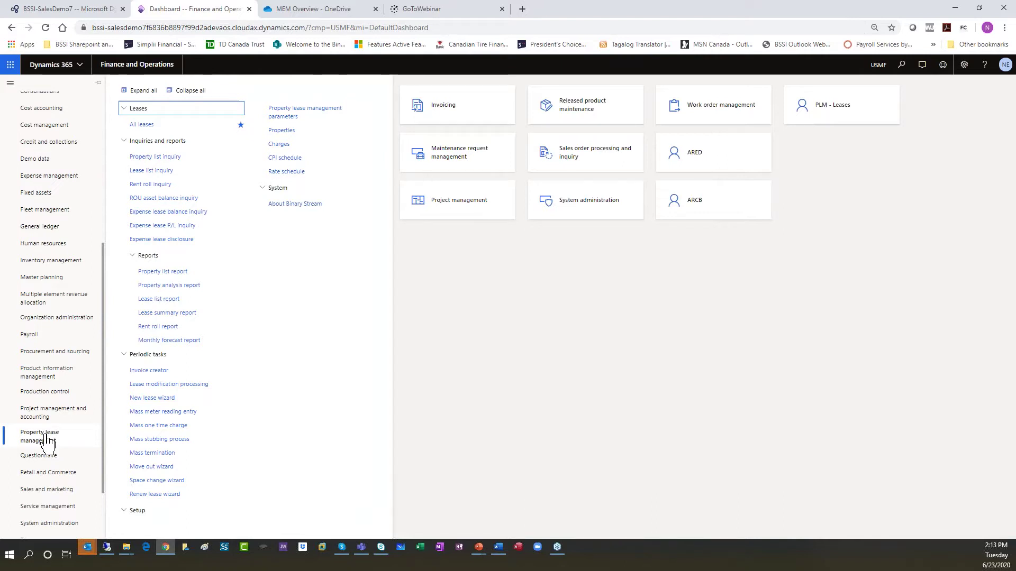
pyautogui.click(313, 113)
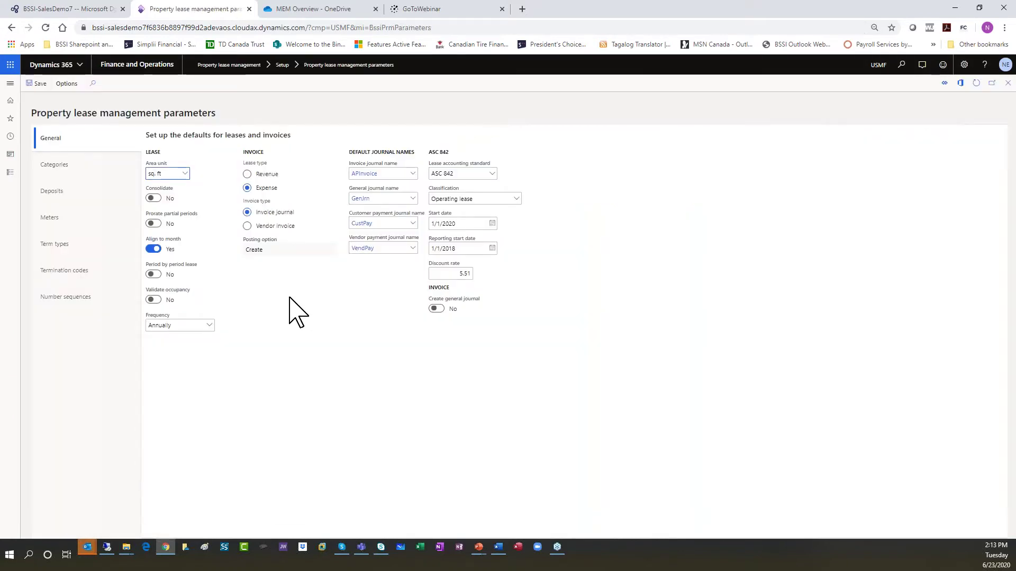
# Compare the invoice types for revenue and expense leases, and set the expense lease invoice type to Vendor invoice.
pyautogui.click(247, 175)
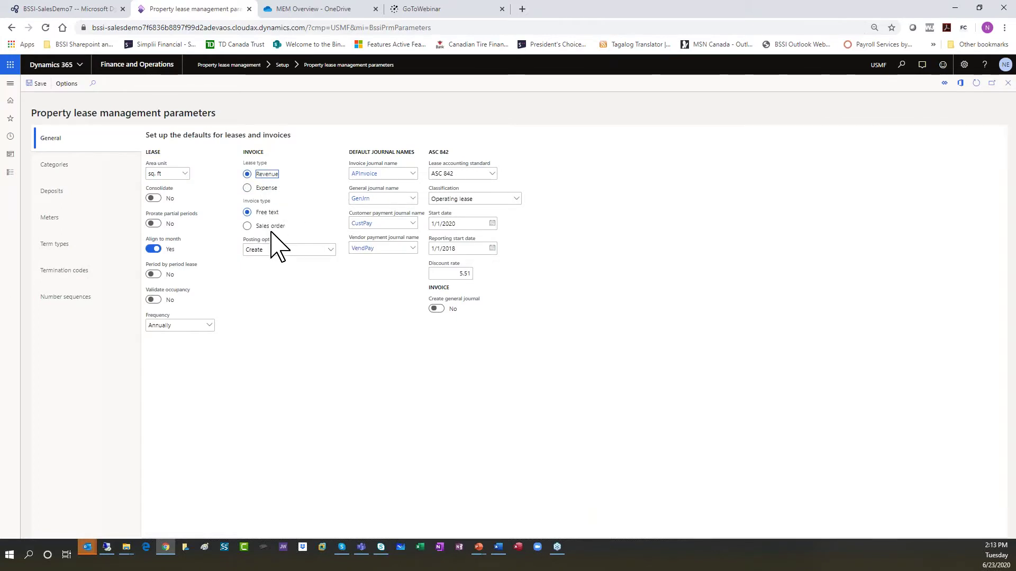
pyautogui.click(247, 188)
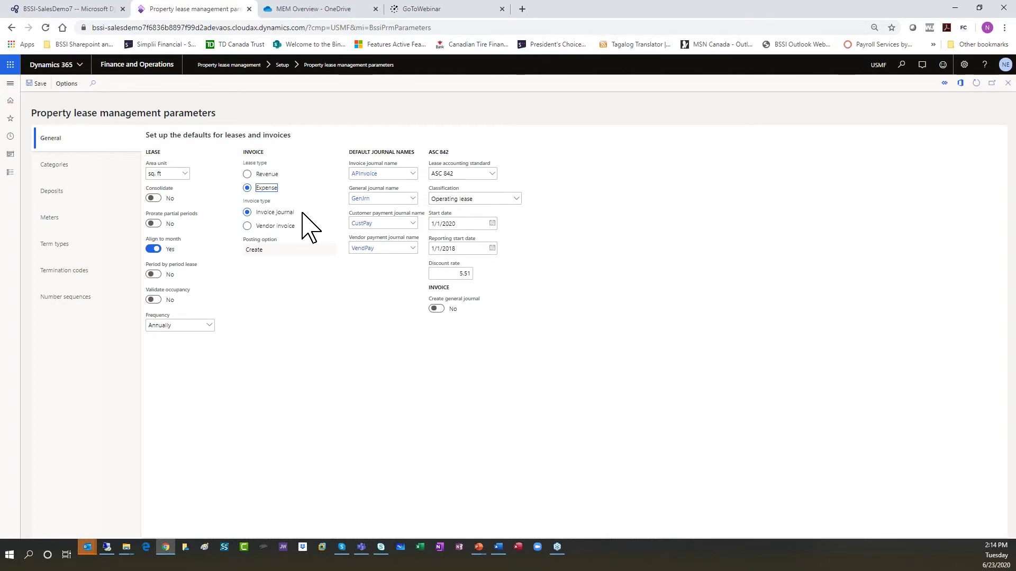
pyautogui.click(290, 227)
# Set the revenue lease invoice type to Sales order, check its posting options, and return the lease type to Expense.
pyautogui.click(253, 175)
pyautogui.click(281, 232)
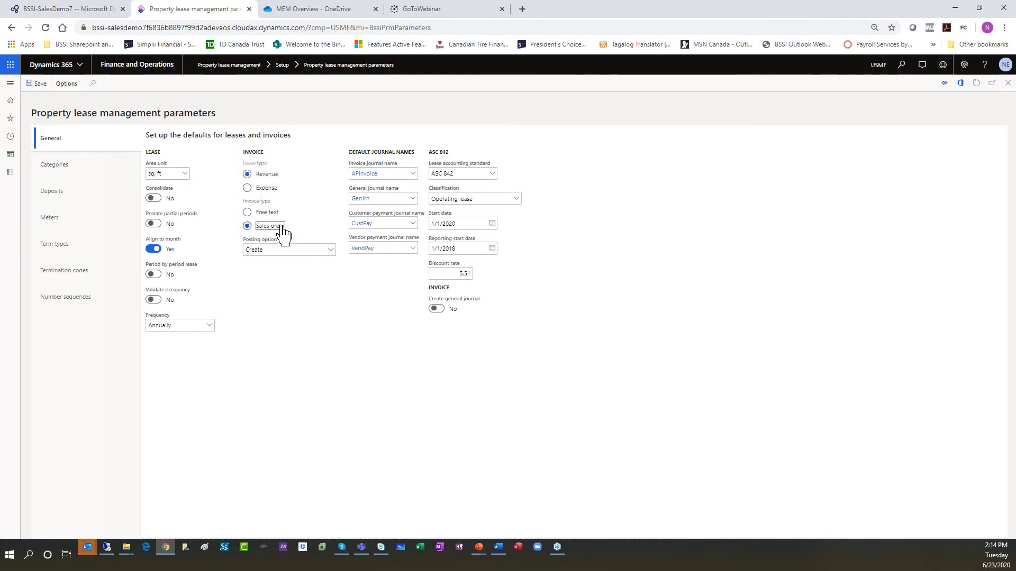
pyautogui.click(332, 258)
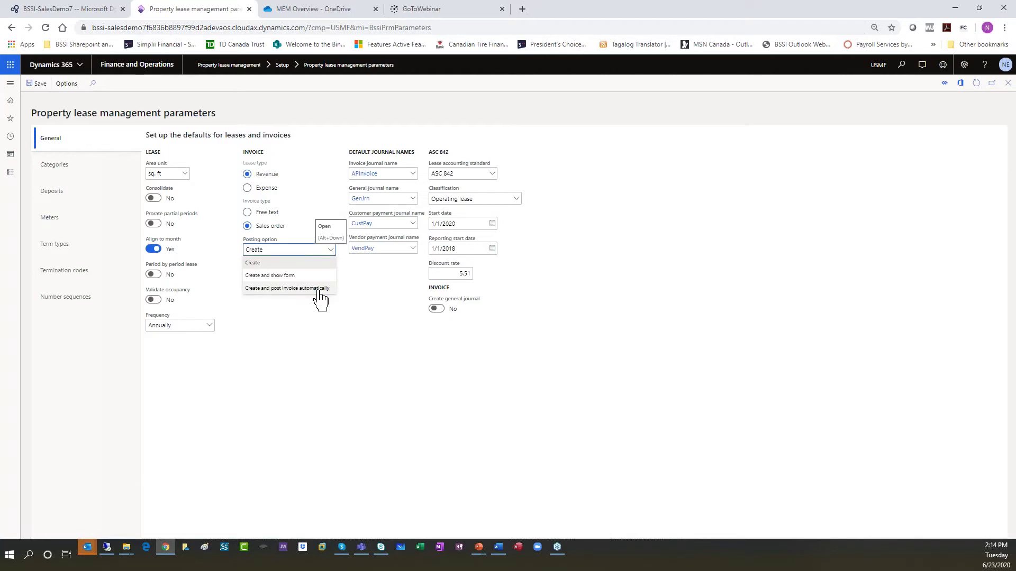
pyautogui.click(299, 217)
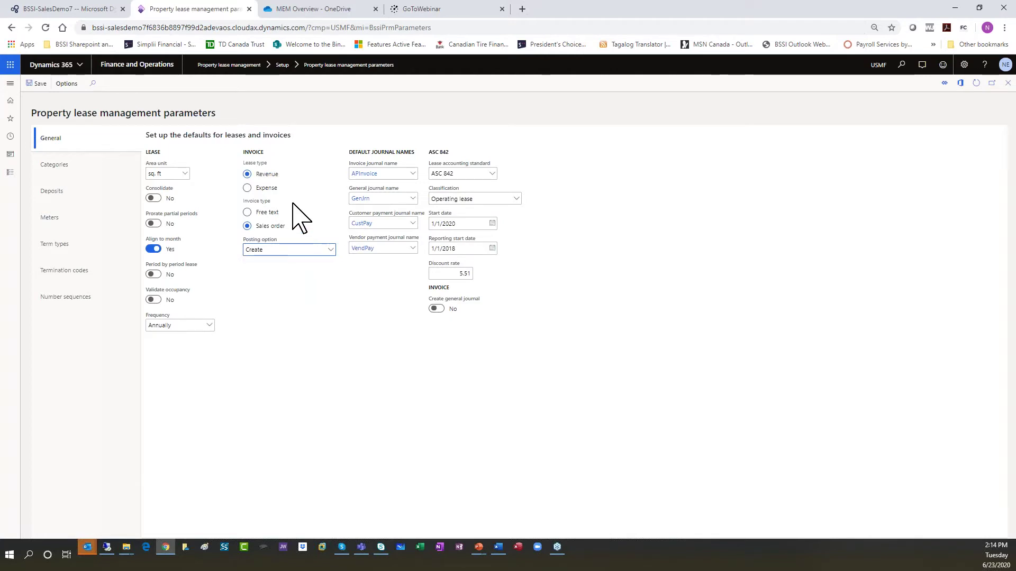
pyautogui.click(247, 188)
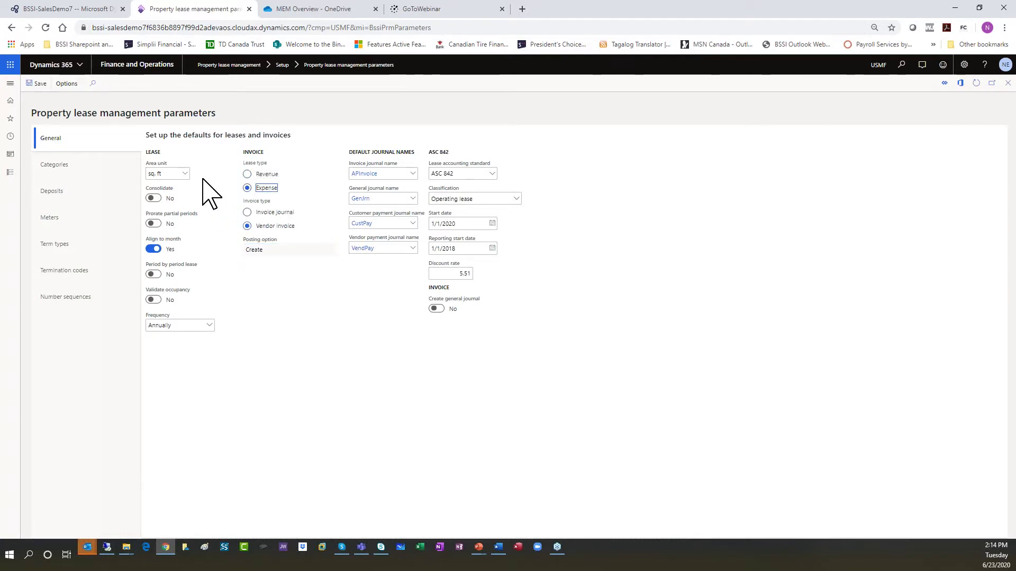
# Review the available area units and billing frequencies in the lease defaults without changing them.
pyautogui.click(184, 173)
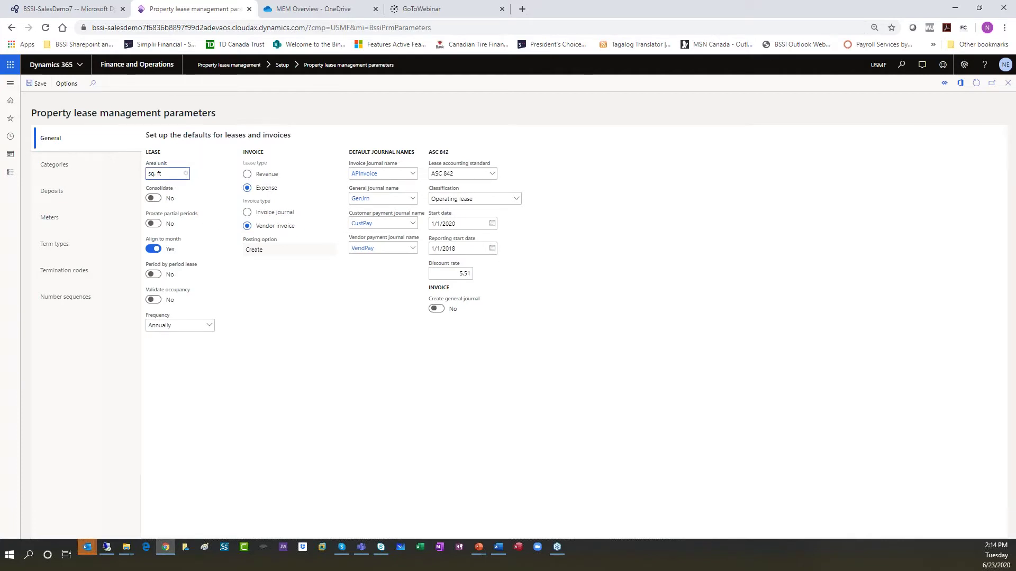
pyautogui.click(185, 174)
pyautogui.click(220, 159)
pyautogui.click(209, 327)
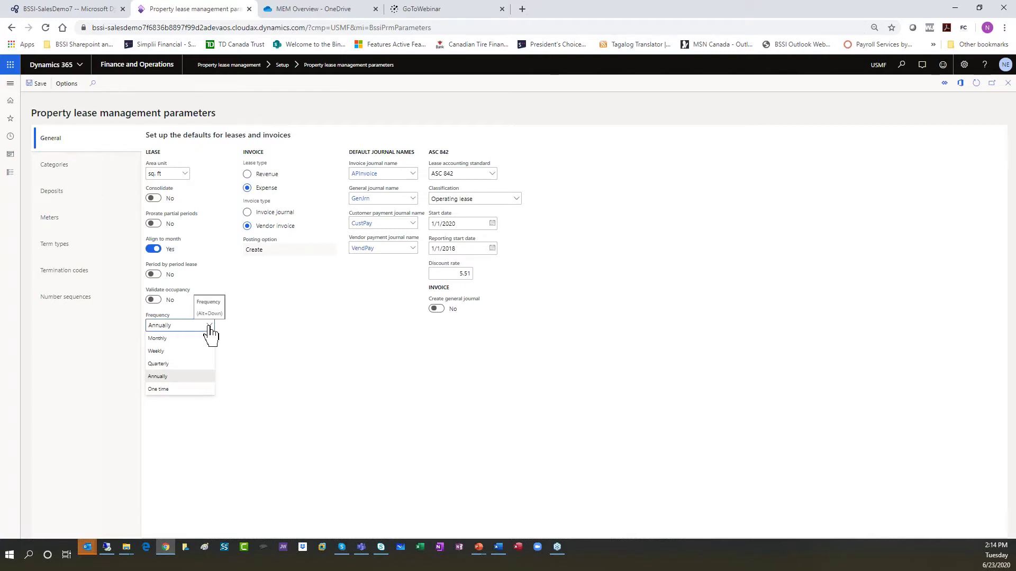
pyautogui.click(281, 335)
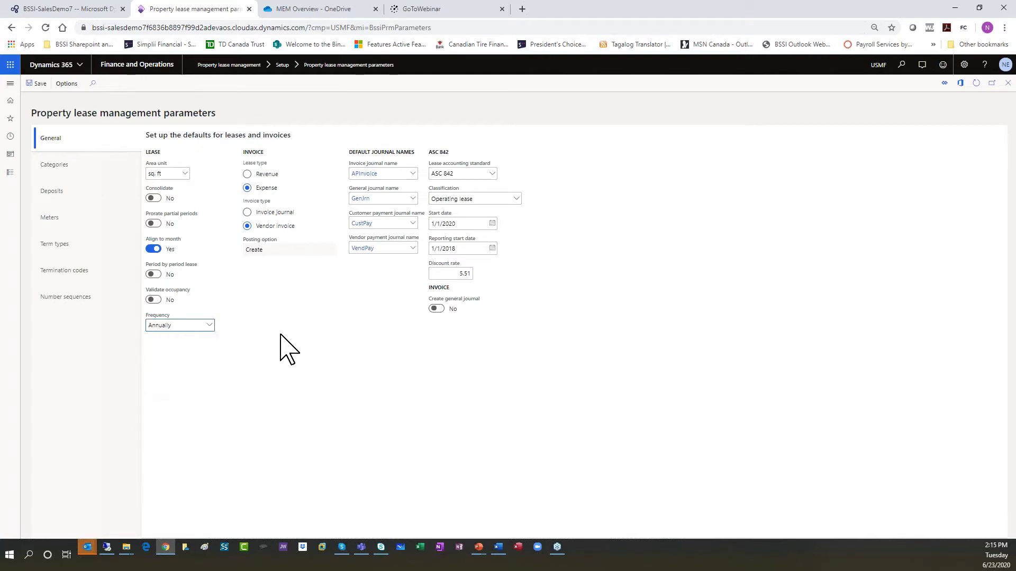
# Review the lease accounting standard and lease classification options in the ASC 842 defaults.
pyautogui.click(492, 175)
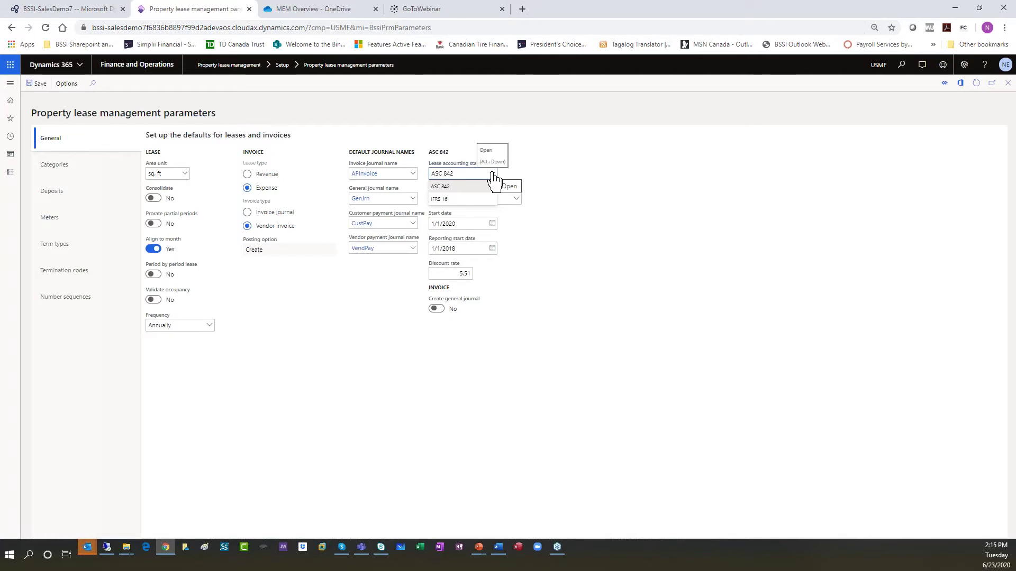
pyautogui.click(537, 177)
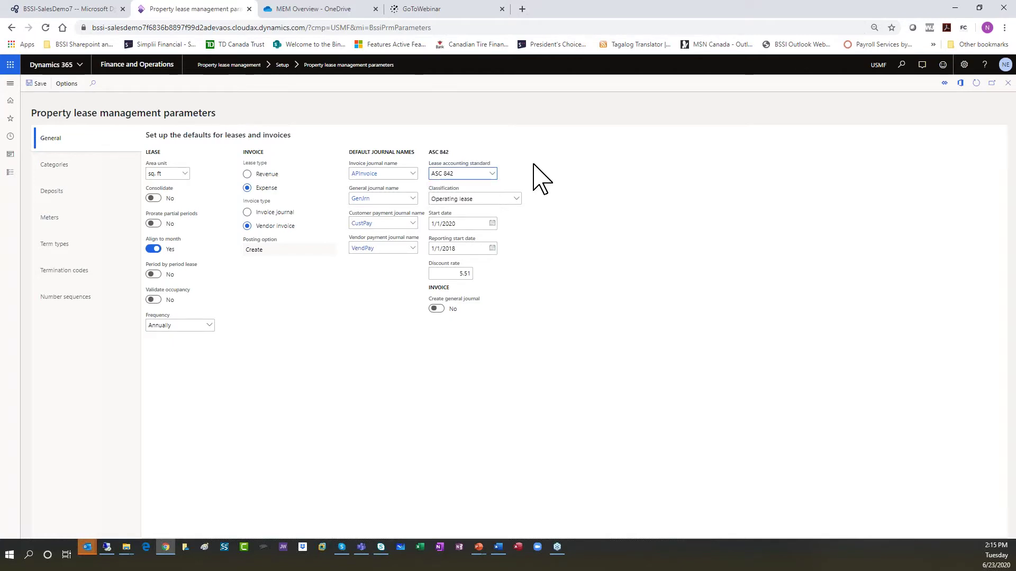
pyautogui.click(516, 199)
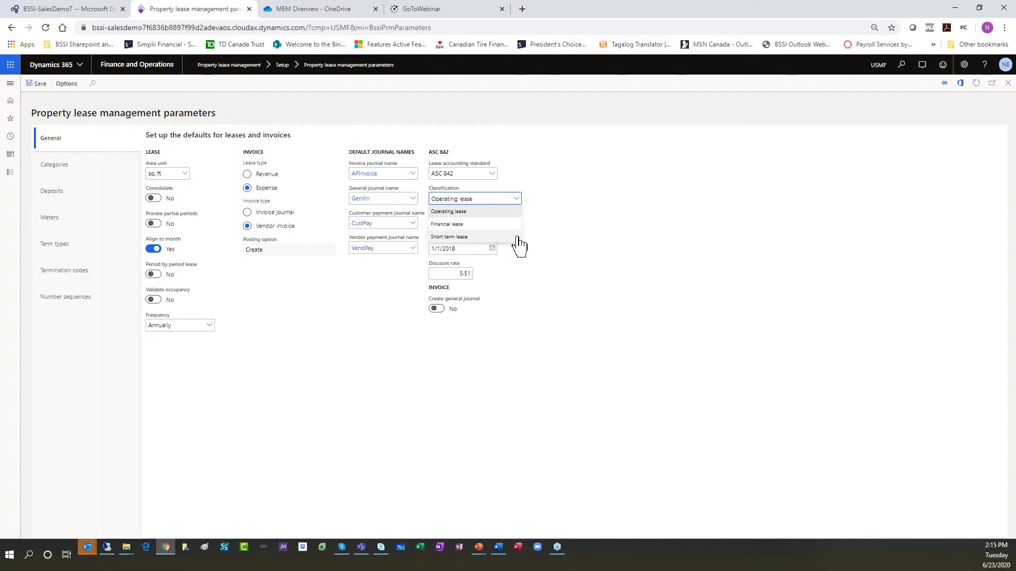
pyautogui.click(569, 238)
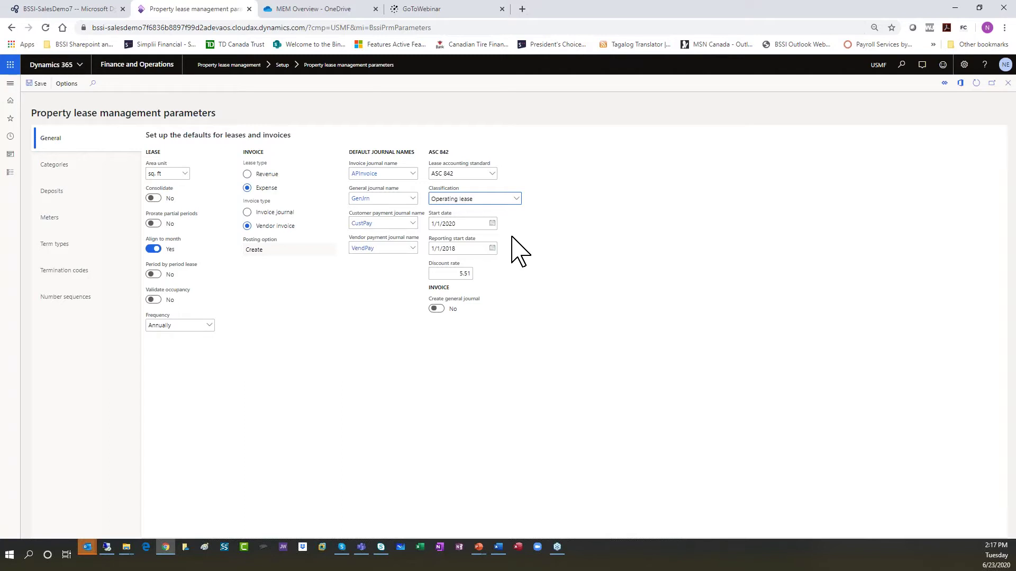
# Examine the setup of categories, deposits, meters, term types and termination codes, ending back at the categories.
pyautogui.click(55, 164)
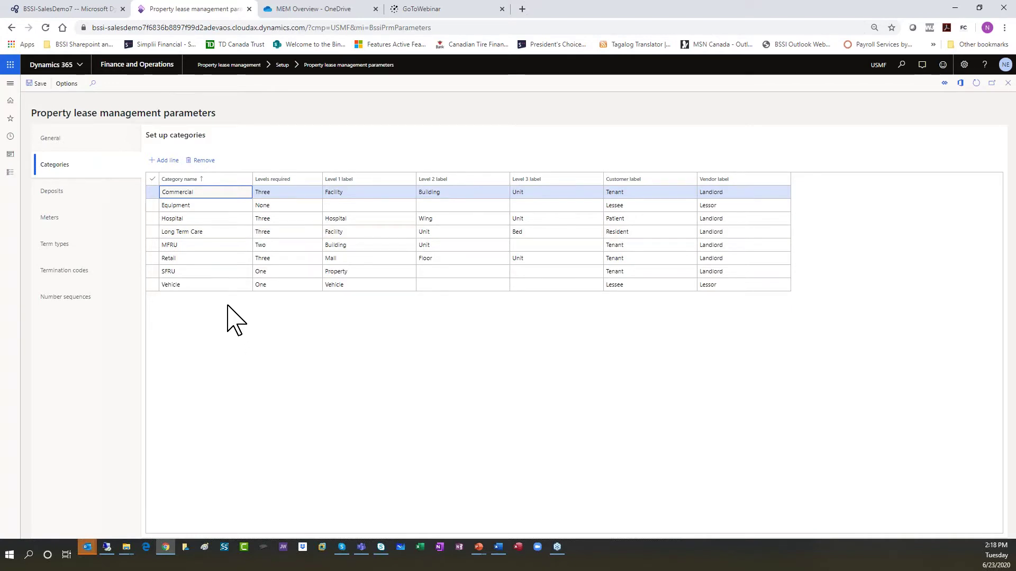
pyautogui.click(57, 196)
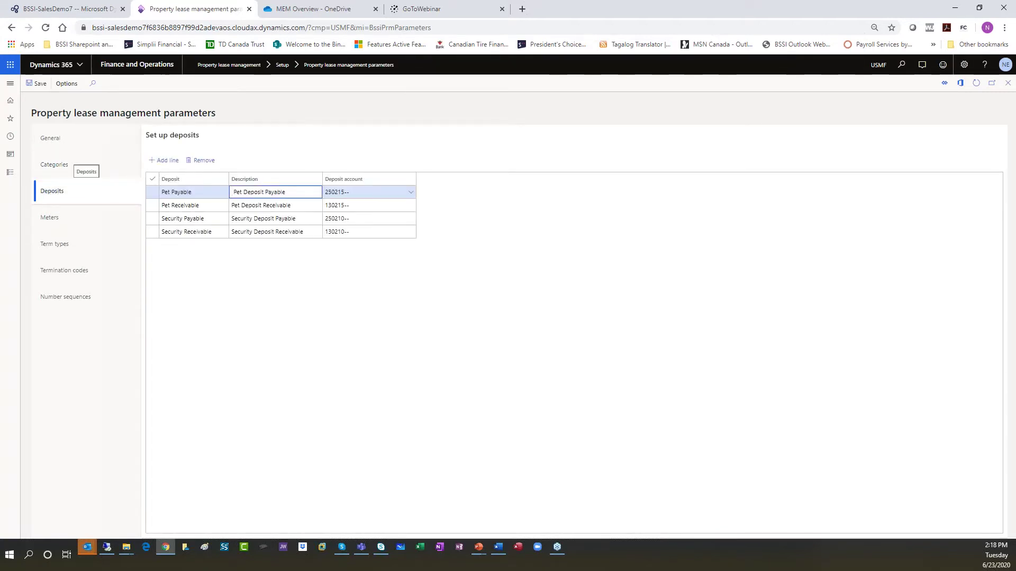
pyautogui.click(60, 222)
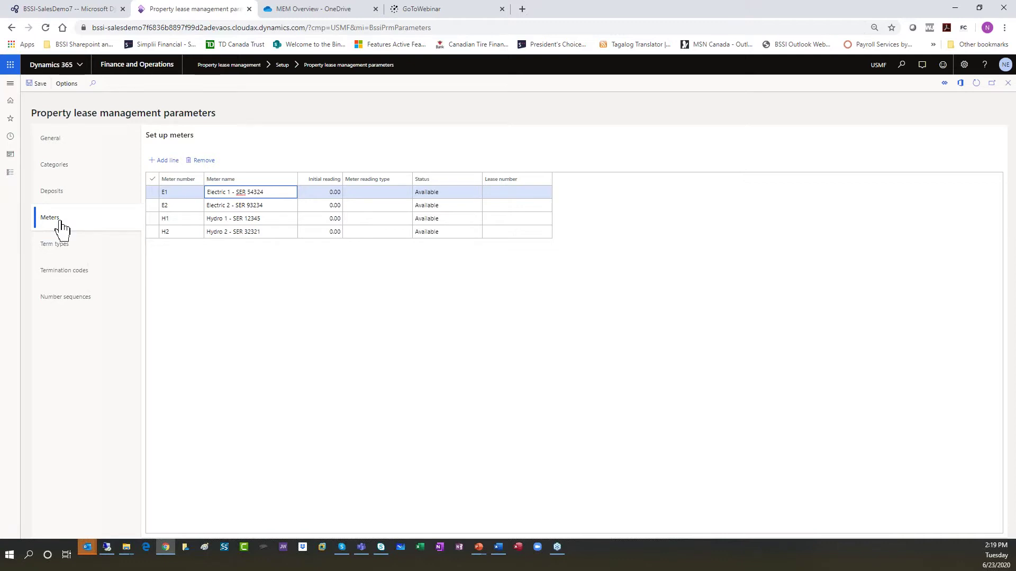
pyautogui.click(52, 246)
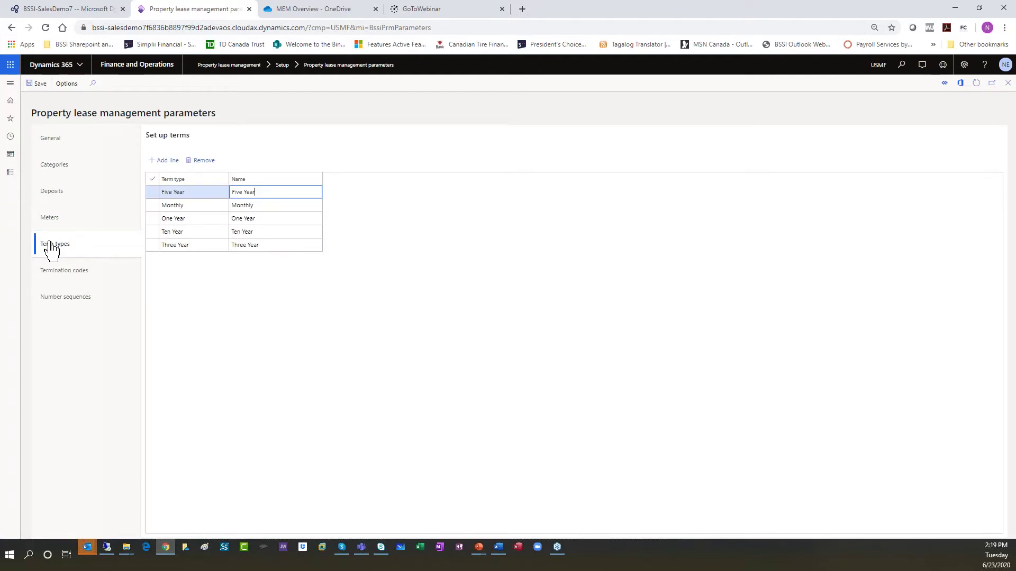
pyautogui.click(66, 278)
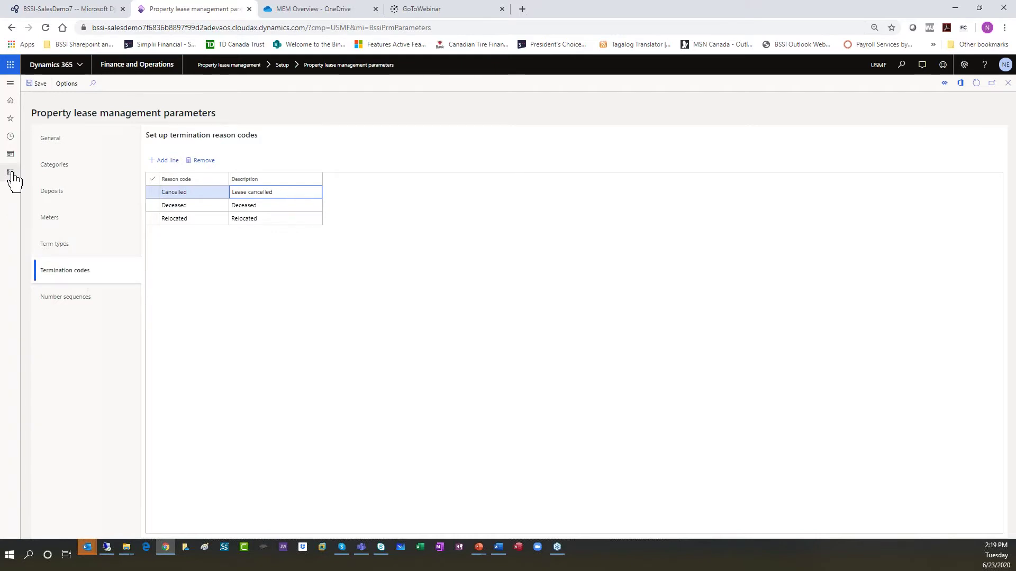
pyautogui.click(56, 167)
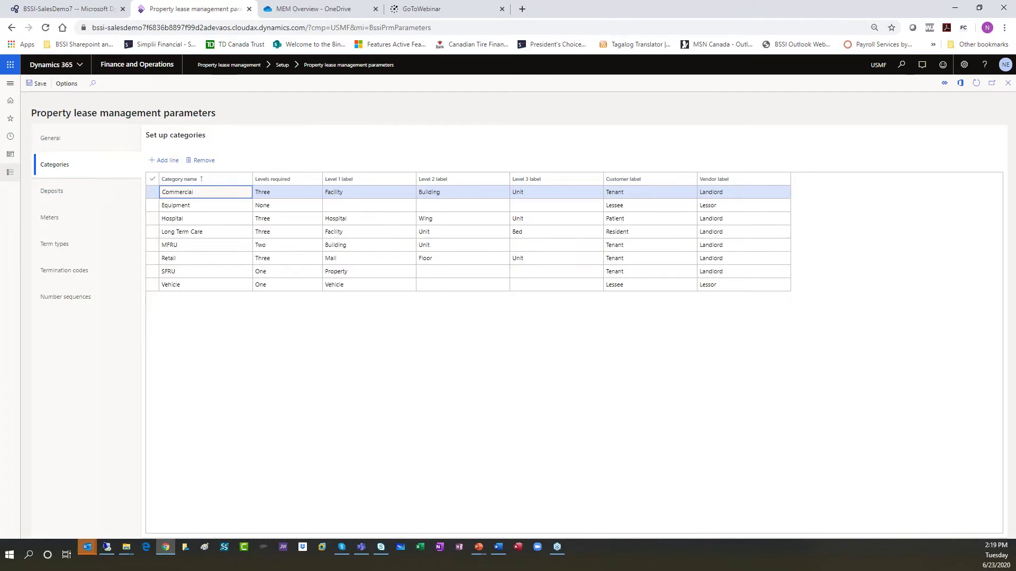
# Open the Properties setup list, view the Equipment category's details and return to the list.
pyautogui.click(10, 173)
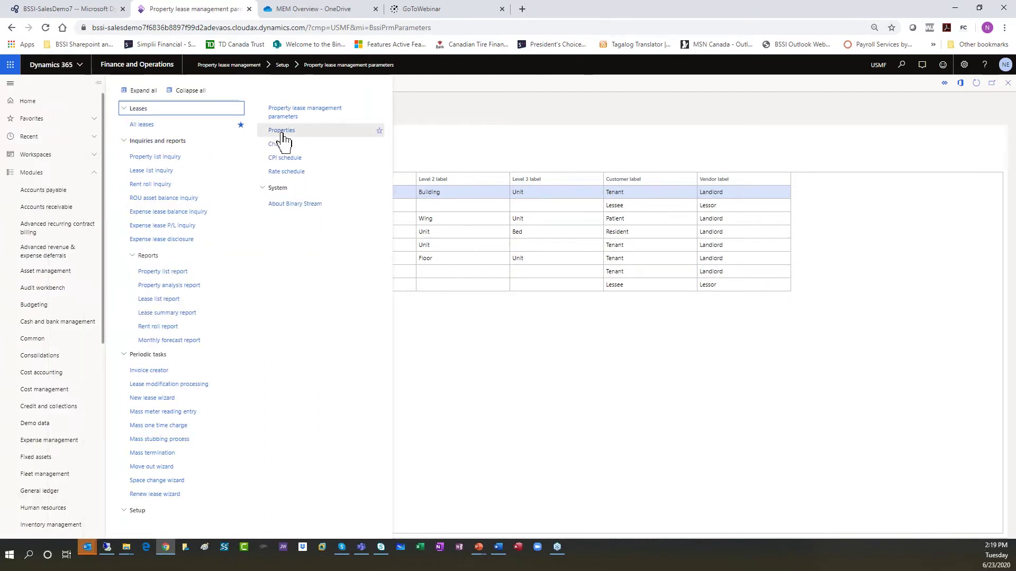
pyautogui.click(312, 130)
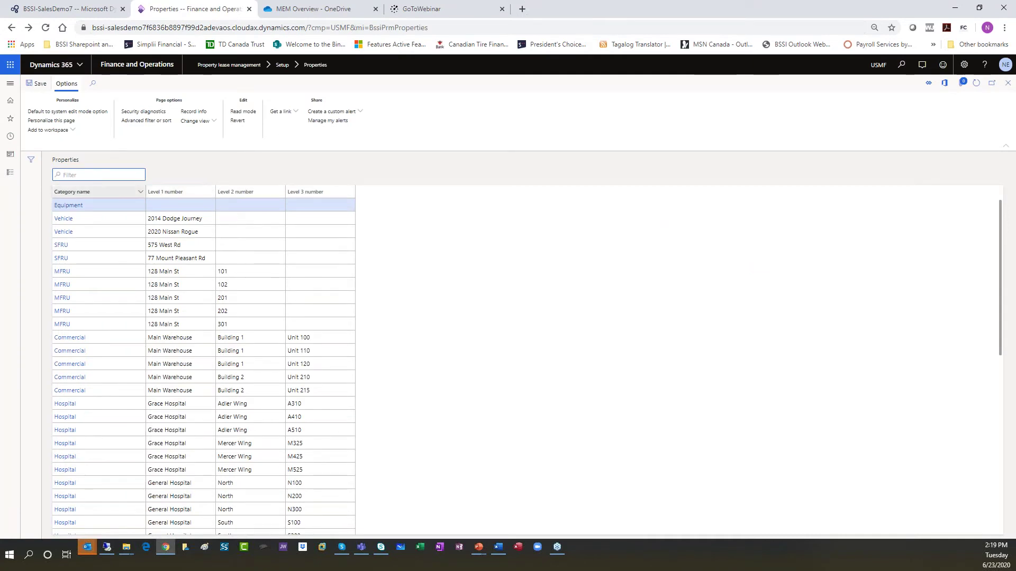
pyautogui.click(68, 206)
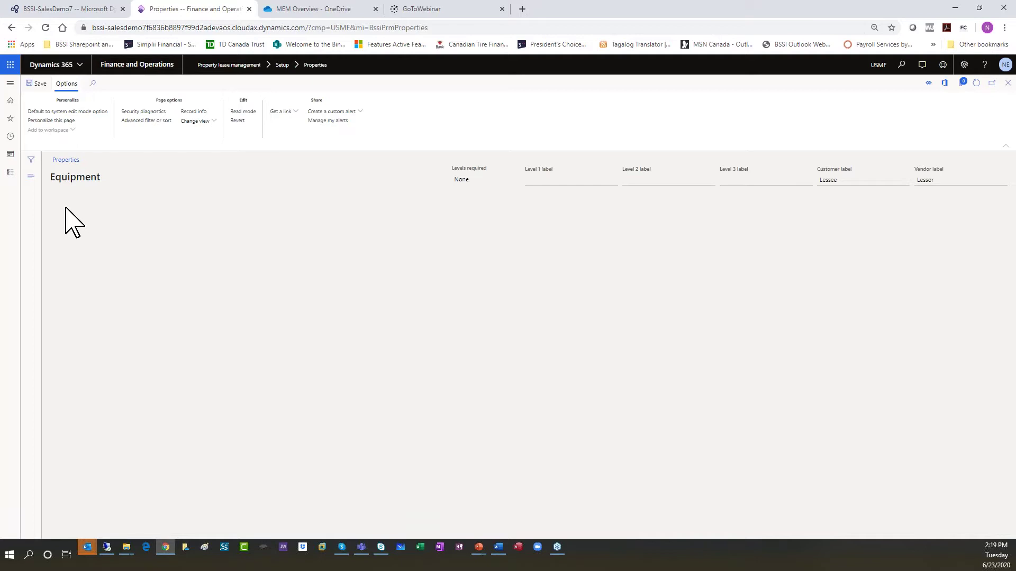
pyautogui.click(11, 28)
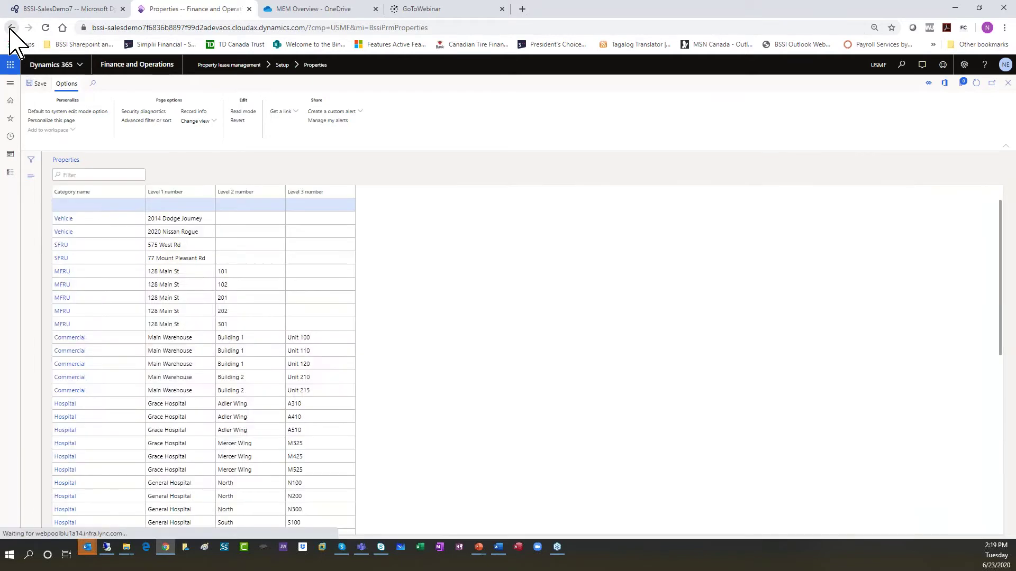
# View the Vehicle category's details, select the 2020 Nissan Rogue entry and return to the properties list.
pyautogui.click(65, 223)
pyautogui.click(64, 220)
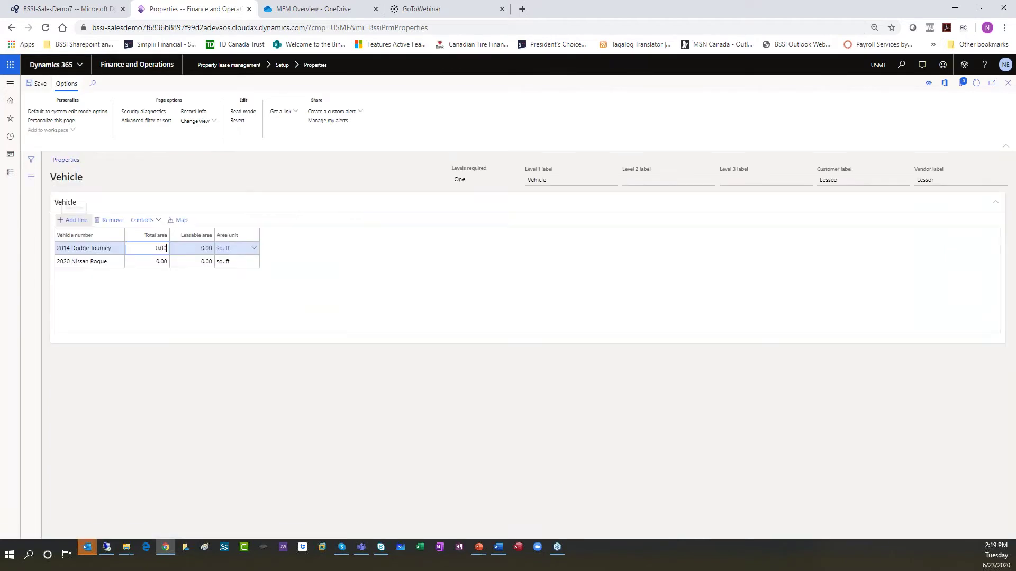
pyautogui.click(79, 261)
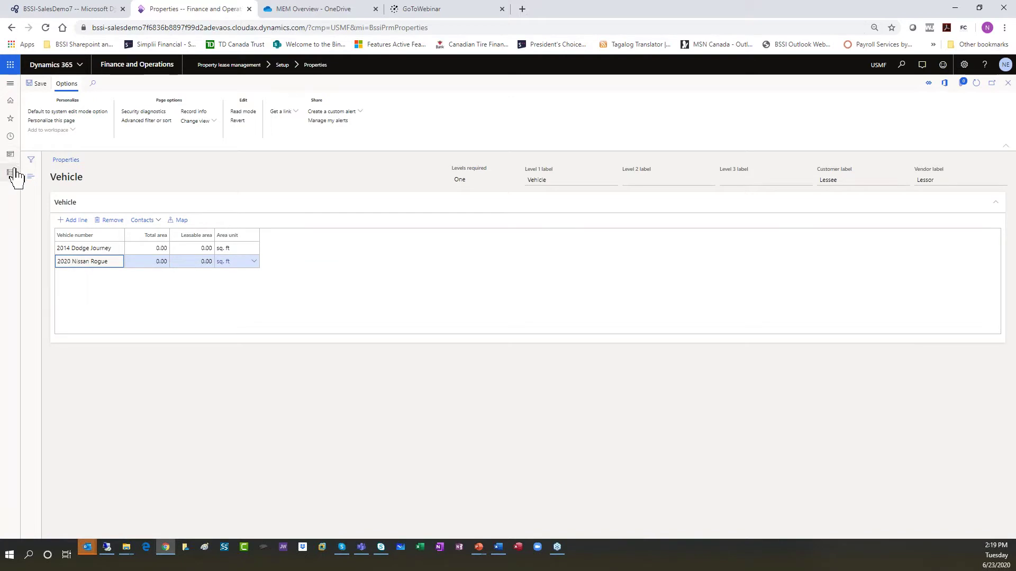
pyautogui.click(12, 28)
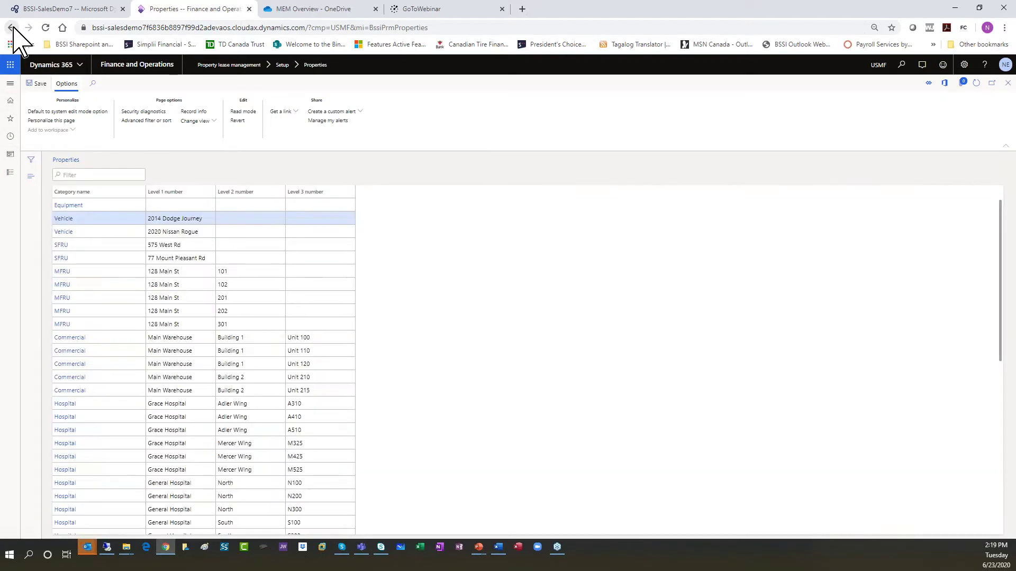
# Open the Hospital category's details, examine its hospital, wing and unit levels, and show the wings of Grace Hospital.
pyautogui.click(74, 404)
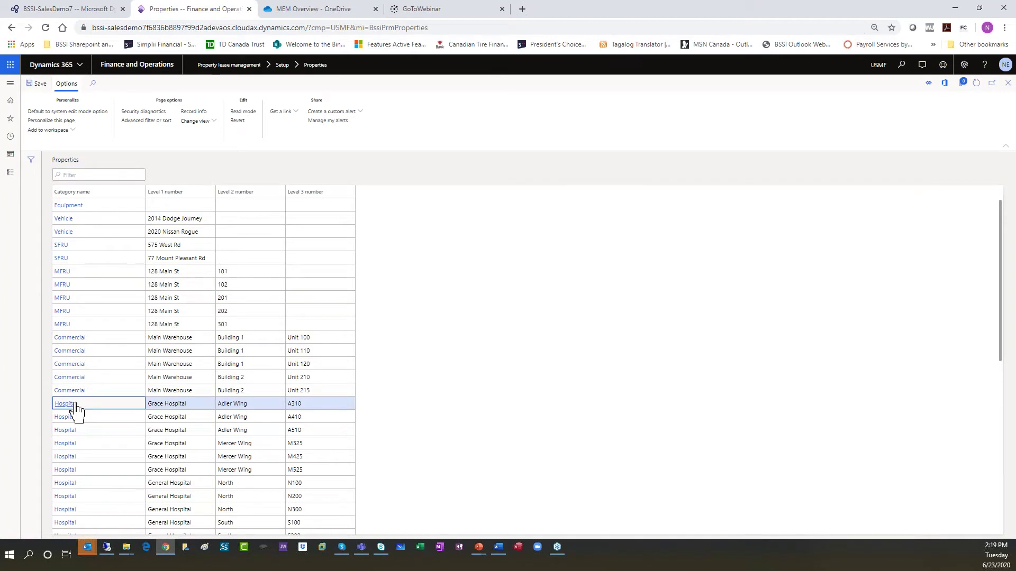
pyautogui.scroll(-1, 249, 283)
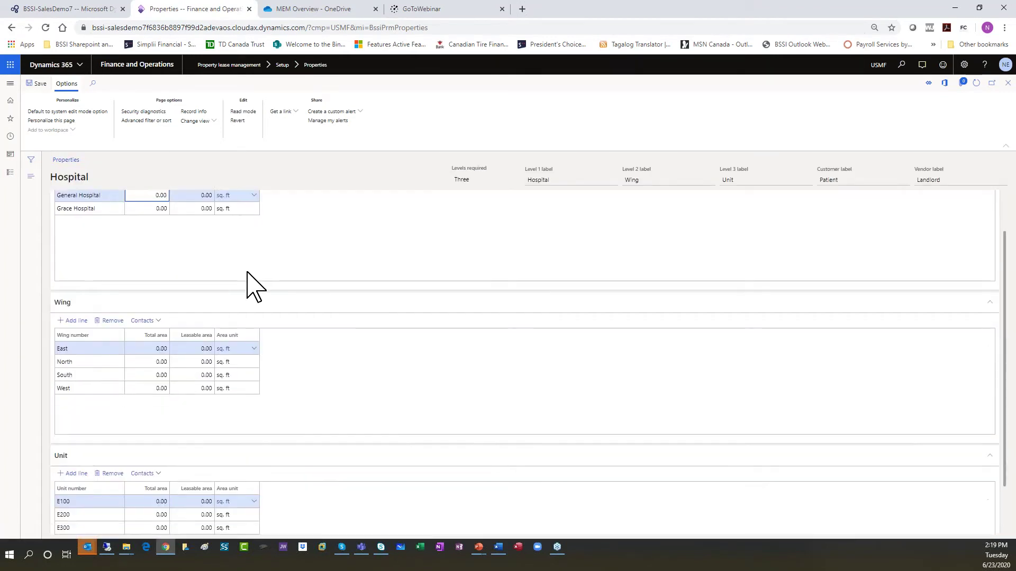
pyautogui.scroll(1, 249, 283)
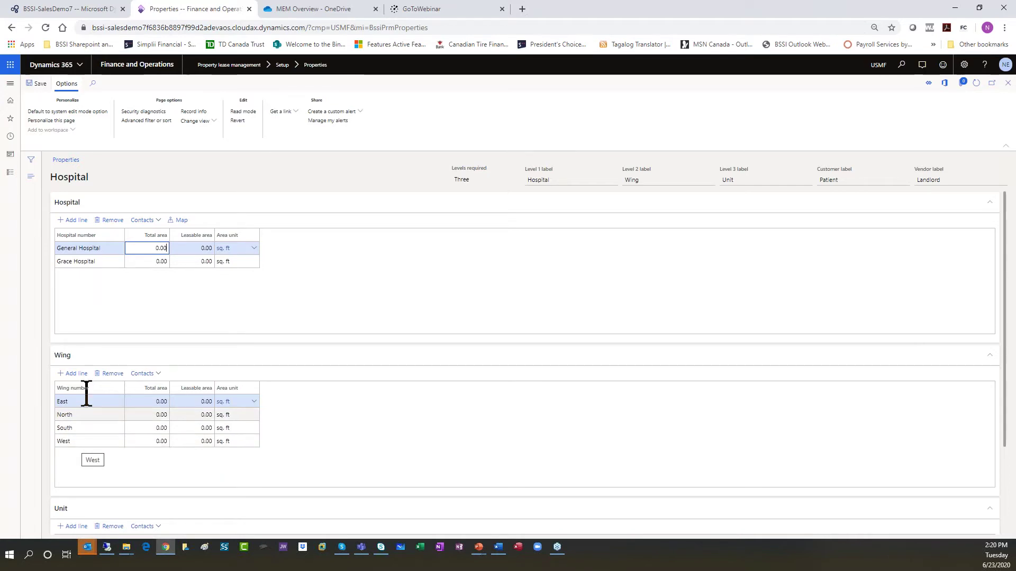
pyautogui.click(90, 261)
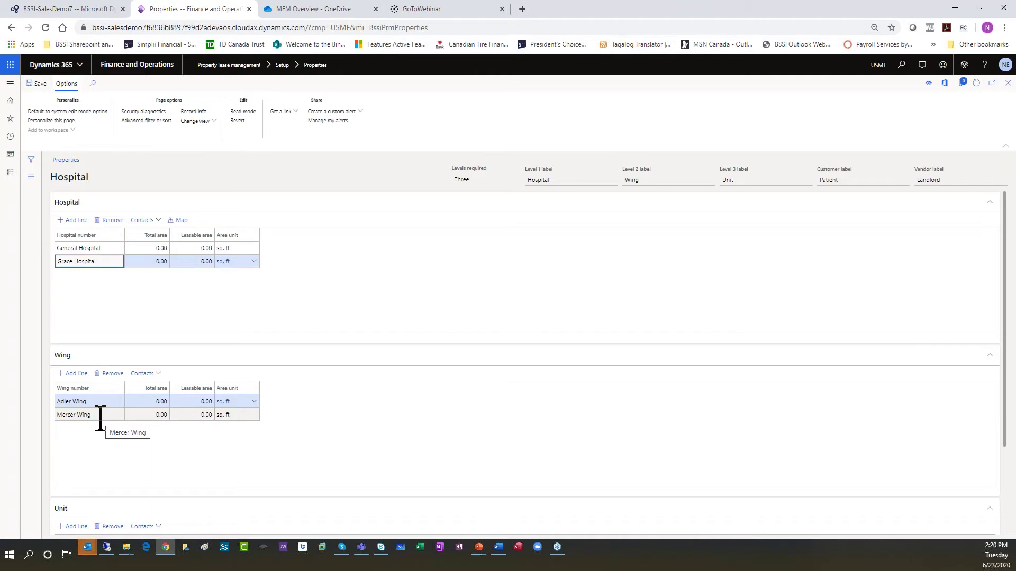
# Examine the units of Grace Hospital's Adler Wing and show the units belonging to its Mercer Wing.
pyautogui.scroll(-2, 99, 418)
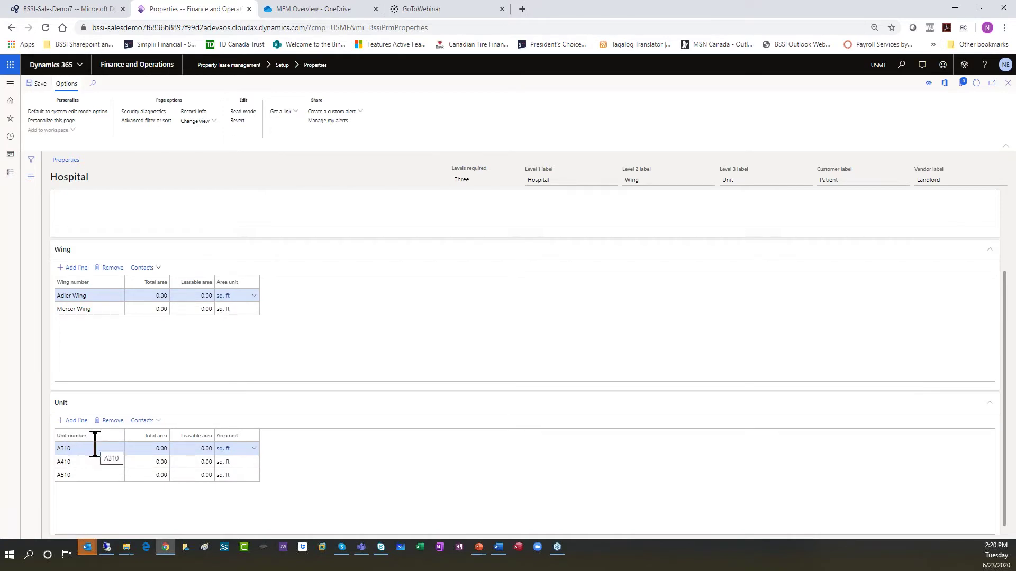
pyautogui.click(101, 309)
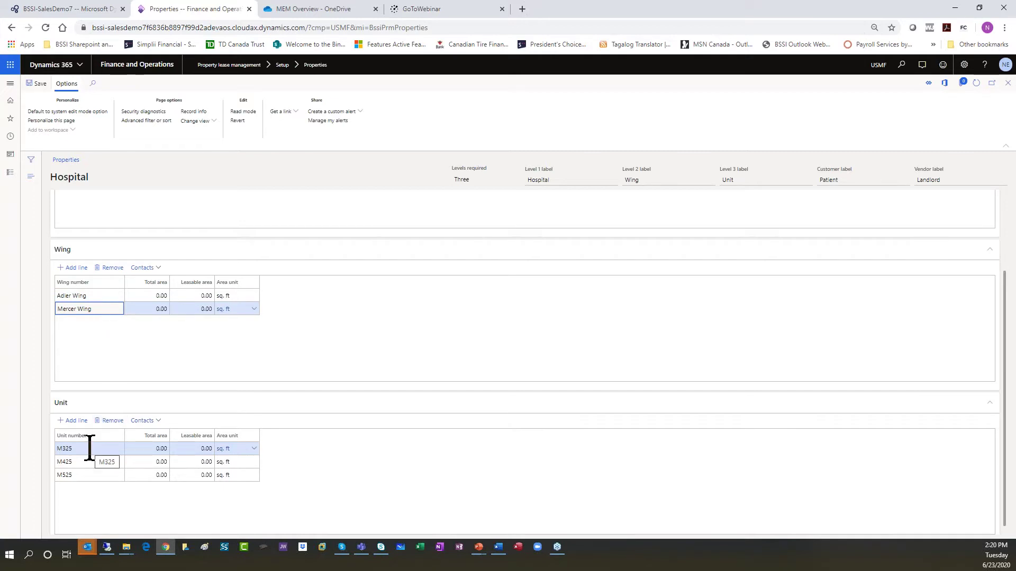
pyautogui.scroll(2, 95, 423)
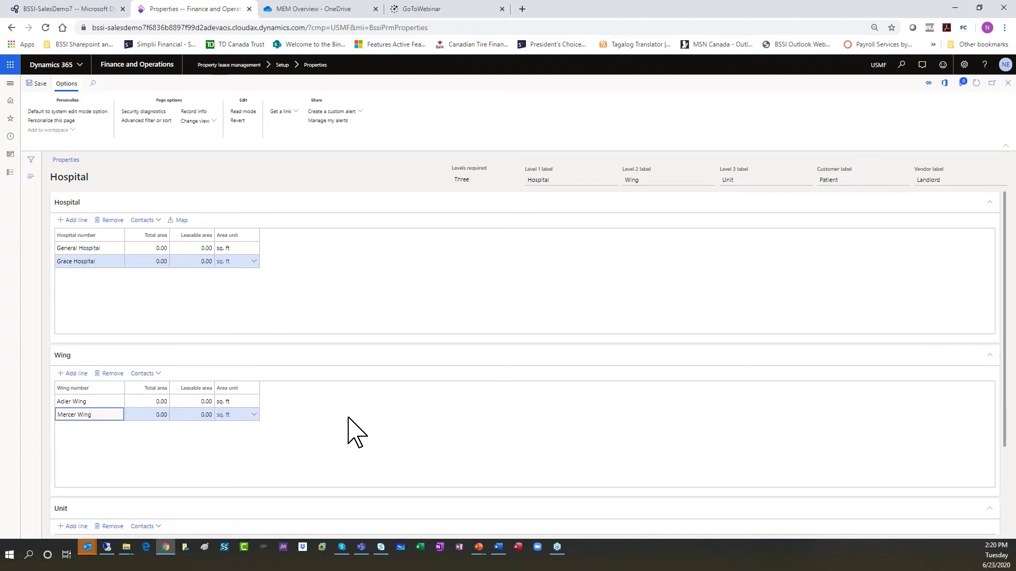
pyautogui.scroll(-2, 312, 450)
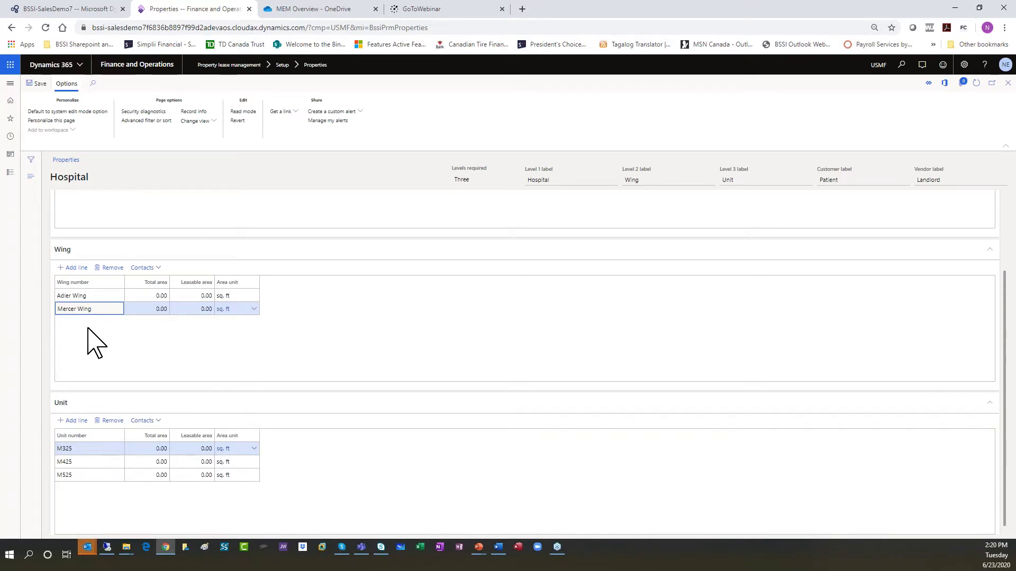
pyautogui.scroll(2, 89, 329)
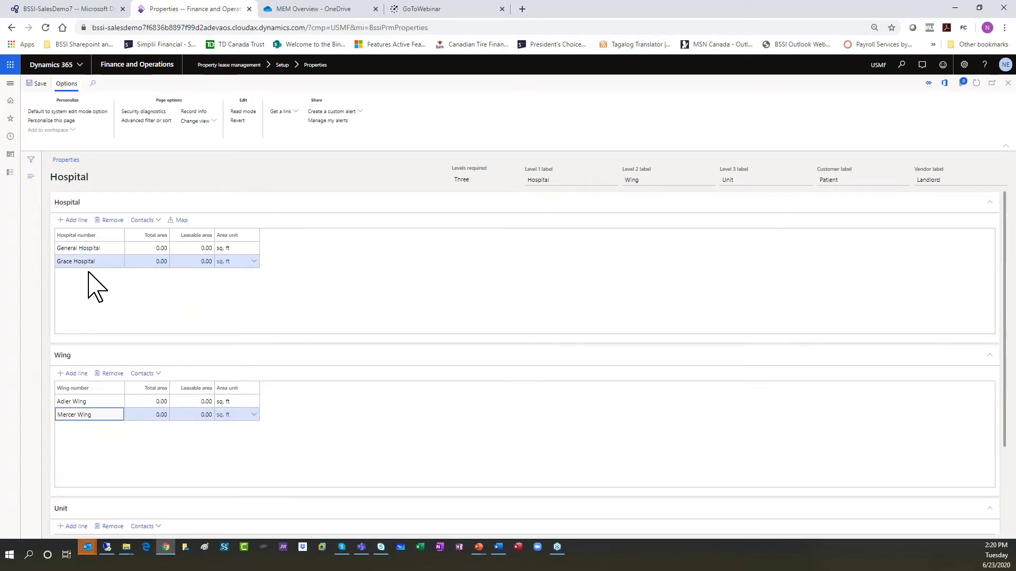
# Add a blank wing line under Grace Hospital, remove it again and review the wing and unit levels.
pyautogui.click(73, 373)
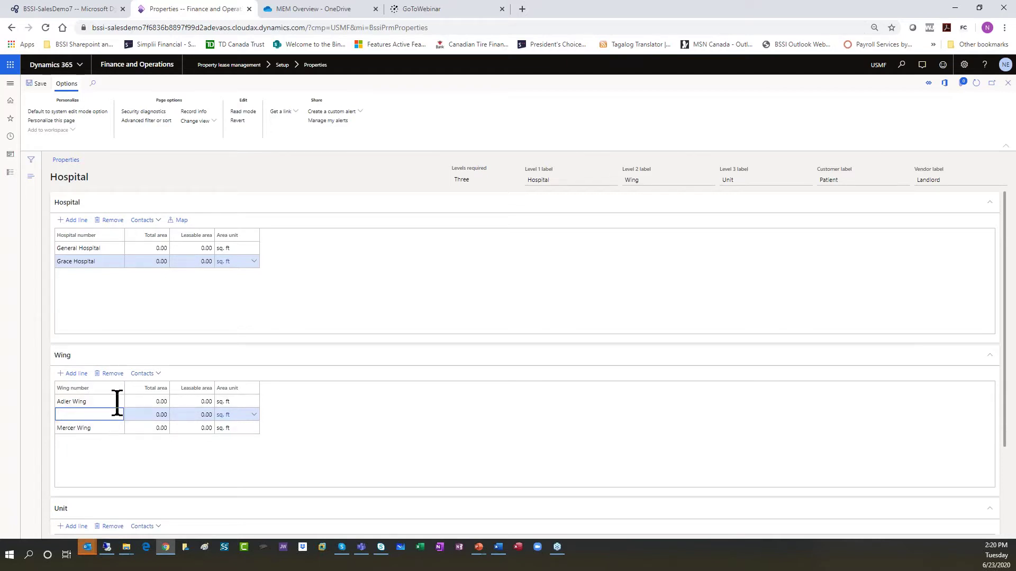
pyautogui.click(111, 373)
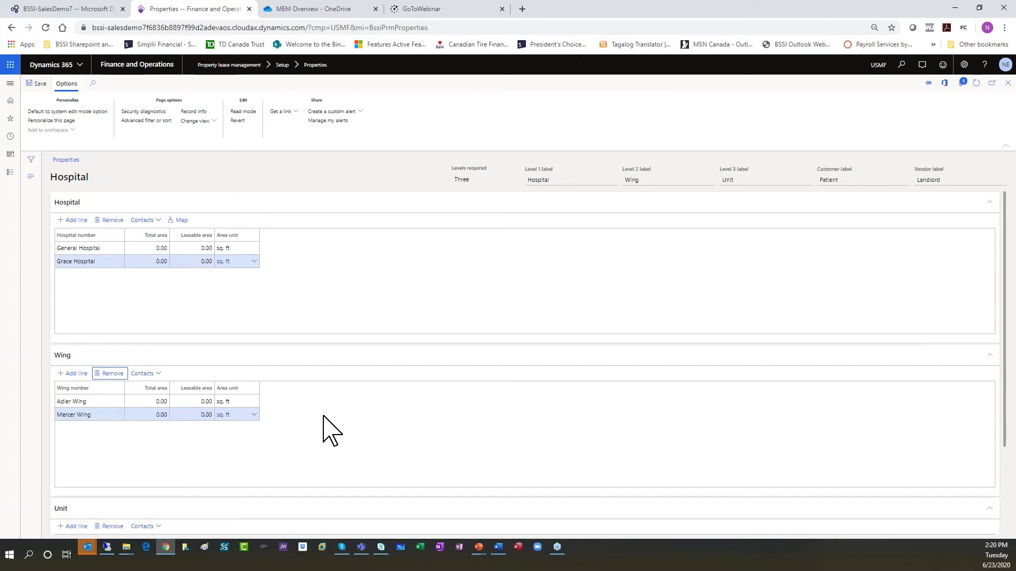
pyautogui.scroll(-2, 330, 431)
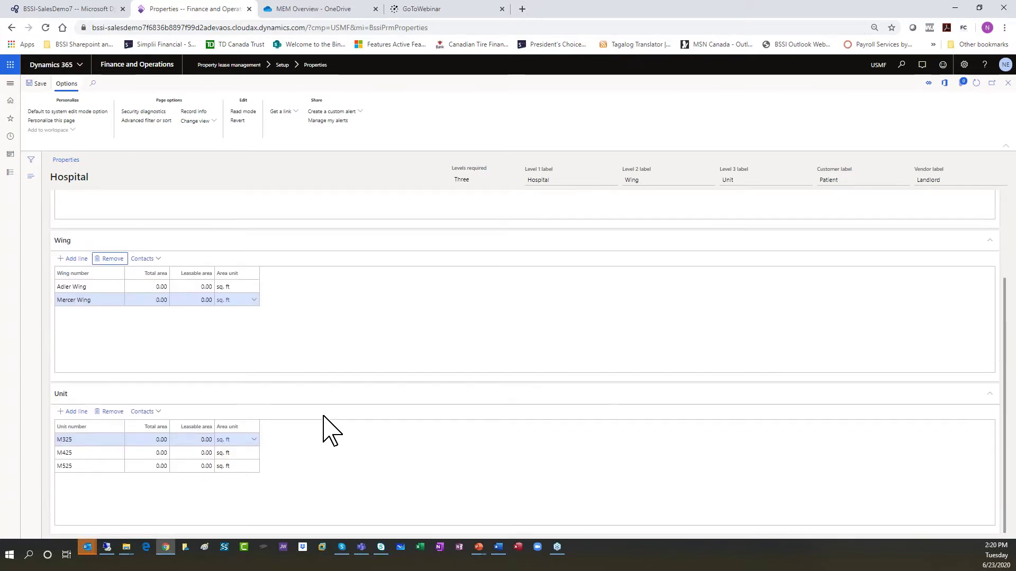
pyautogui.scroll(2, 330, 432)
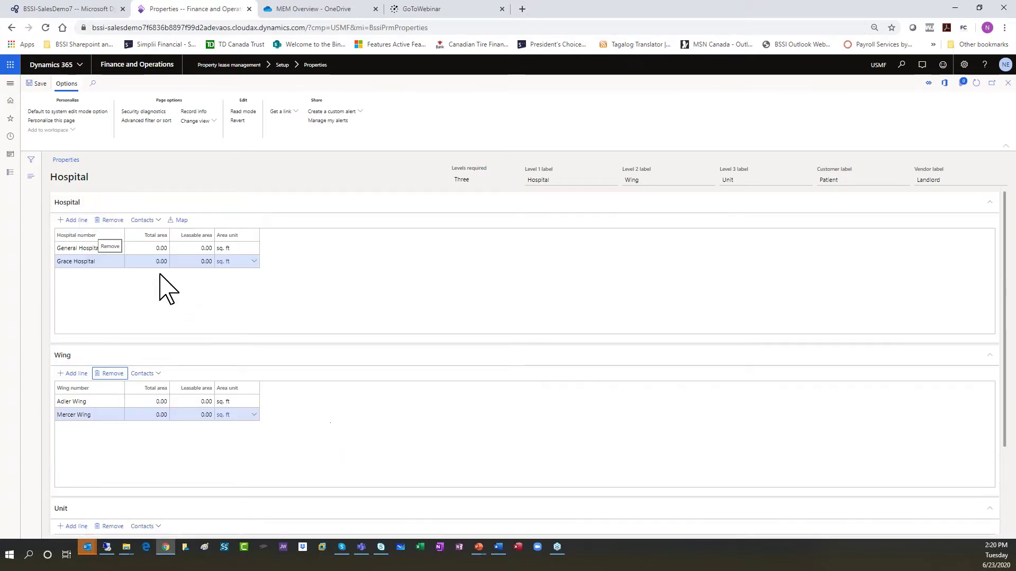
# Reopen the Properties setup list and look through the remaining categories down to the Long Term Care and Retail entries.
pyautogui.click(10, 173)
pyautogui.click(281, 130)
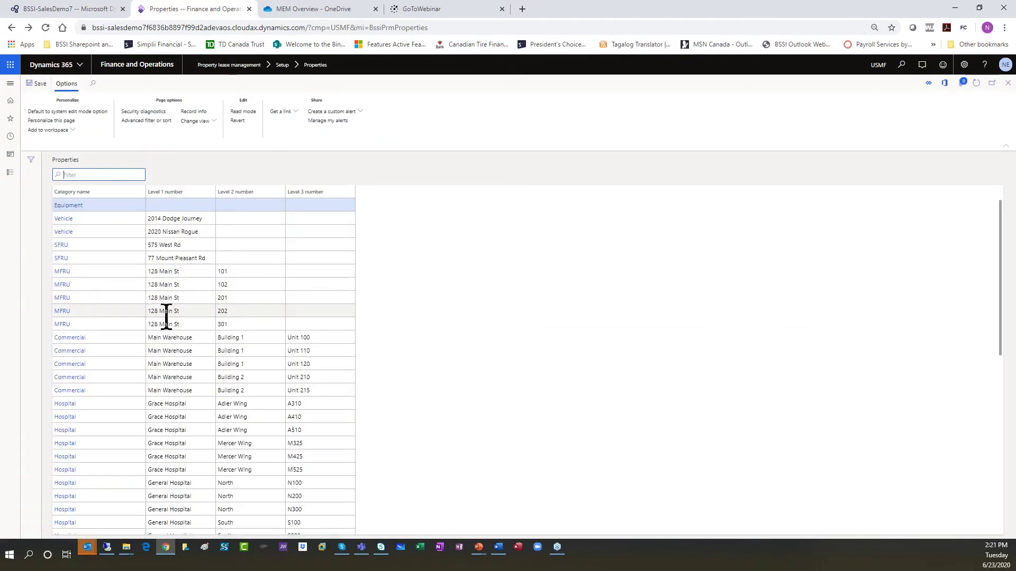
pyautogui.scroll(-5, 166, 317)
pyautogui.scroll(-3, 136, 333)
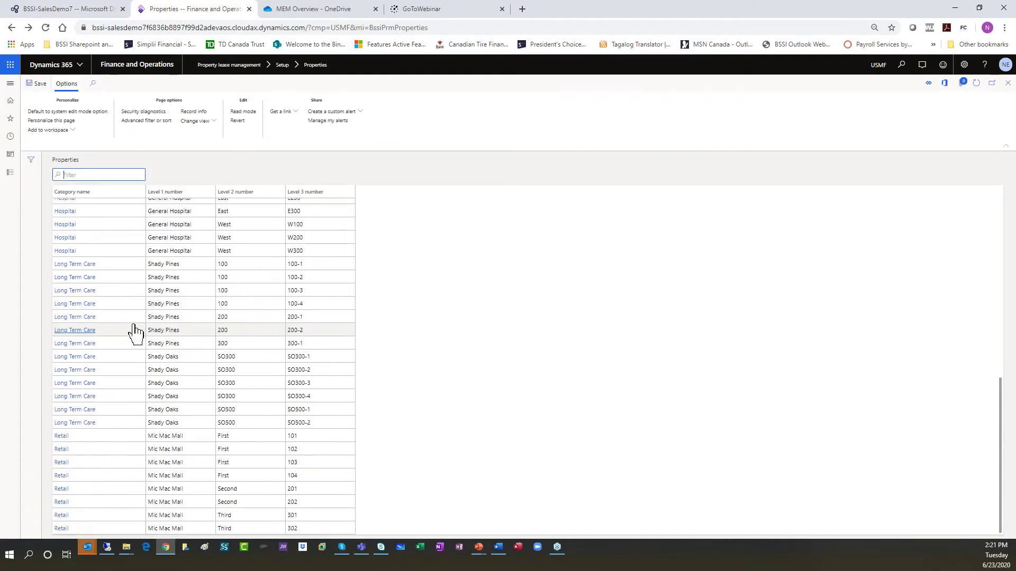
# Open the Long Term Care category's details, examine its facility, unit and bed levels, and show the beds of unit SO500.
pyautogui.click(73, 265)
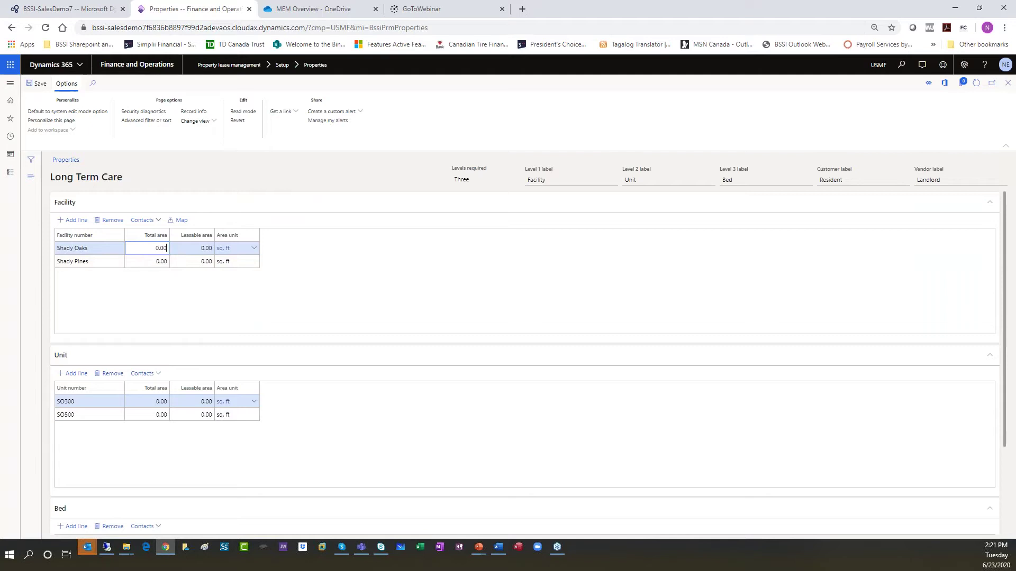
pyautogui.scroll(-2, 95, 272)
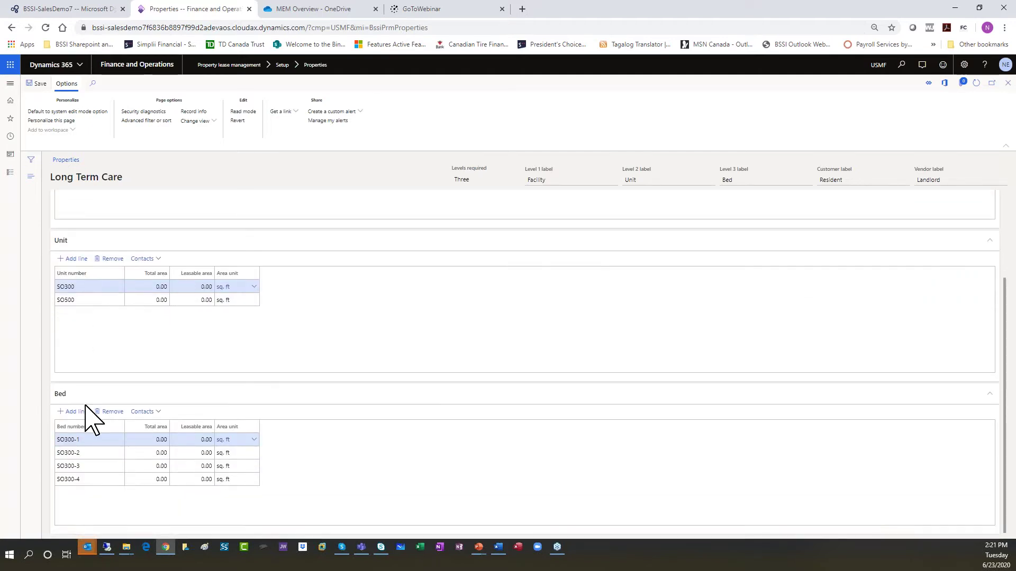
pyautogui.click(91, 300)
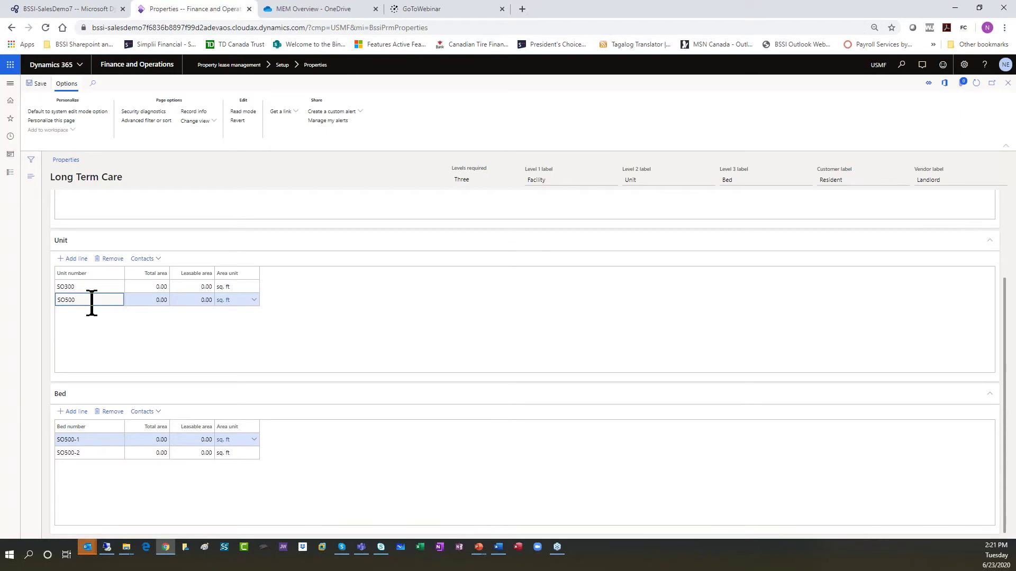
pyautogui.scroll(2, 92, 303)
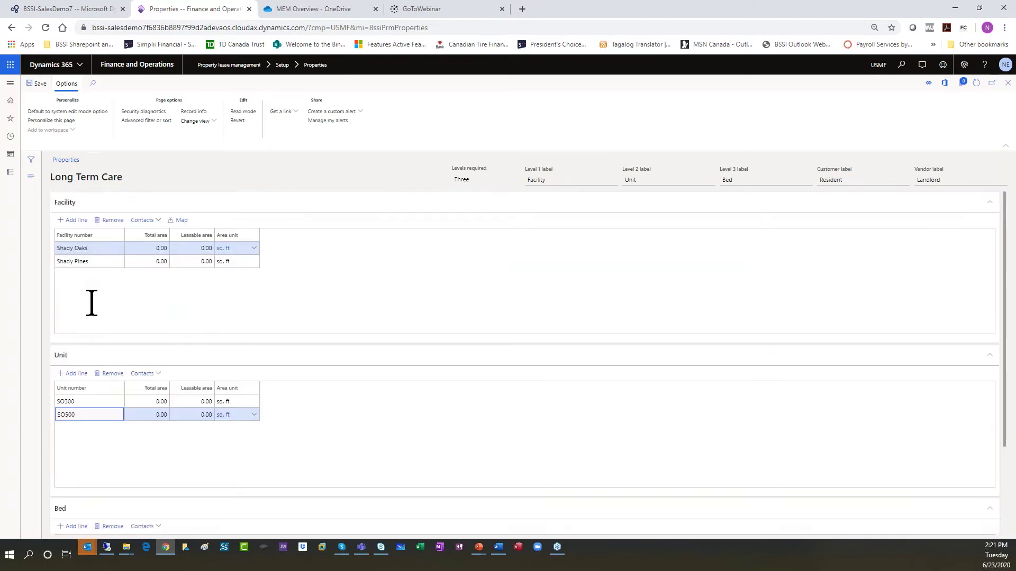
# Open the Charges setup and view the AP Lease - Equip, AP Lease - Vehicle and Misc charges.
pyautogui.click(11, 173)
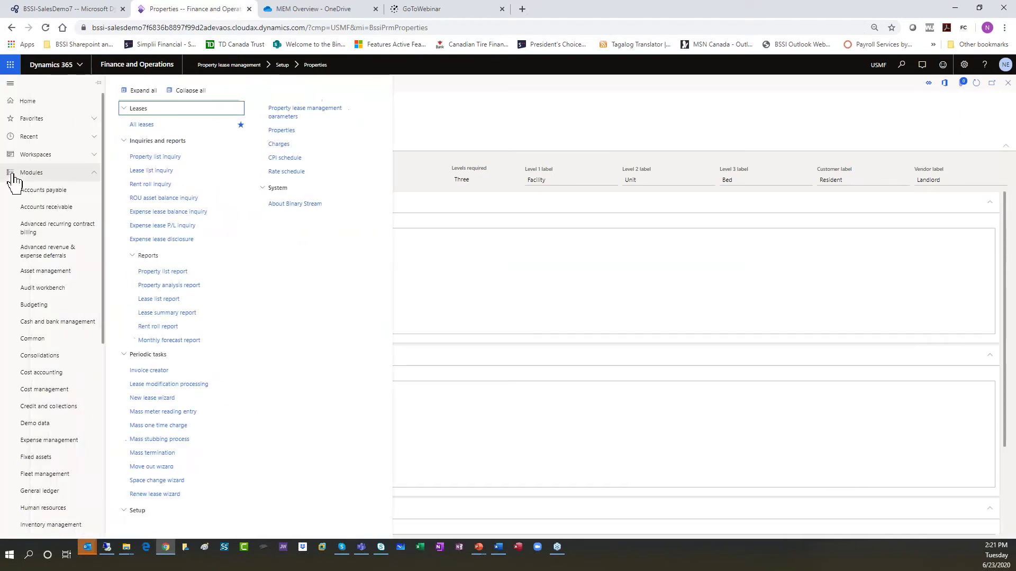
pyautogui.click(272, 149)
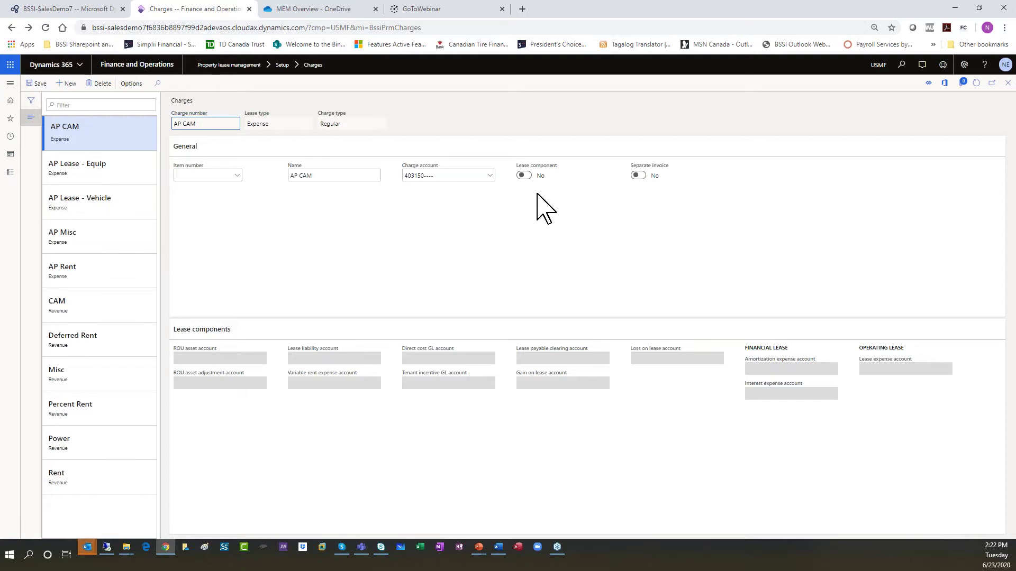
pyautogui.click(75, 167)
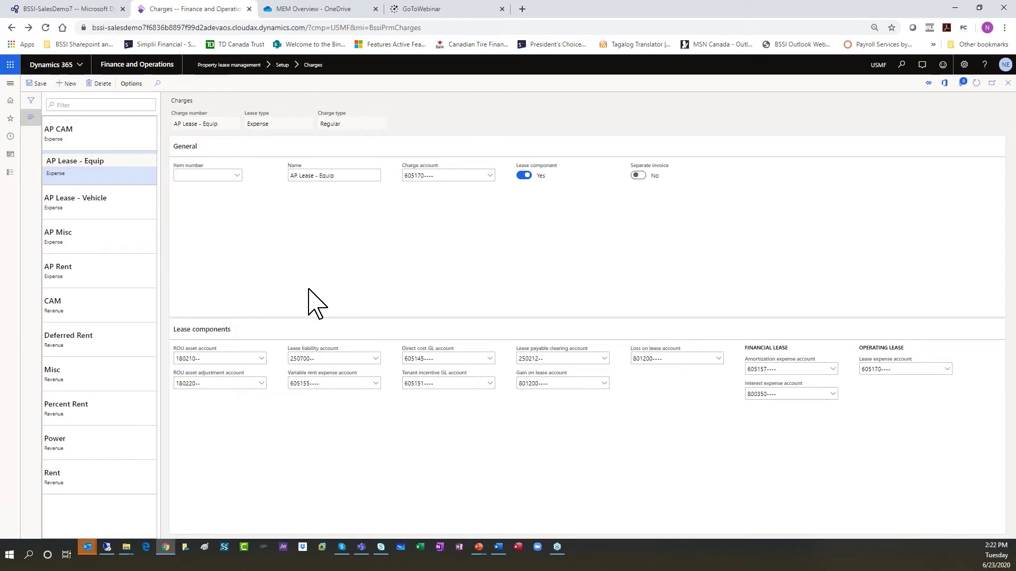
pyautogui.click(75, 199)
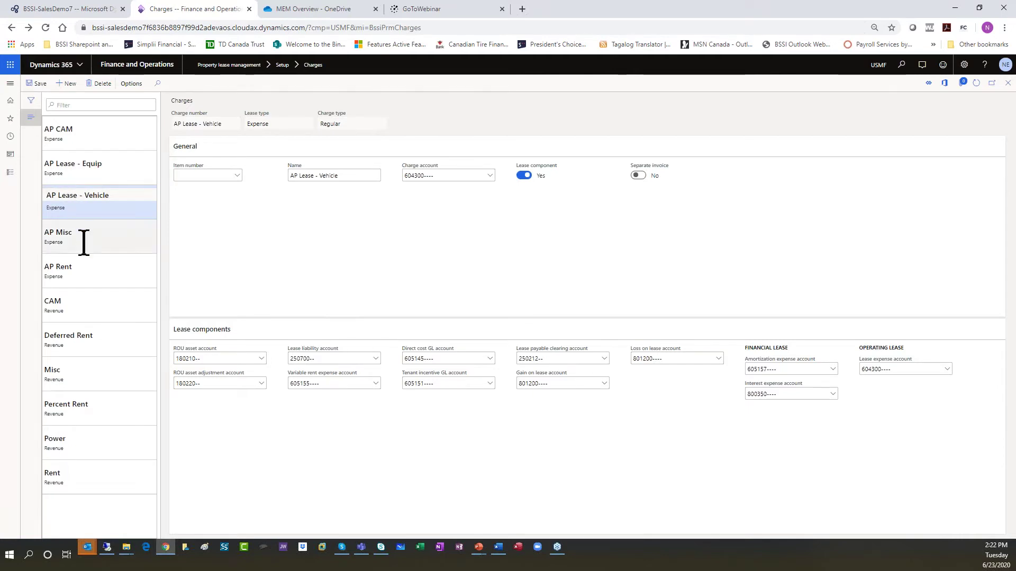
pyautogui.click(75, 375)
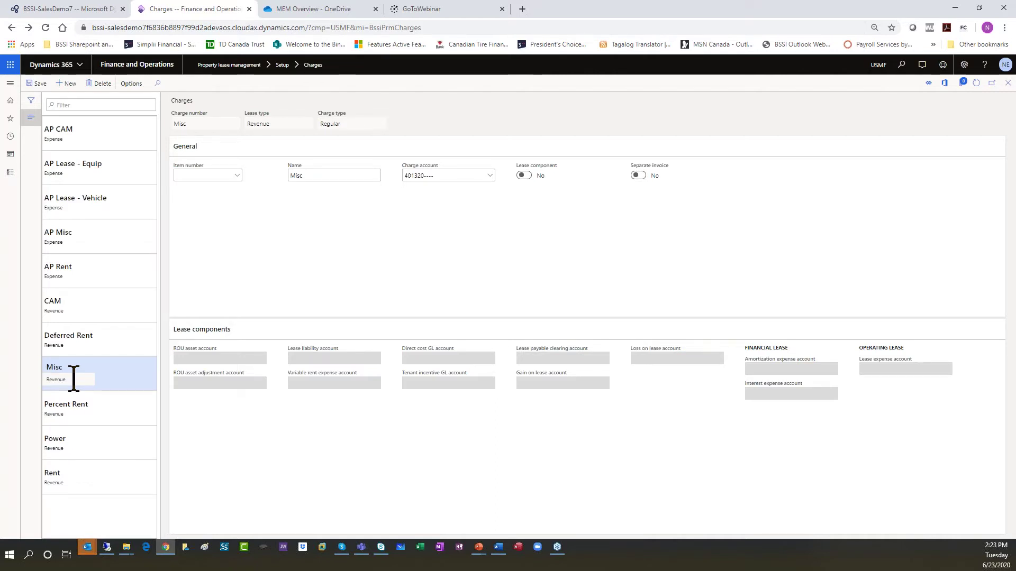
# Enable the lease component for the Rent revenue charge to inspect its account fields, and disable it again.
pyautogui.click(76, 471)
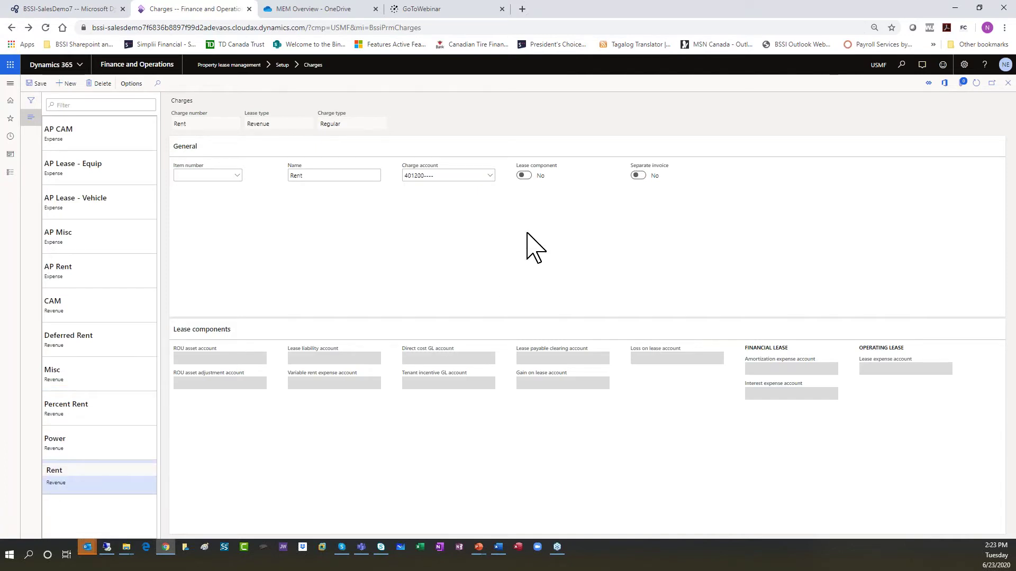
pyautogui.click(526, 177)
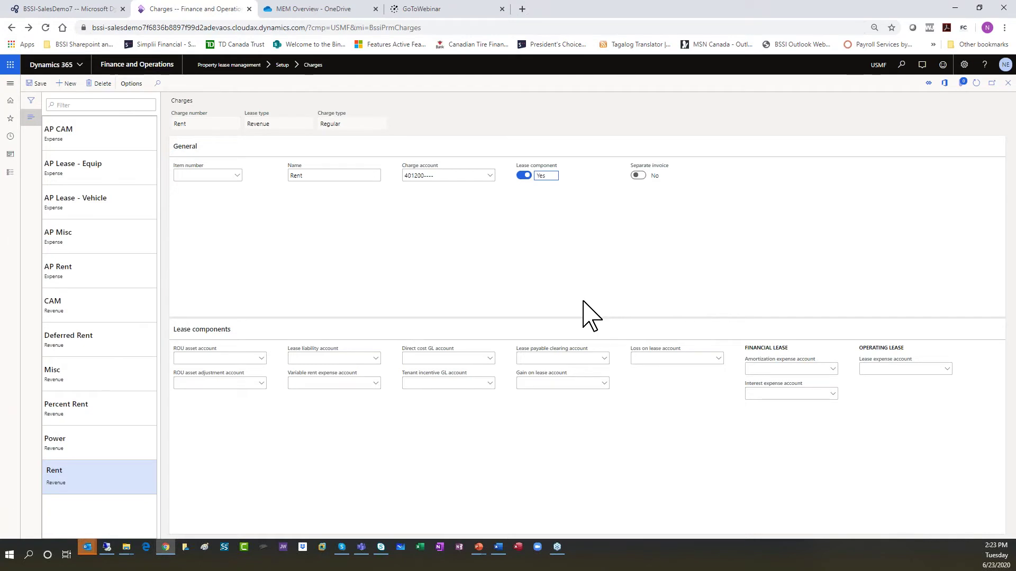
pyautogui.click(523, 175)
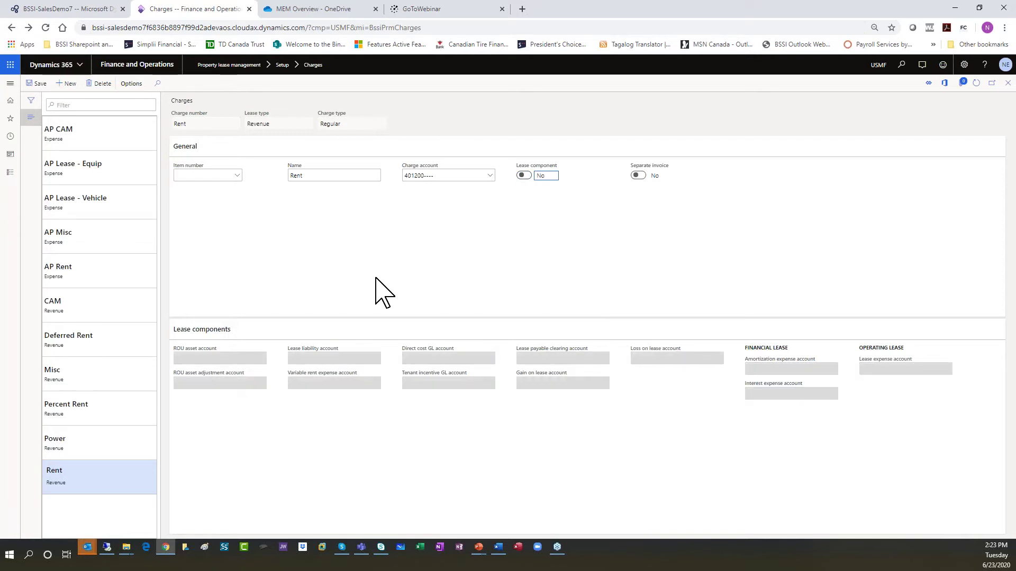
# Open the CPI schedule setup and view the index-based CPI1 schedule and the Percent schedule.
pyautogui.click(11, 173)
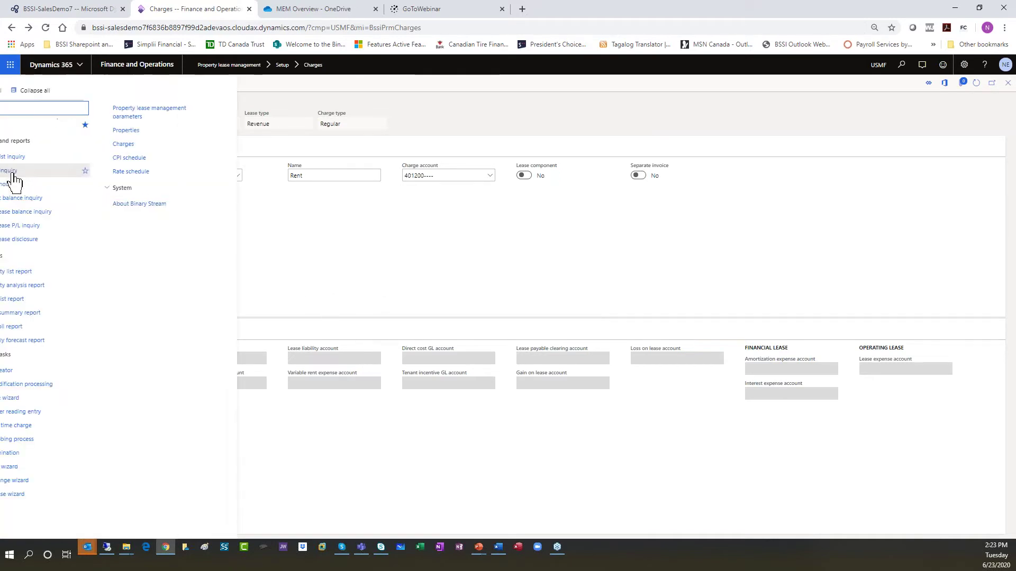
pyautogui.click(286, 161)
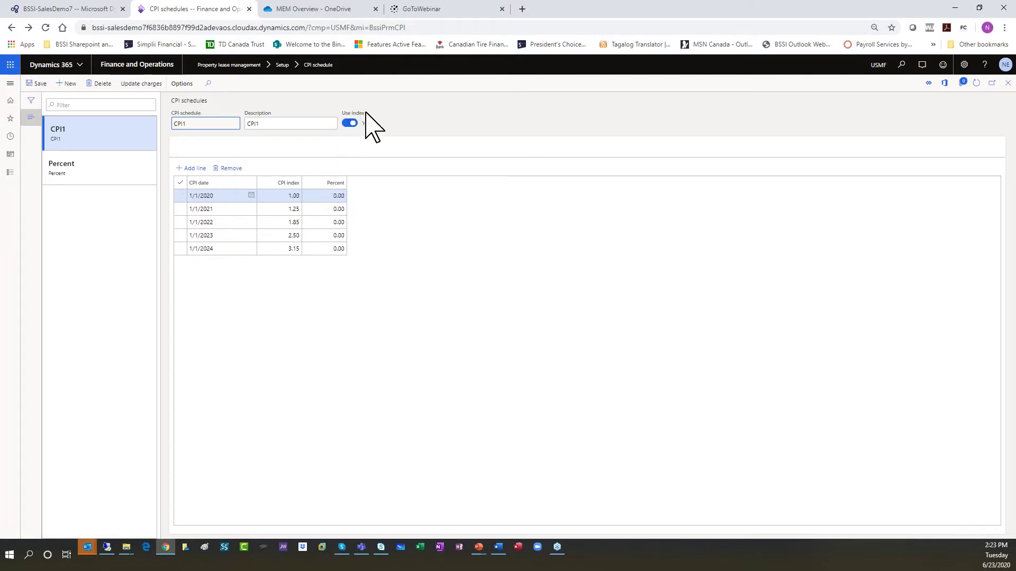
pyautogui.click(56, 169)
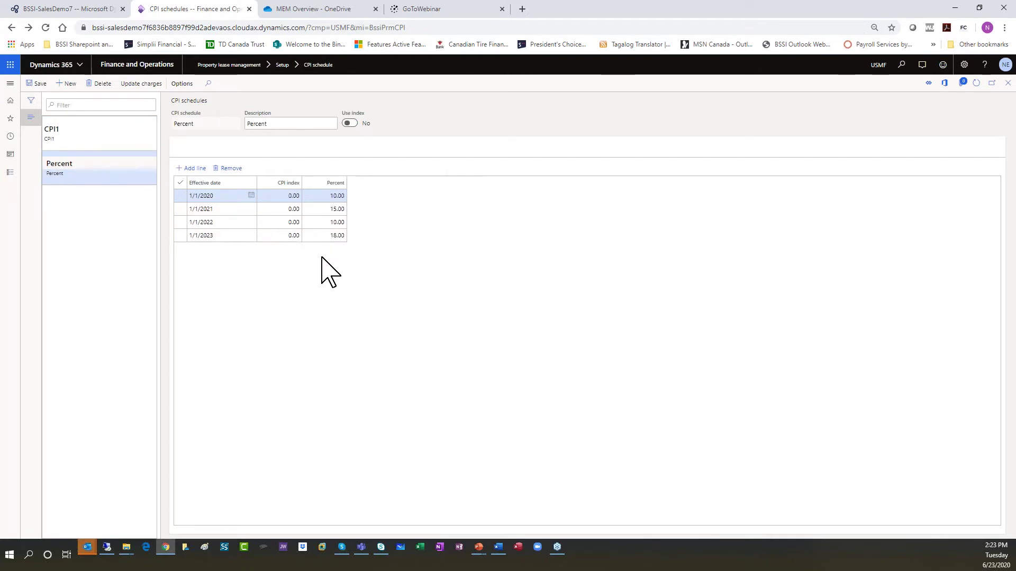
# Open the Rate schedule setup and view the Annual schedule and the monthly Sq Ft schedule.
pyautogui.click(13, 173)
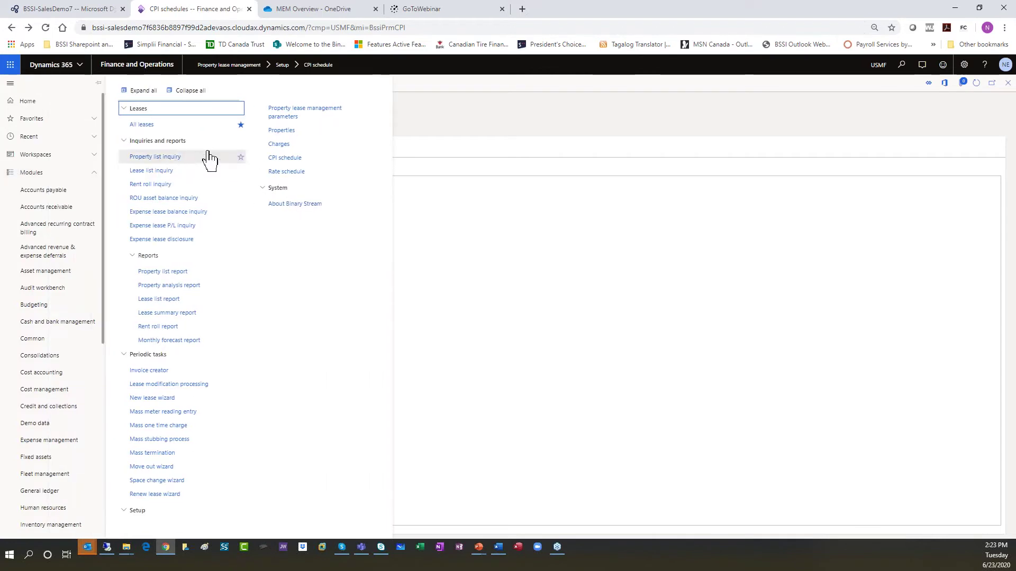
pyautogui.click(272, 175)
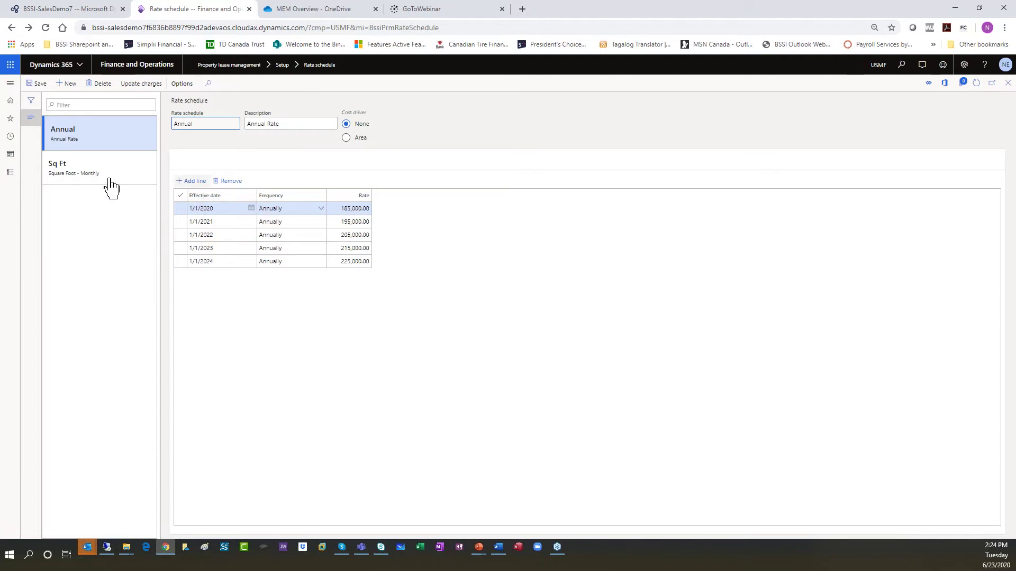
pyautogui.click(79, 170)
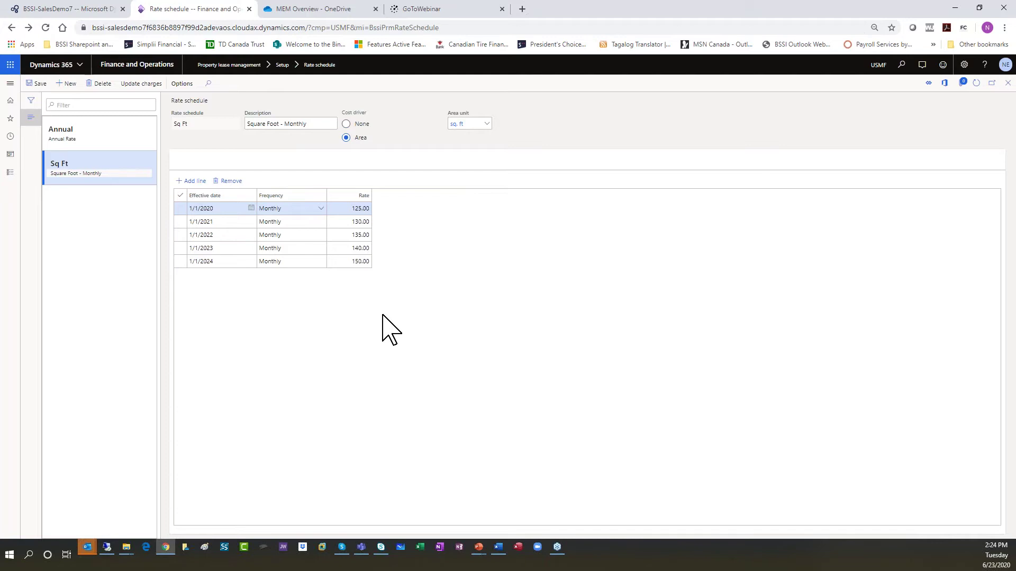
# Open the list of all leases and view the details of the LTC Home lease.
pyautogui.click(10, 173)
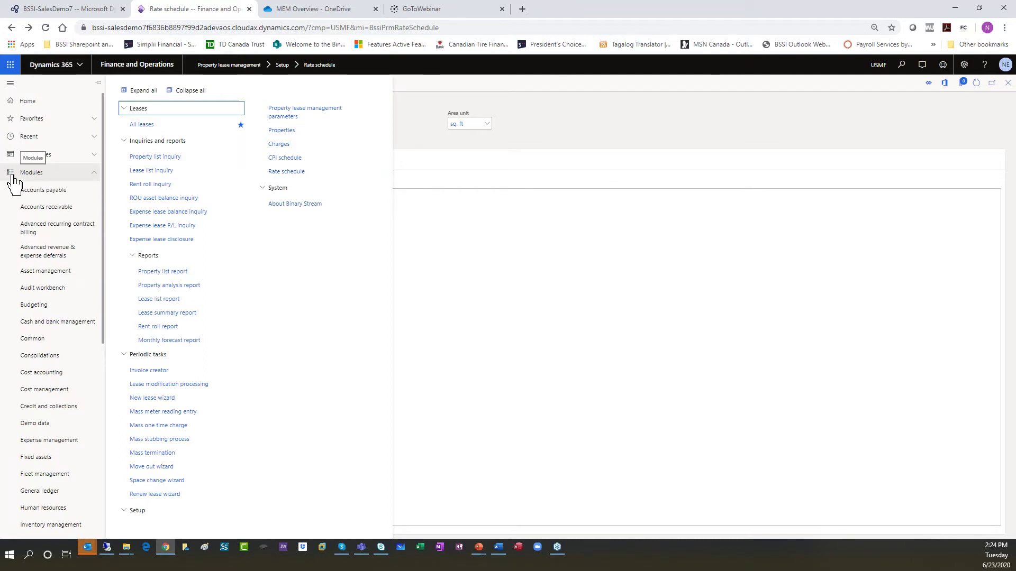
pyautogui.click(142, 124)
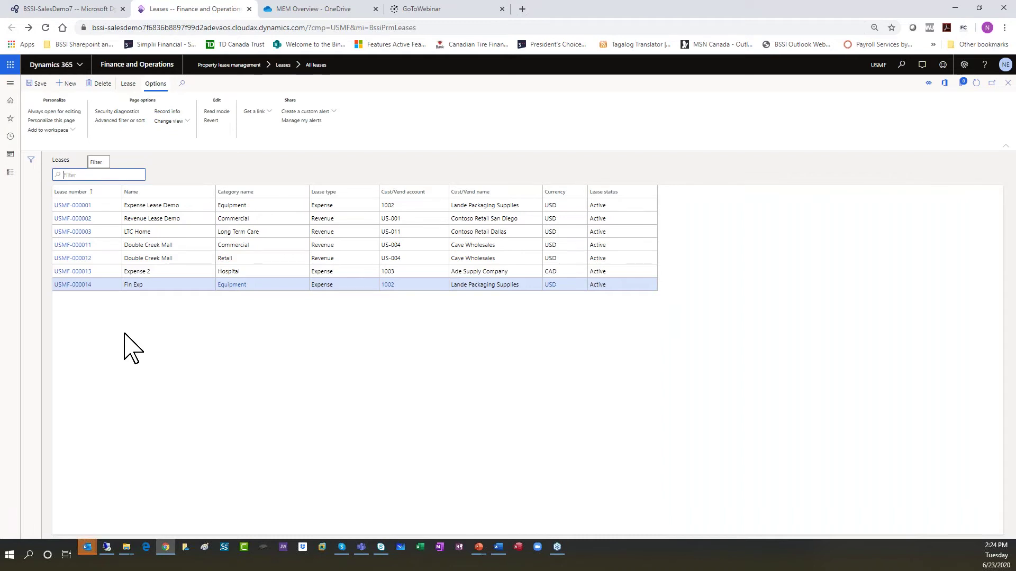
pyautogui.click(83, 234)
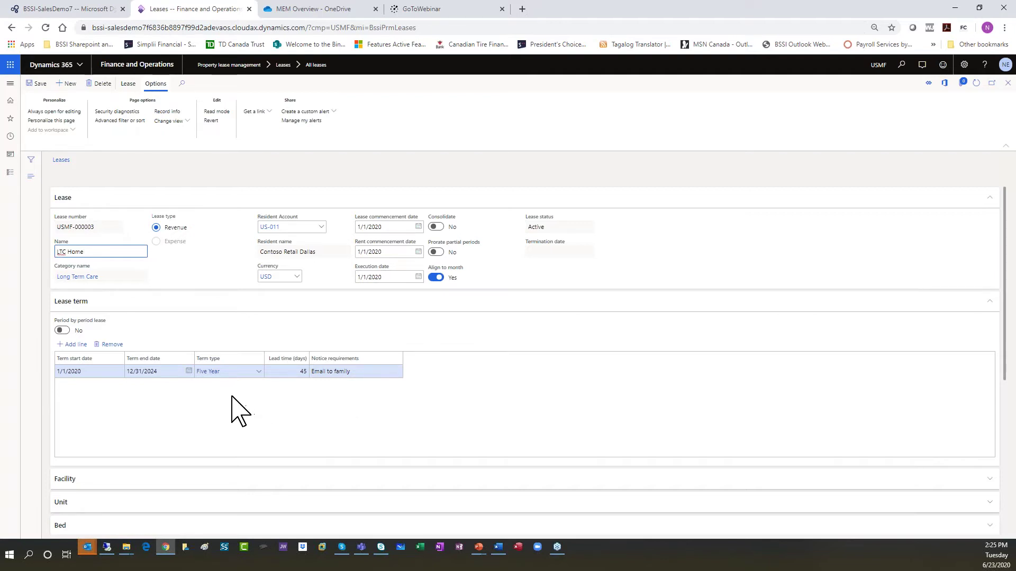
# Collapse the lease term details and view the facility and unit assigned to the LTC Home lease.
pyautogui.click(83, 306)
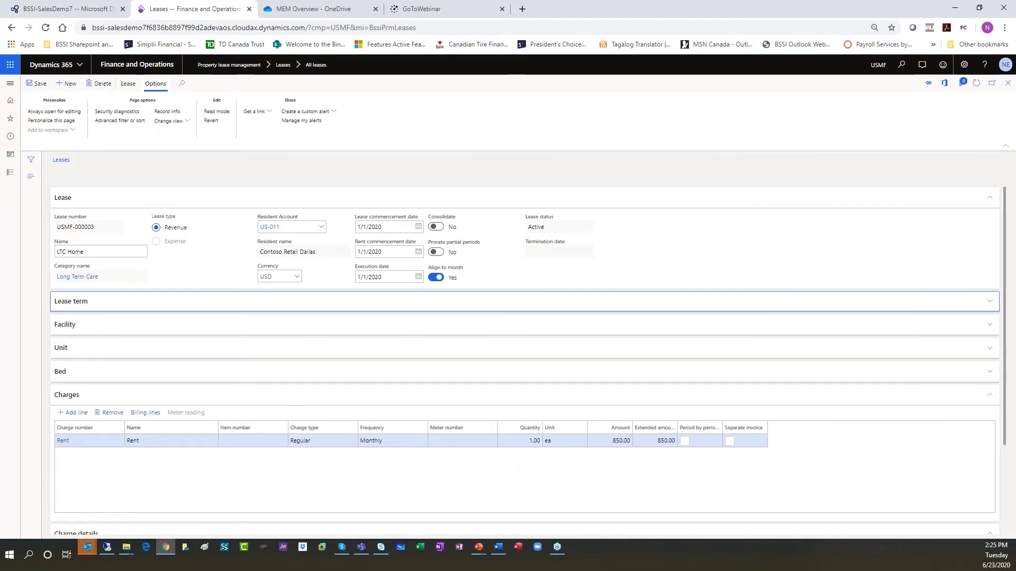
pyautogui.click(66, 330)
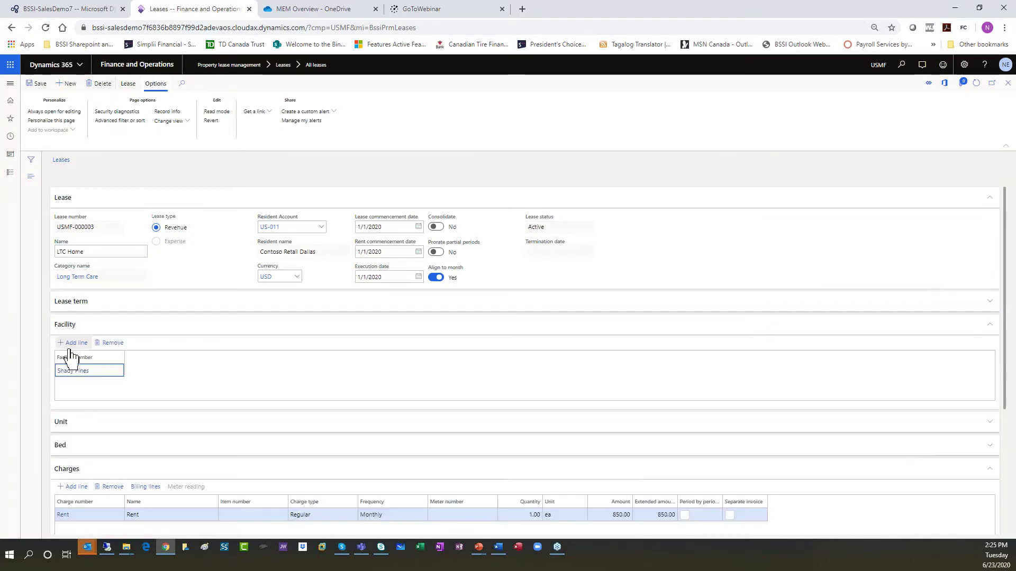
pyautogui.click(61, 423)
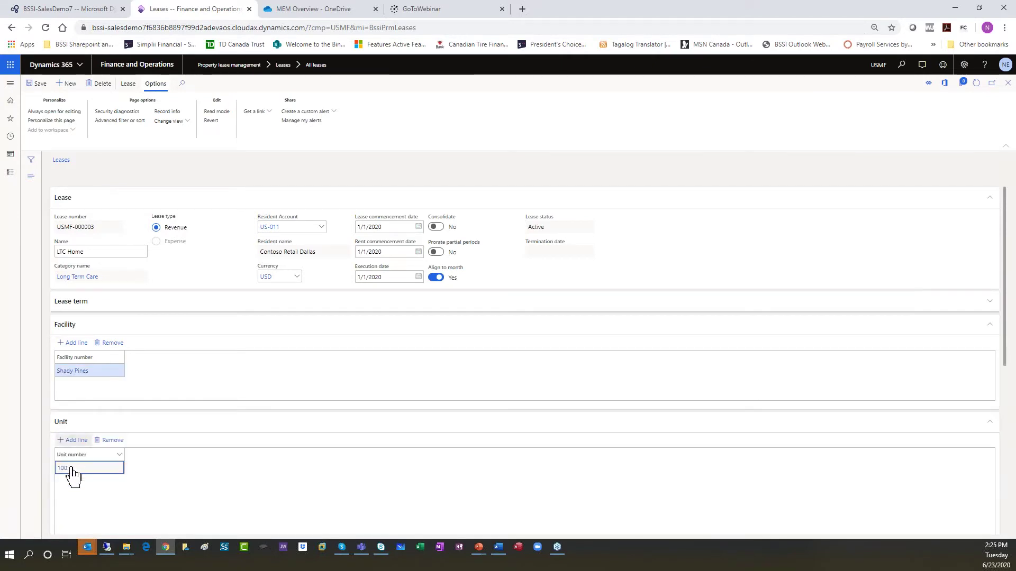
pyautogui.scroll(-3, 148, 487)
pyautogui.scroll(-1, 143, 402)
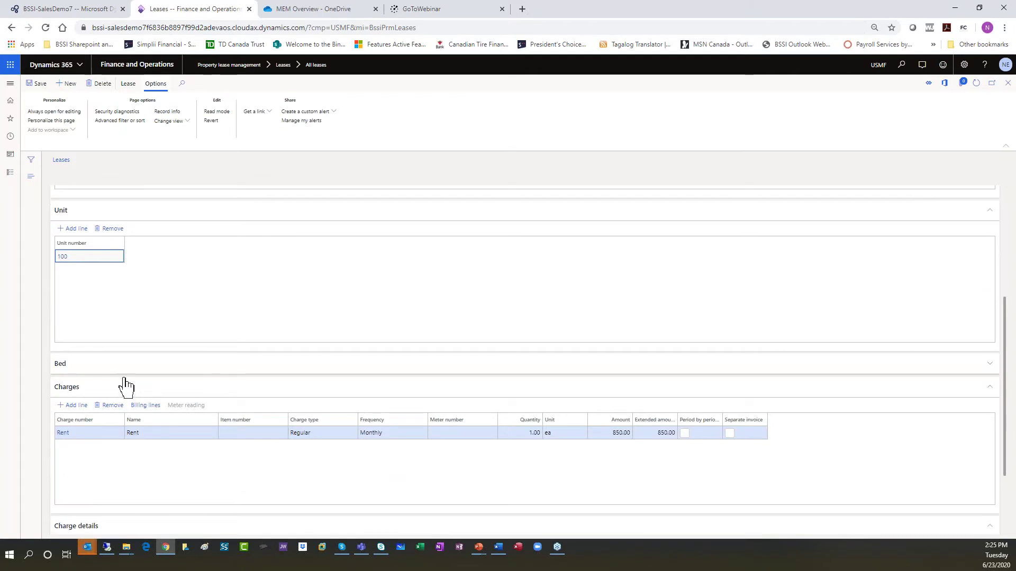
# Add a second unit line to view the units available for selection, and remove the line again.
pyautogui.click(73, 228)
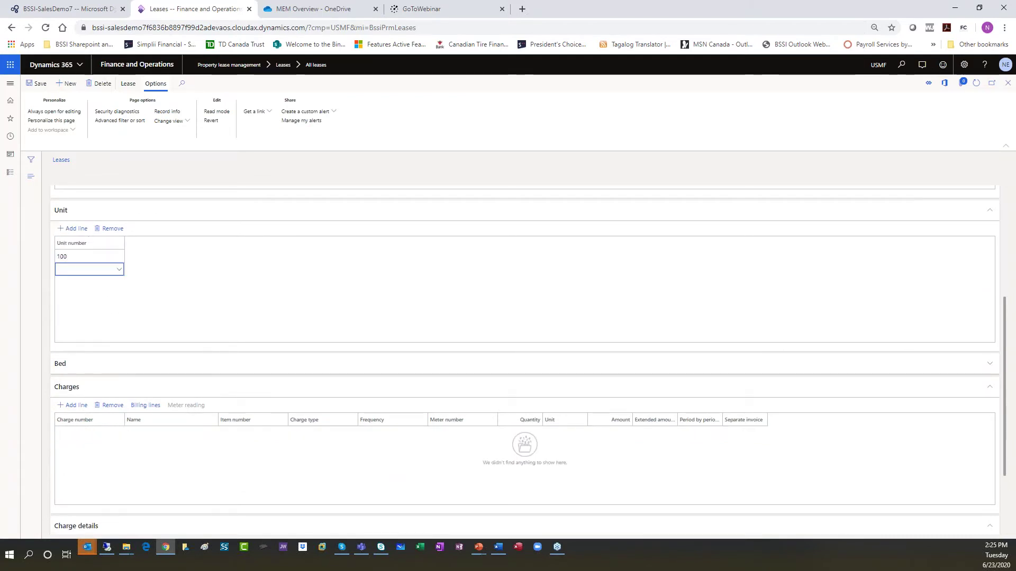
pyautogui.click(119, 270)
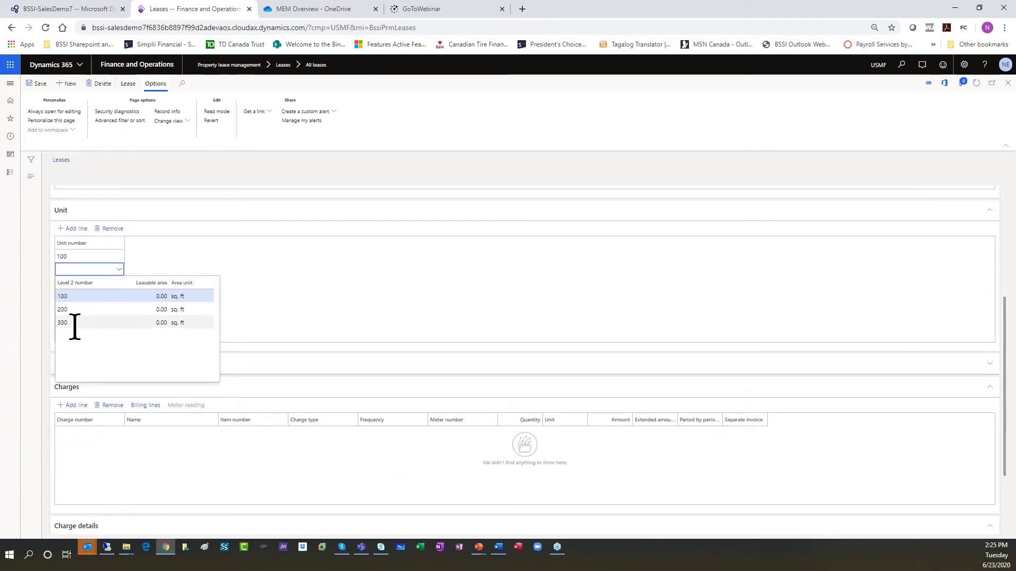
pyautogui.press('Escape')
pyautogui.click(110, 228)
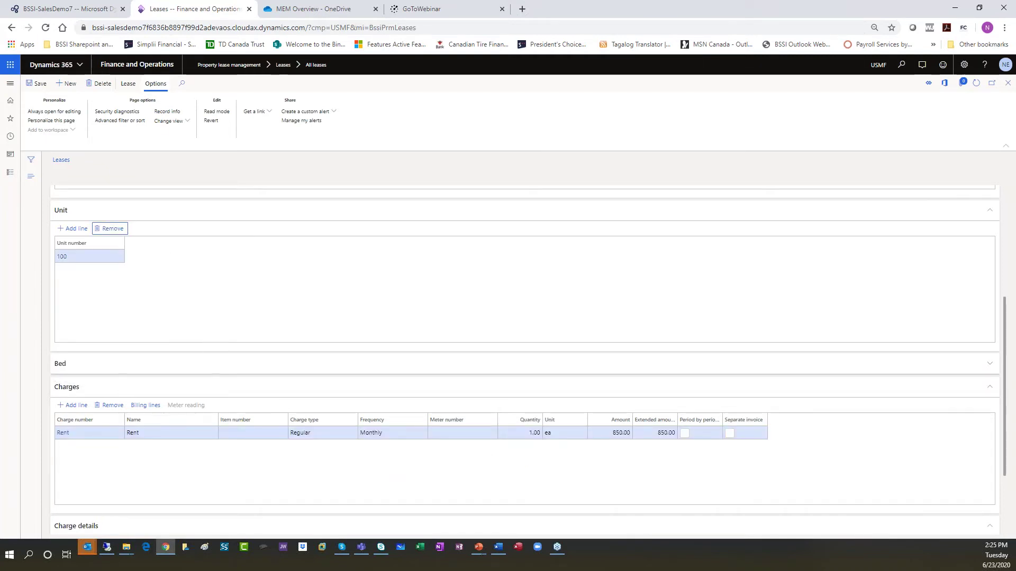
# View the lease's bed assignment and look through the Rent charge's billing lines to the end of the term.
pyautogui.click(61, 365)
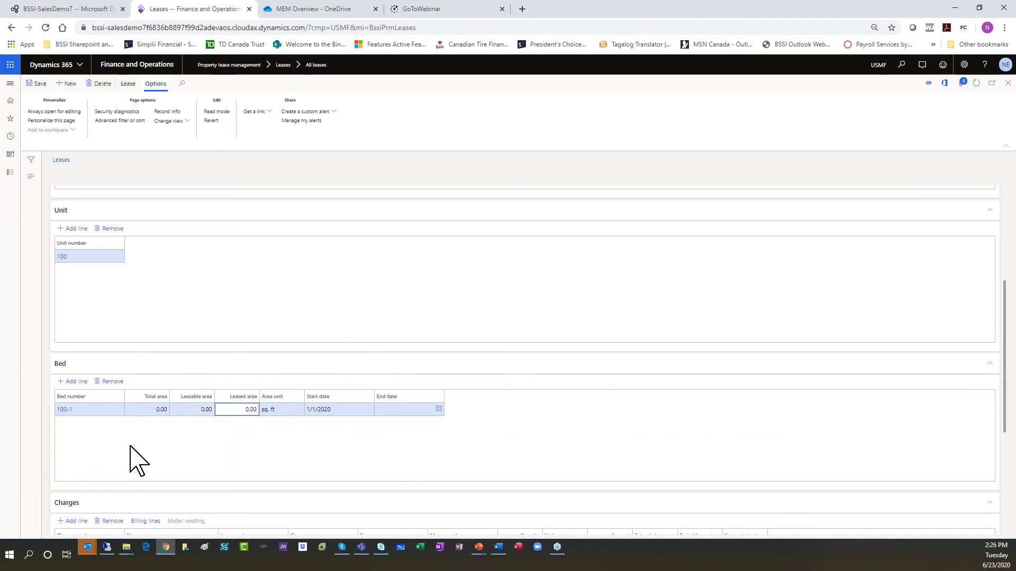
pyautogui.click(69, 370)
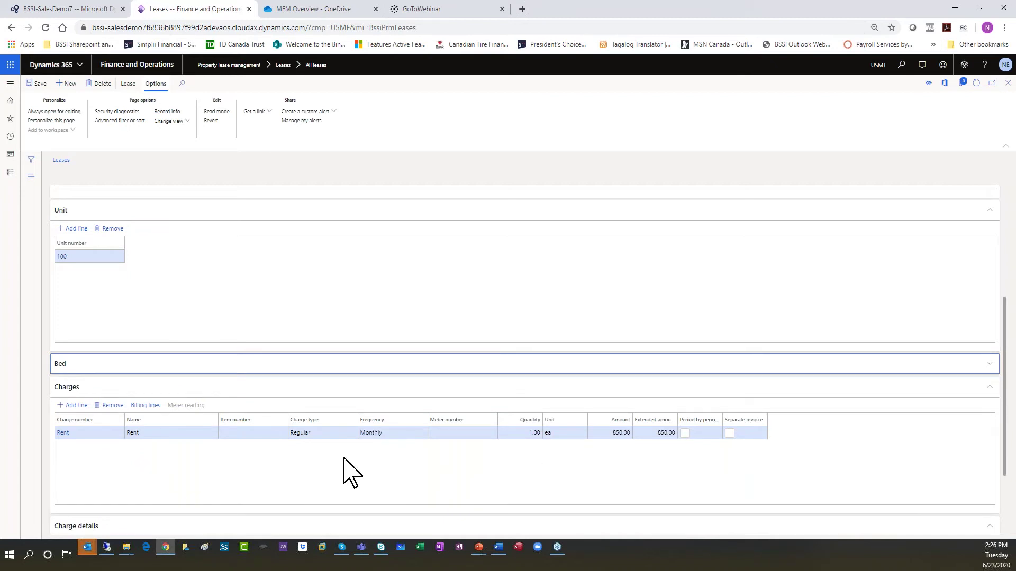
pyautogui.click(144, 405)
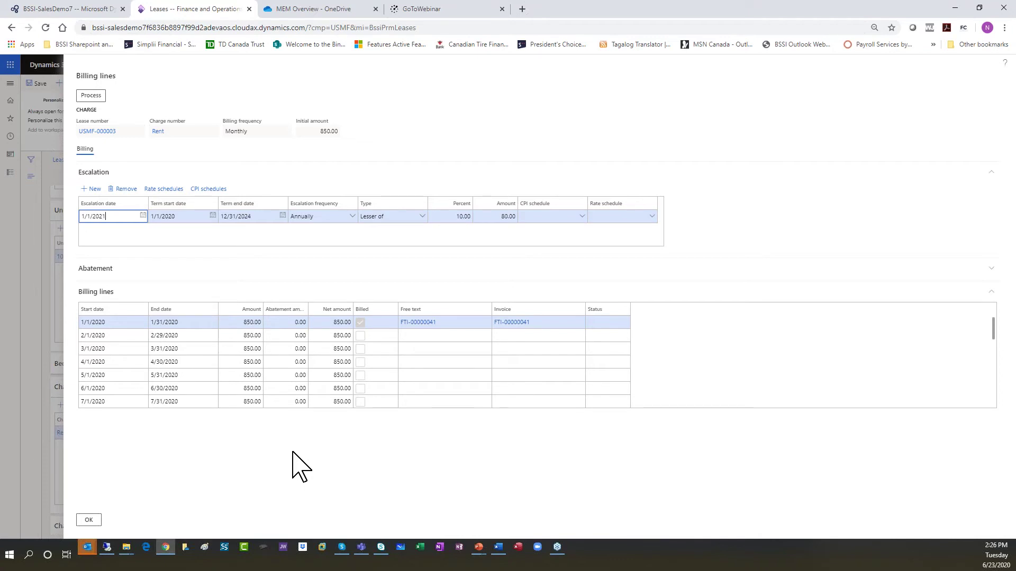
pyautogui.click(240, 335)
pyautogui.scroll(-15, 241, 341)
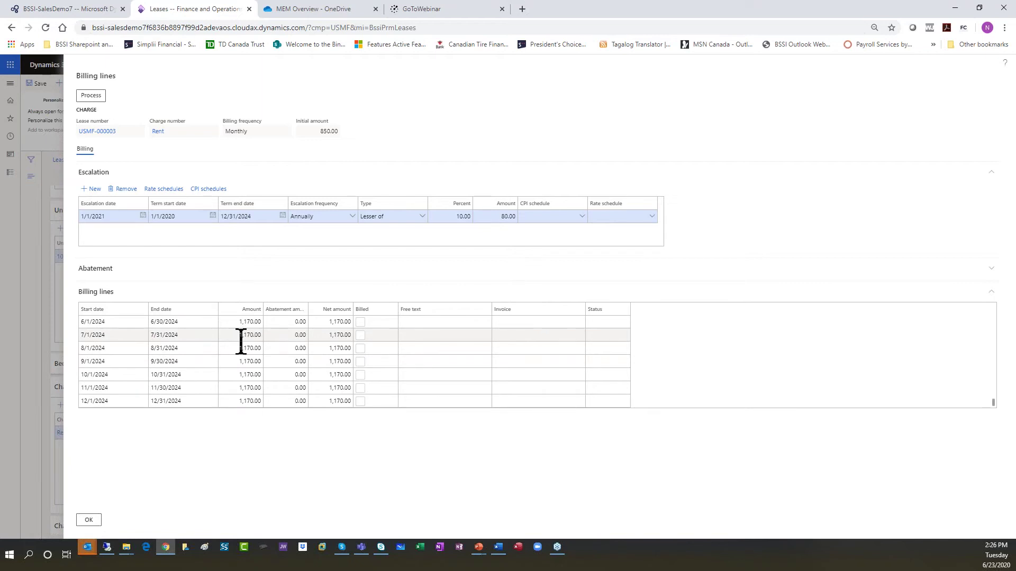
pyautogui.scroll(15, 240, 341)
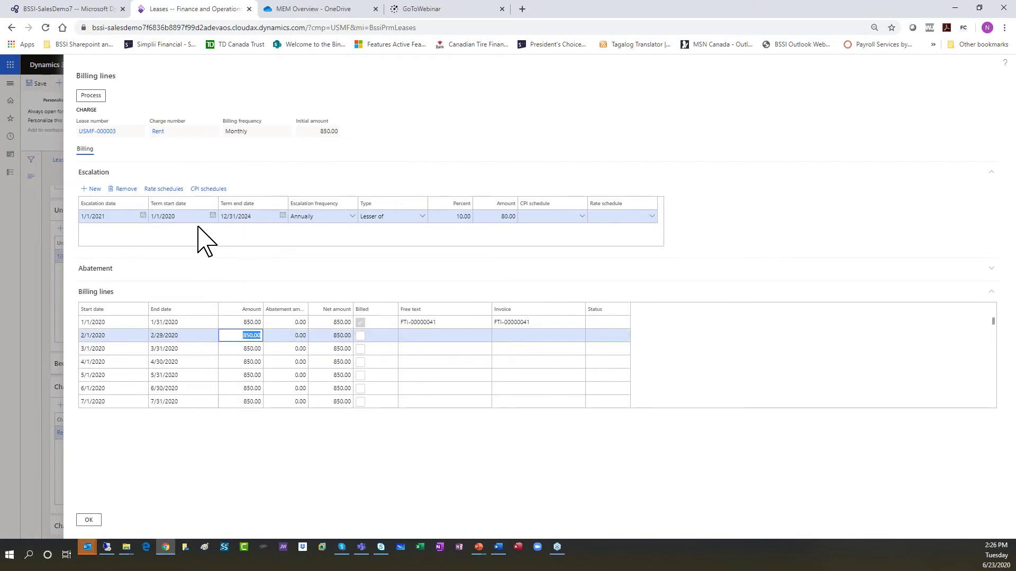
# View the escalation type options for the Rent charge, keeping Lesser of.
pyautogui.click(422, 218)
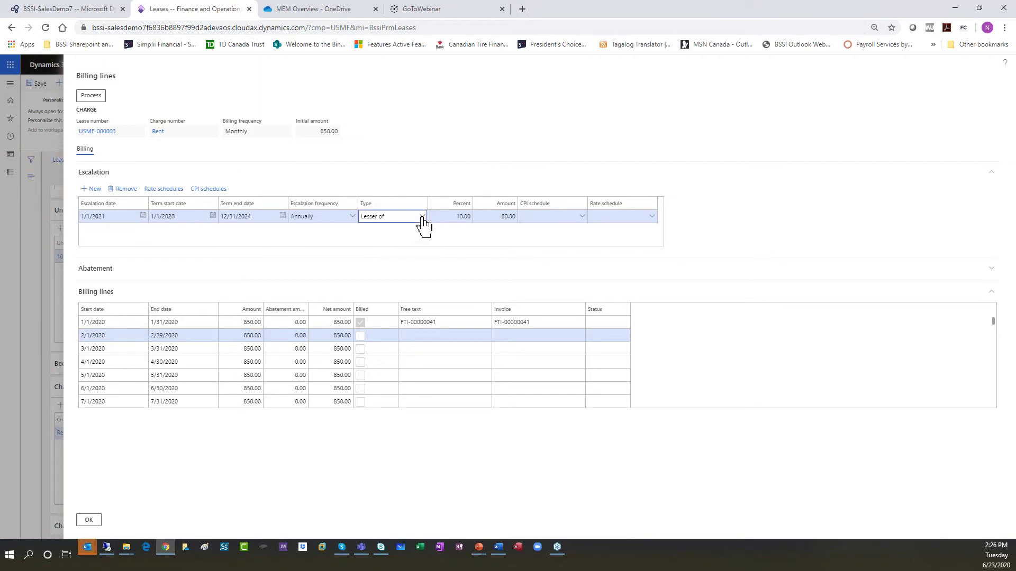
pyautogui.click(422, 217)
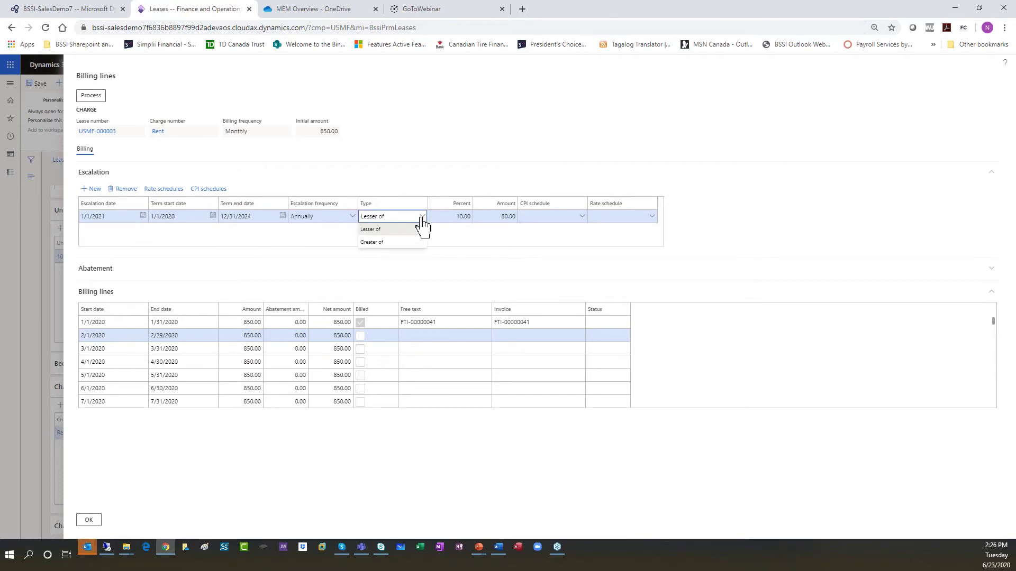
pyautogui.click(446, 238)
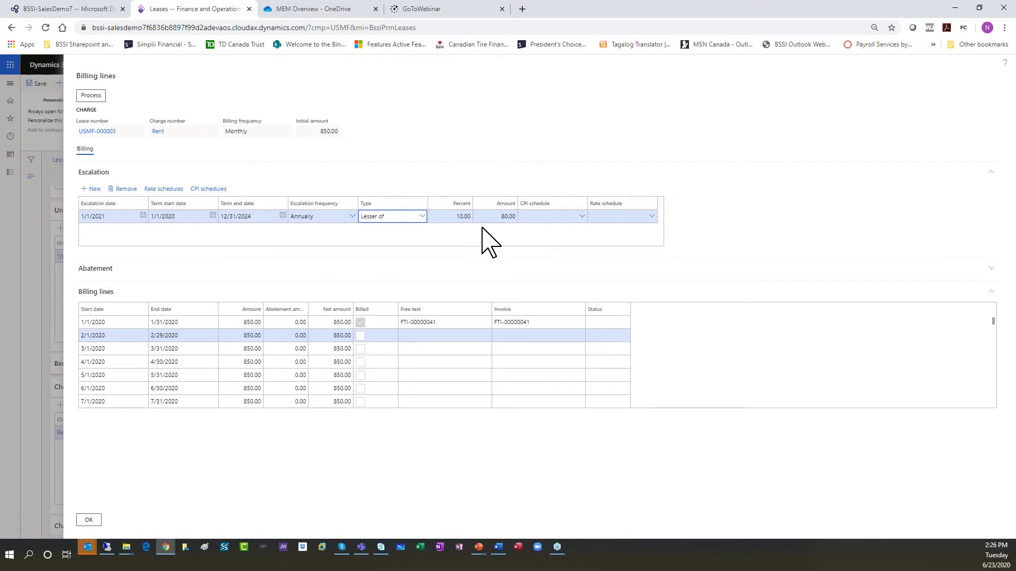
# Examine how the annual escalation changes the net amounts across the Rent charge's billing lines.
pyautogui.click(330, 336)
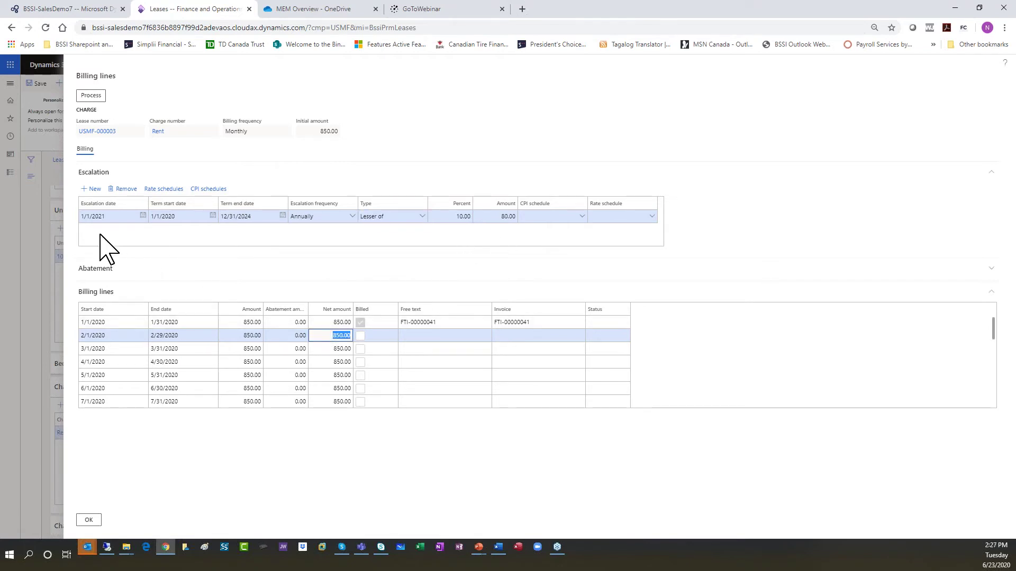
pyautogui.scroll(-2, 323, 362)
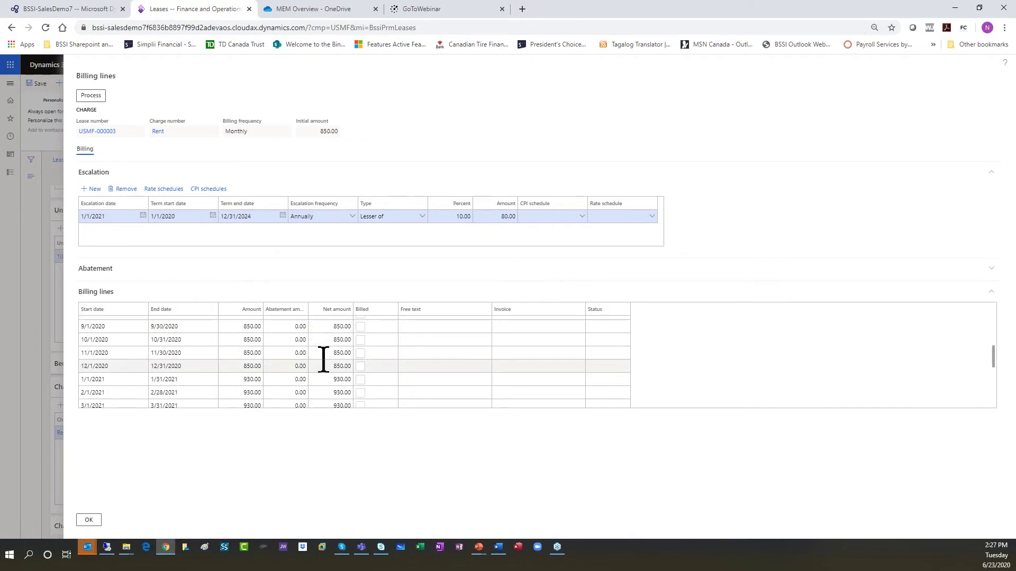
pyautogui.click(319, 380)
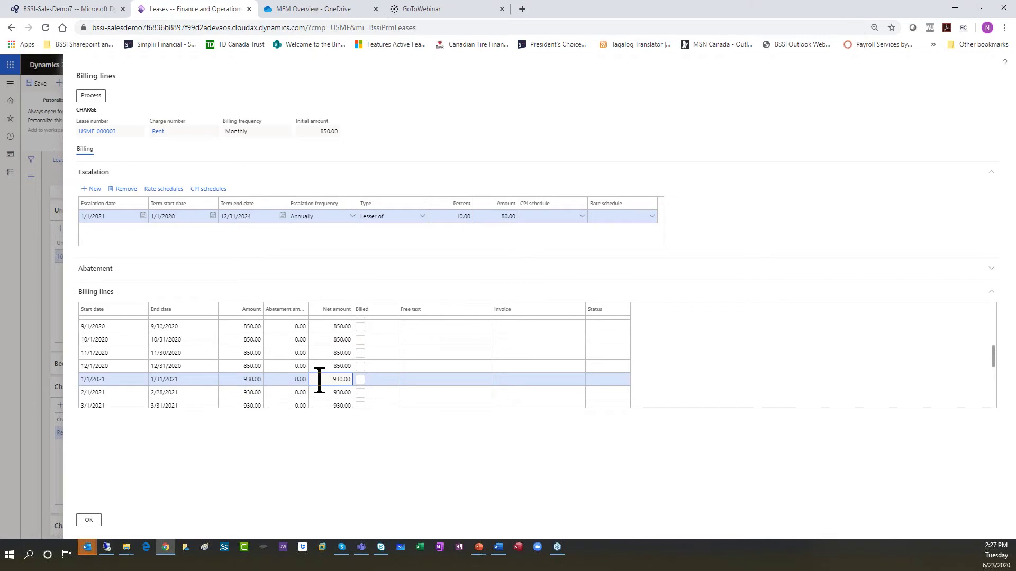
pyautogui.scroll(-3, 319, 380)
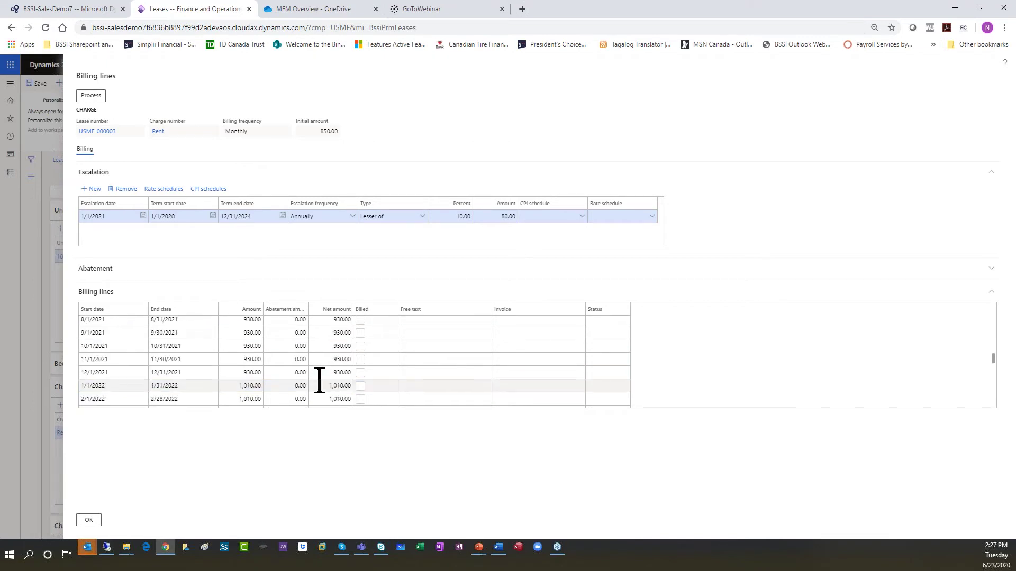
pyautogui.scroll(-10, 319, 380)
pyautogui.scroll(15, 319, 380)
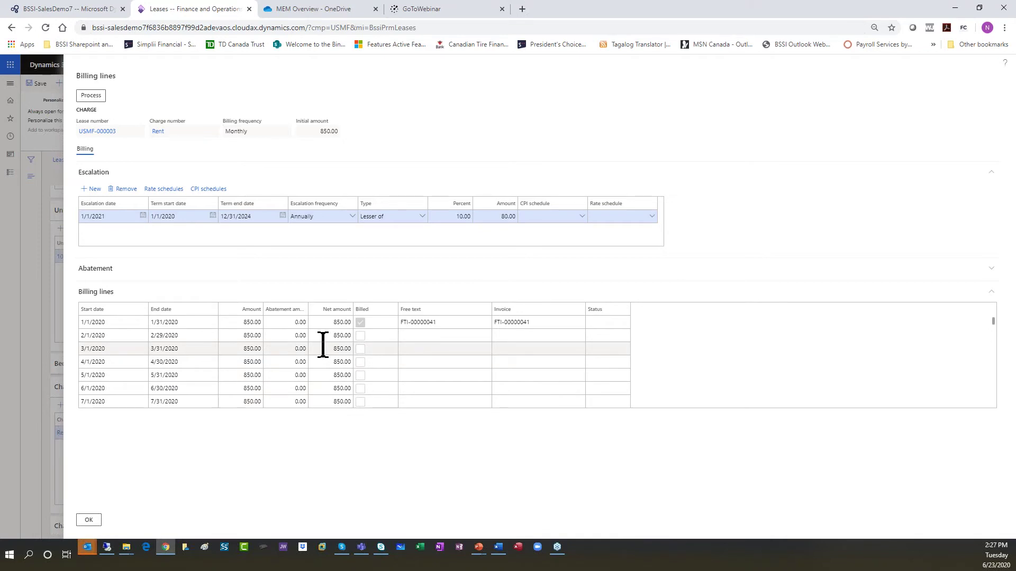
# View the voucher transactions of the invoice posted for the January 2020 billing line, and return to the lease.
pyautogui.click(316, 322)
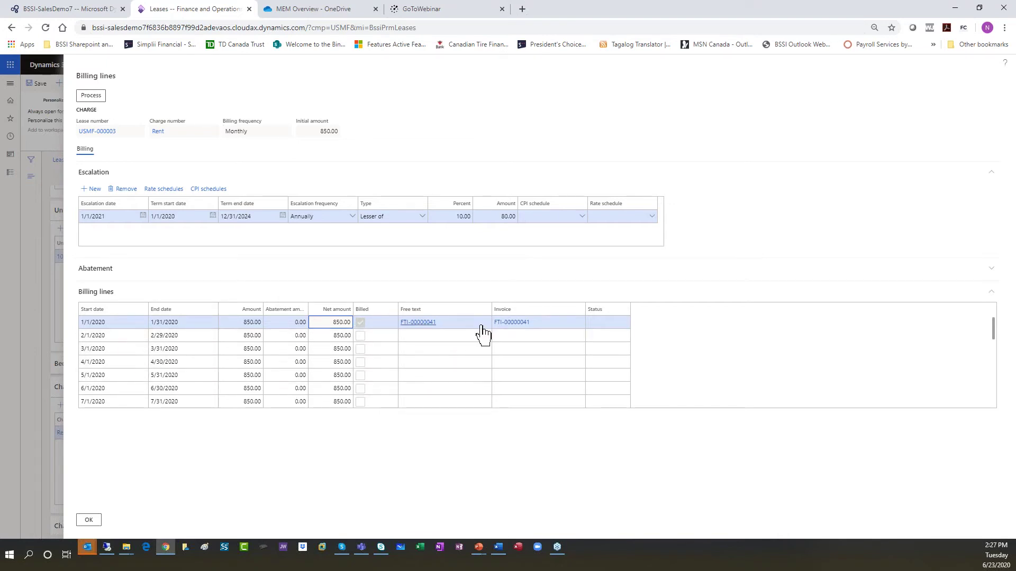
pyautogui.click(502, 323)
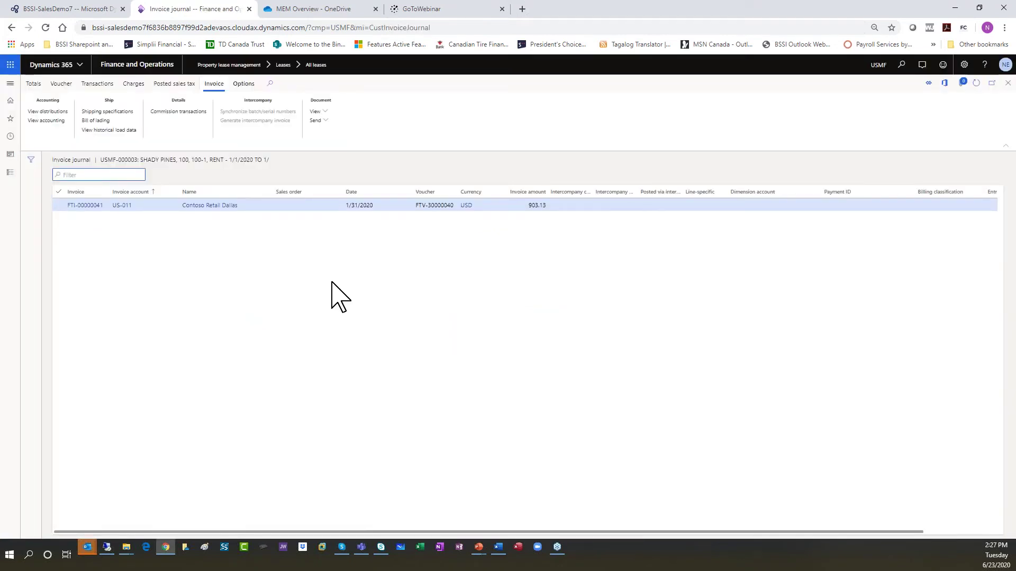
pyautogui.click(58, 86)
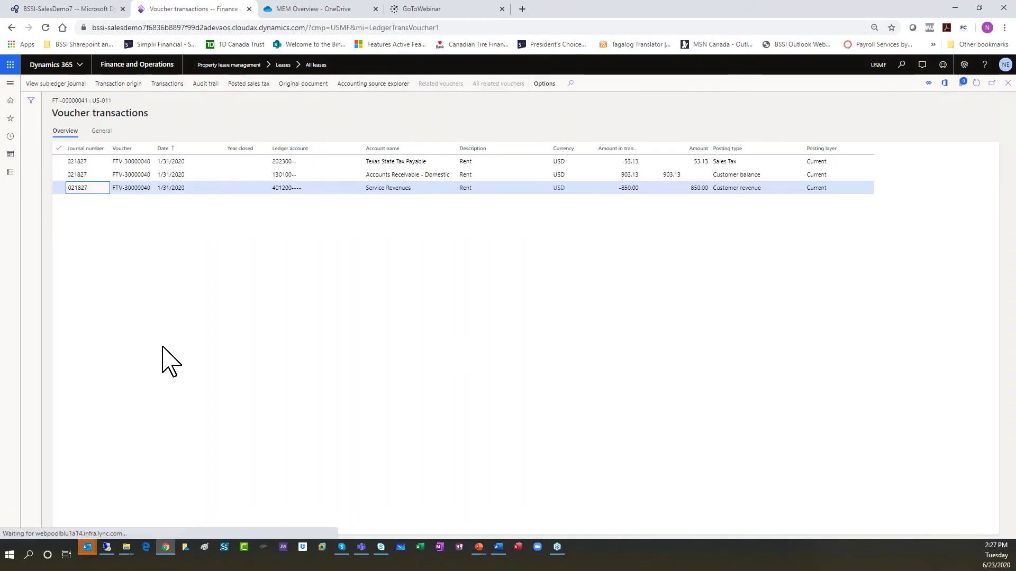
pyautogui.click(624, 162)
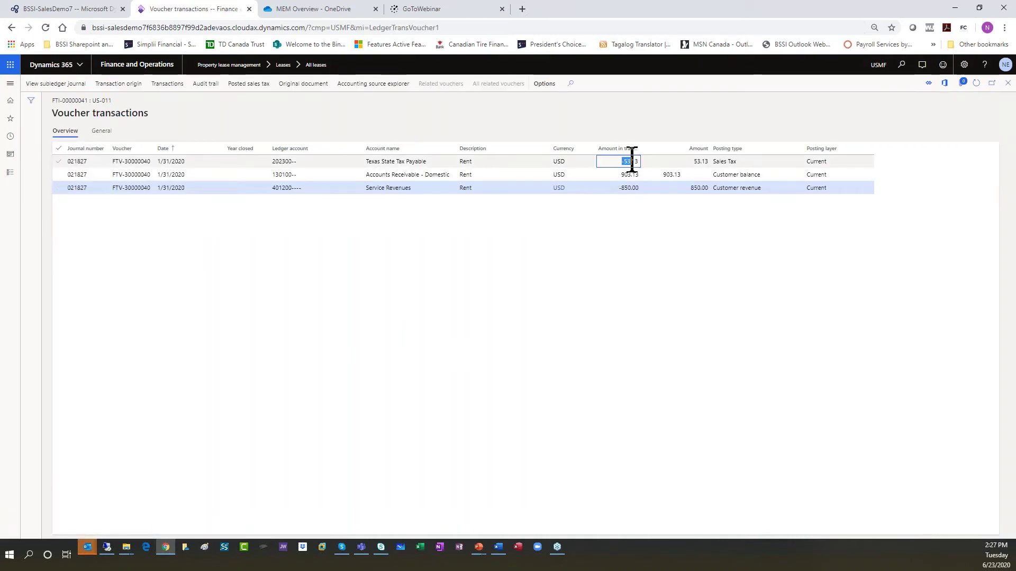
pyautogui.click(668, 175)
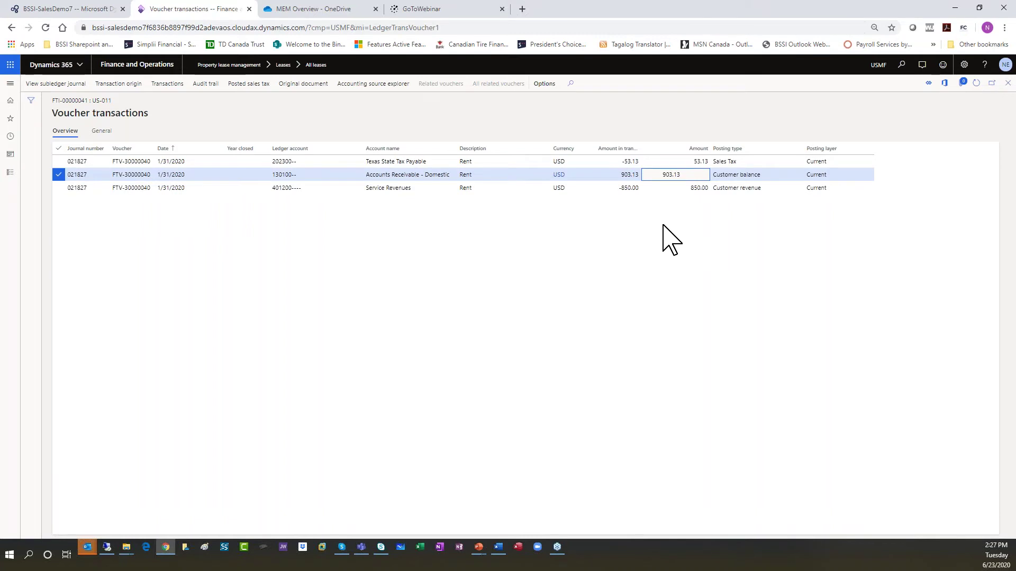
pyautogui.click(696, 187)
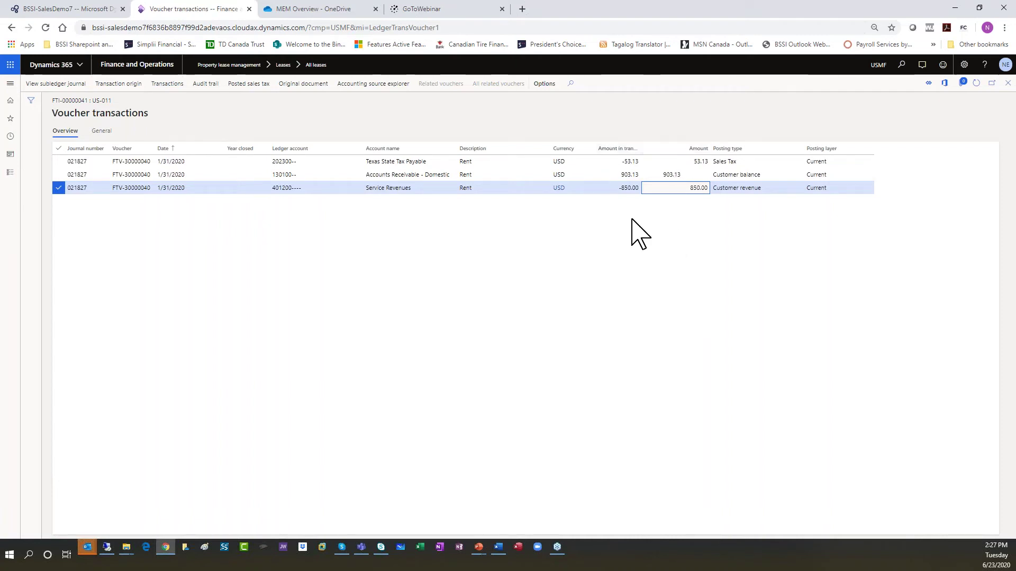
pyautogui.click(10, 28)
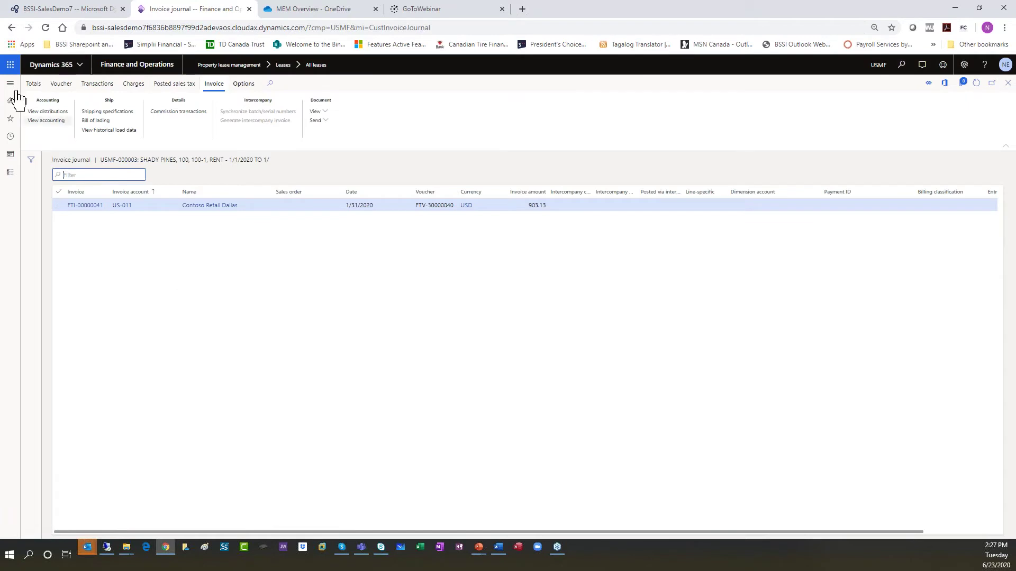
pyautogui.click(10, 27)
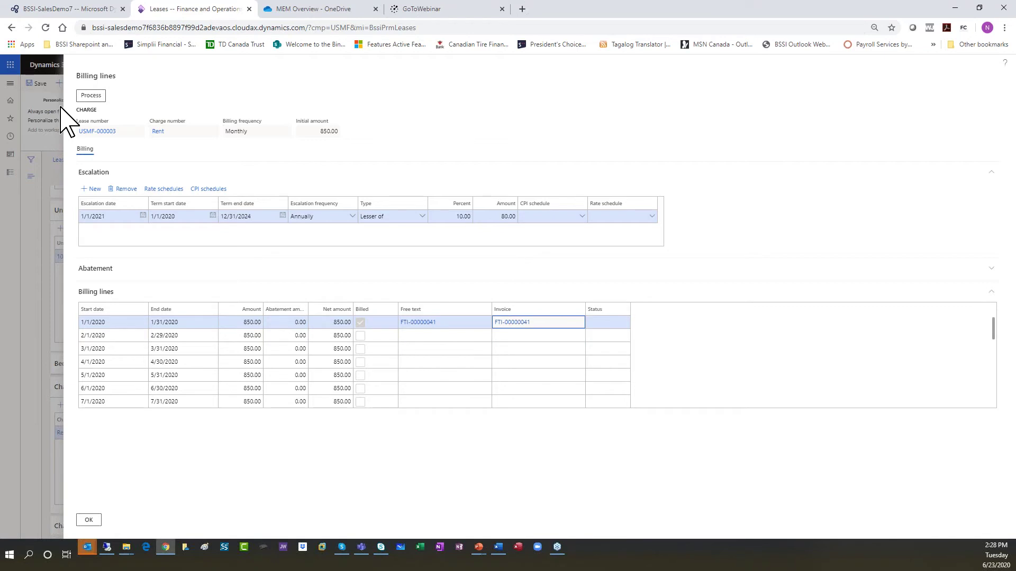
pyautogui.click(12, 28)
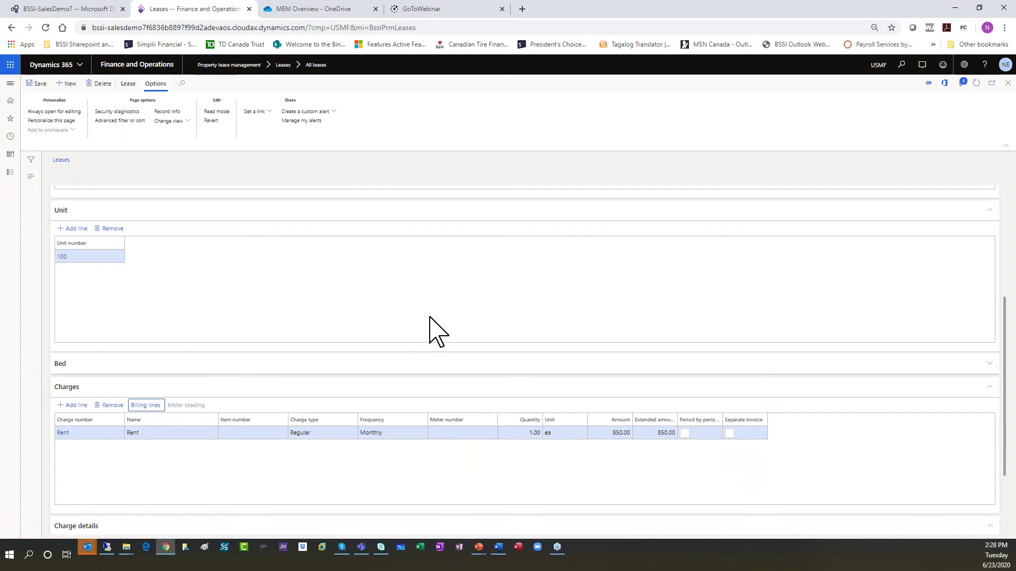
# Add a second charge line to the lease using the Misc charge.
pyautogui.click(74, 406)
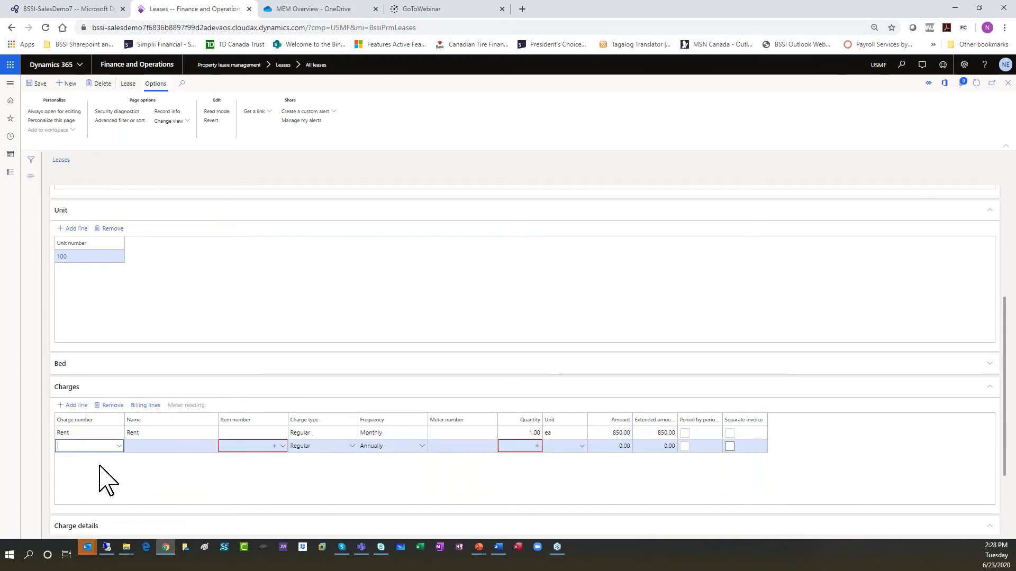
pyautogui.click(208, 447)
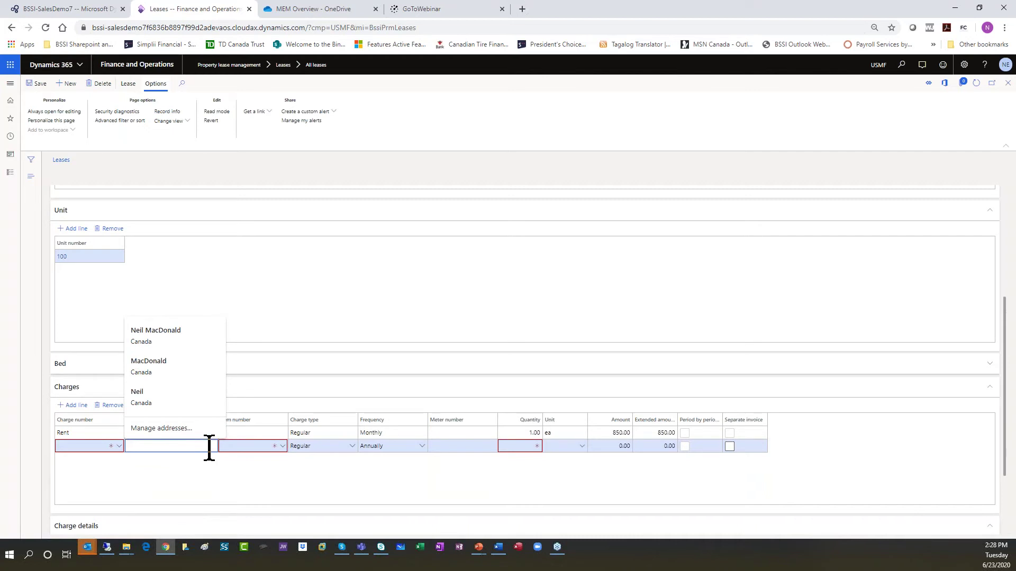
pyautogui.click(118, 449)
pyautogui.click(119, 448)
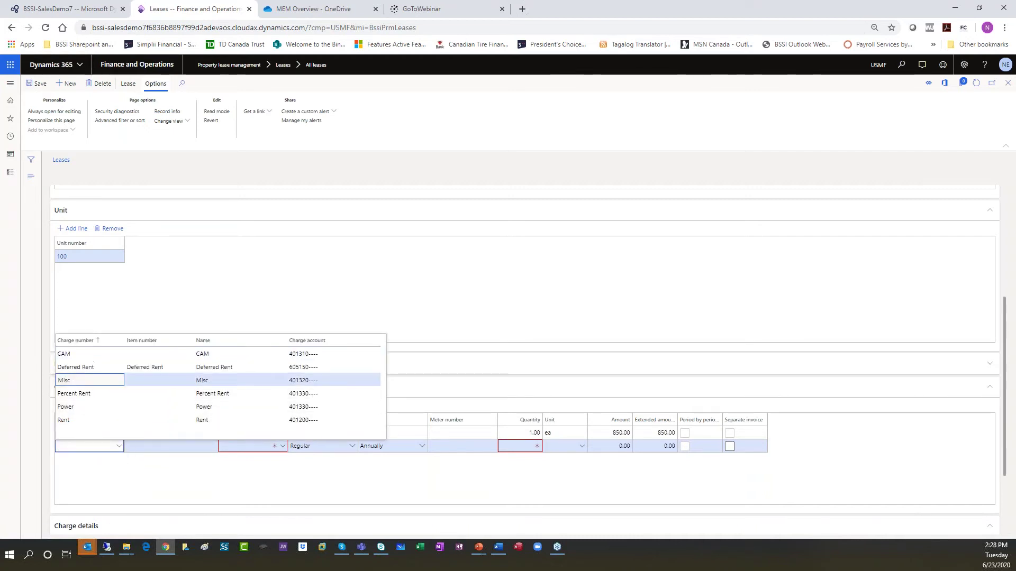
pyautogui.press('Return')
pyautogui.press('Tab')
pyautogui.press('Tab')
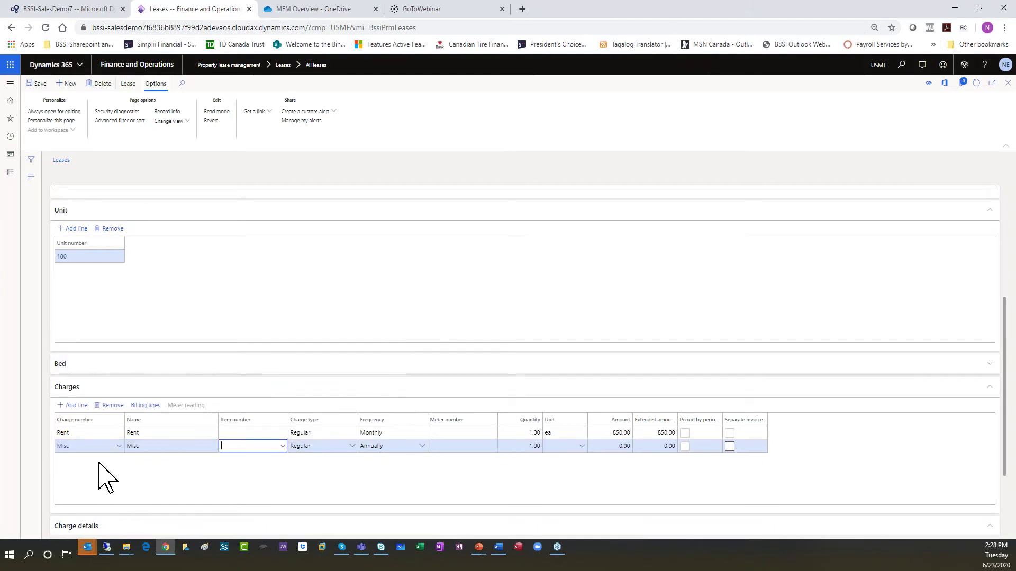
# Set the Misc charge line's frequency to One time, its unit to ea and its amount to 250.00.
pyautogui.press('Tab')
pyautogui.press('Tab')
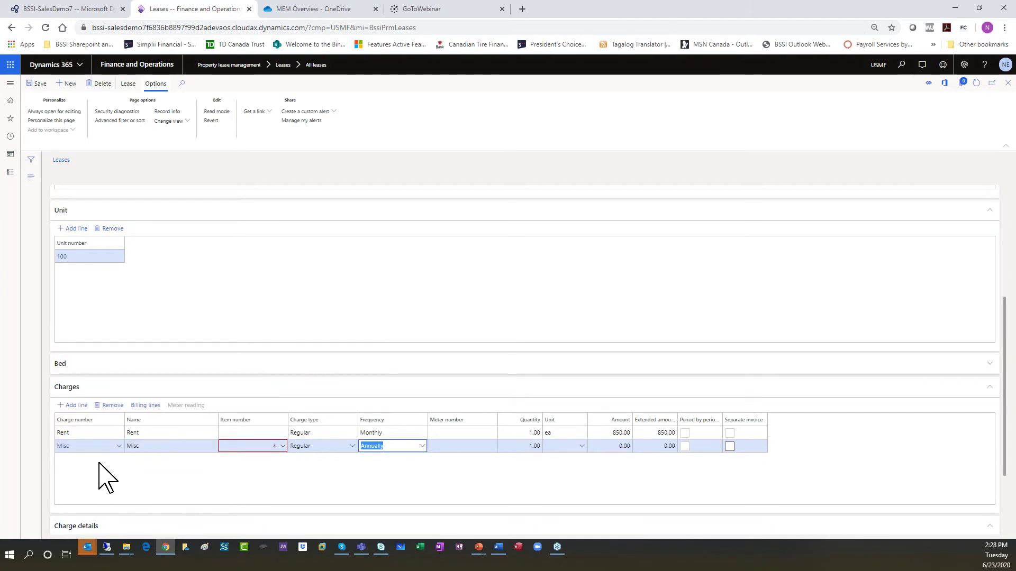
pyautogui.write('o')
pyautogui.press('Tab')
pyautogui.press('Tab')
pyautogui.press('Tab')
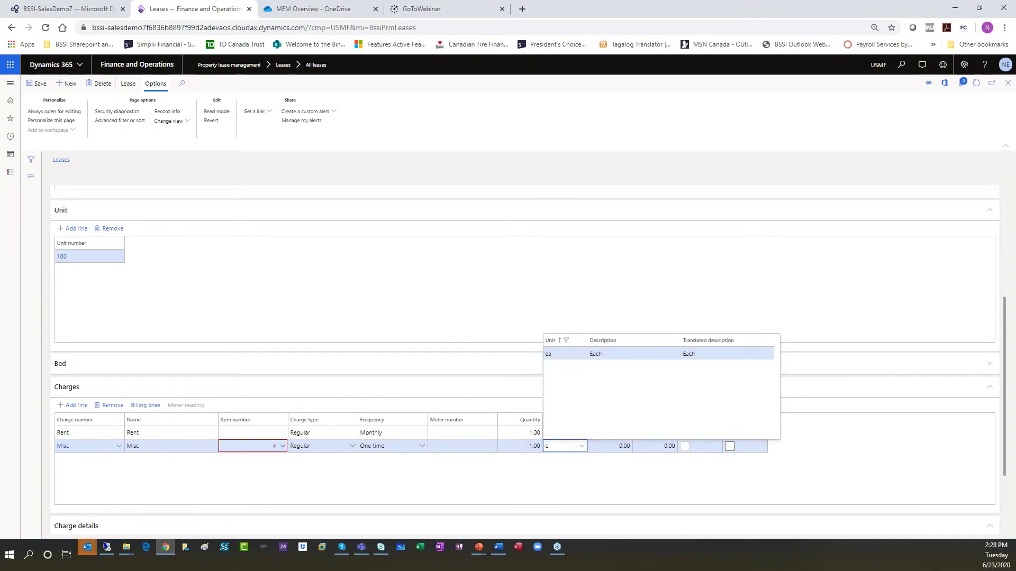
pyautogui.press('Tab')
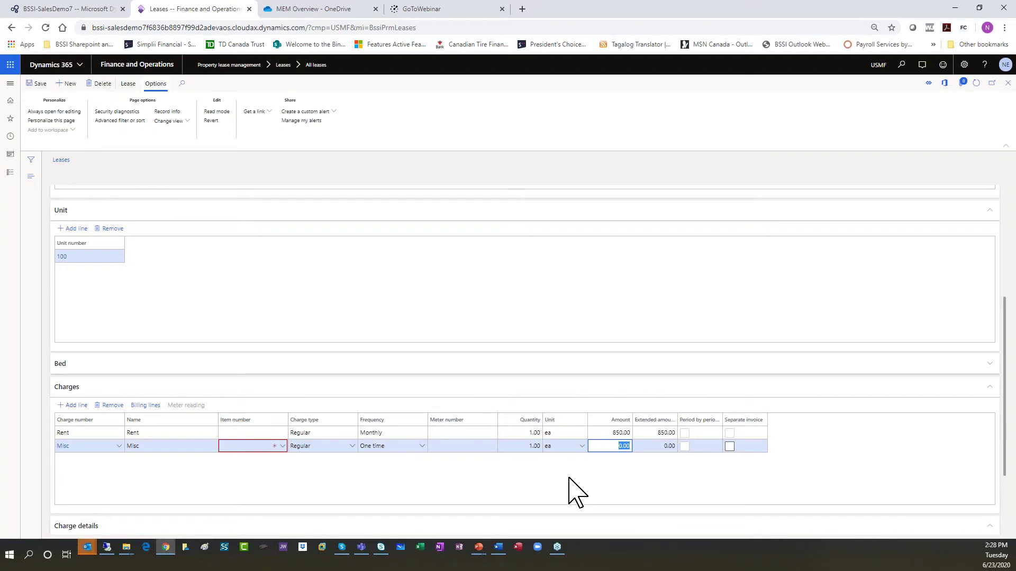
pyautogui.press('Tab')
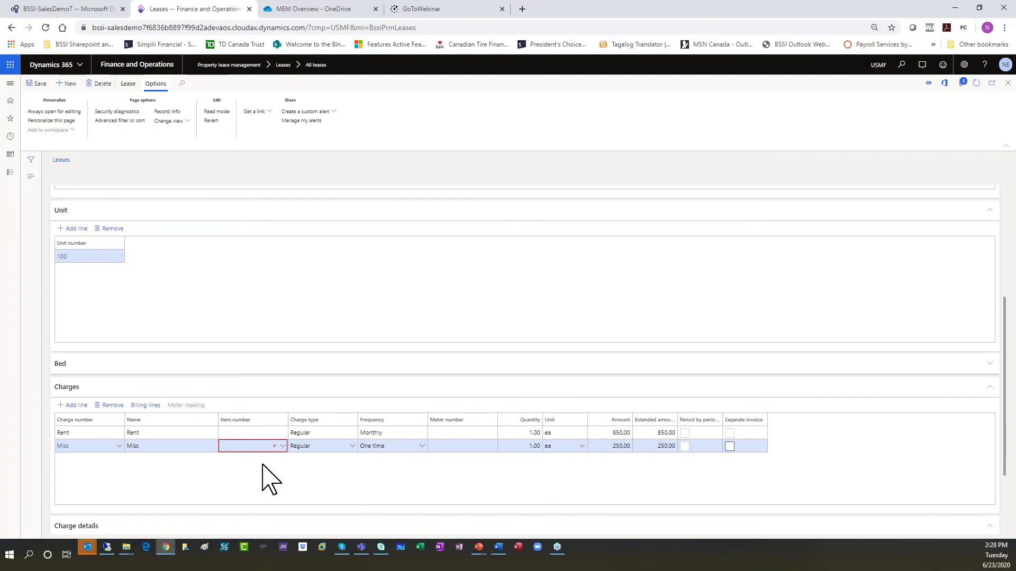
# Try to open the Misc charge's billing lines, and remove the Misc line from the lease's charges.
pyautogui.click(145, 405)
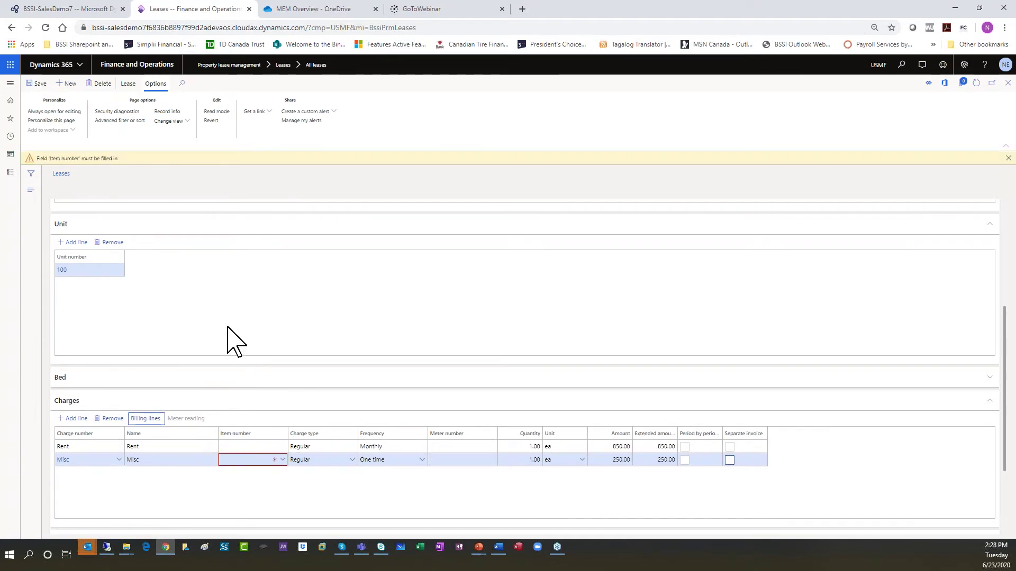
pyautogui.click(236, 459)
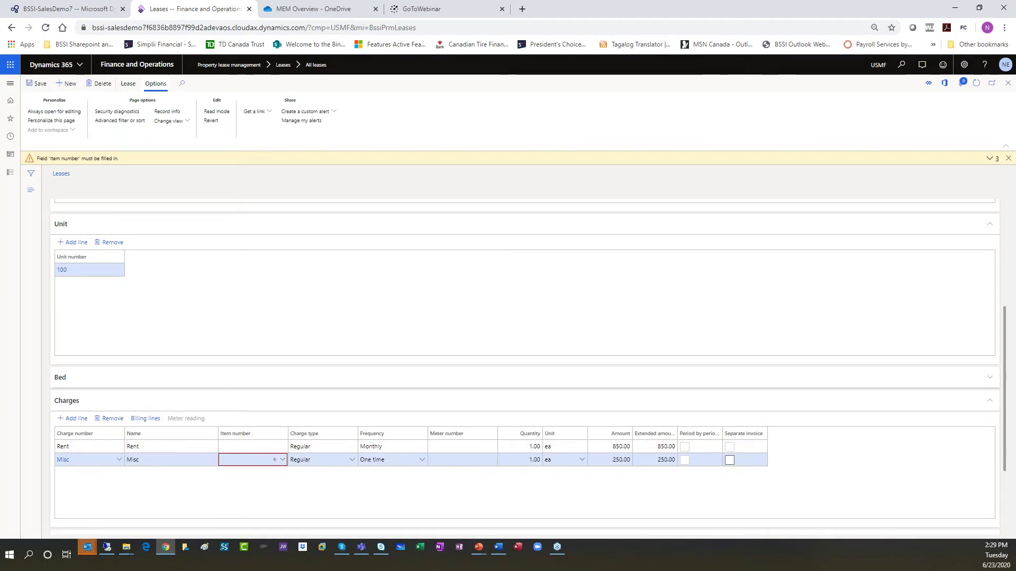
pyautogui.click(110, 418)
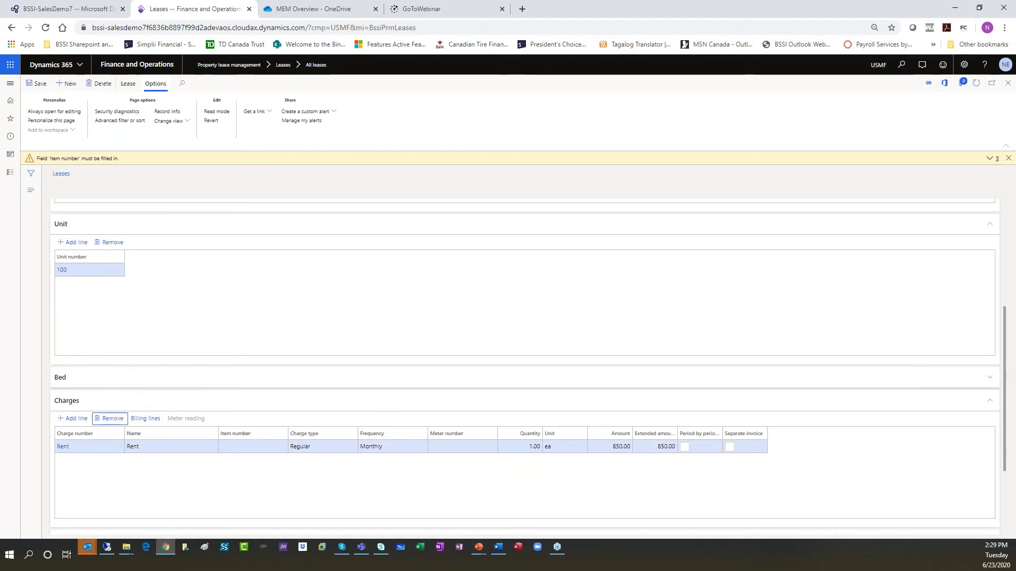
pyautogui.click(1005, 159)
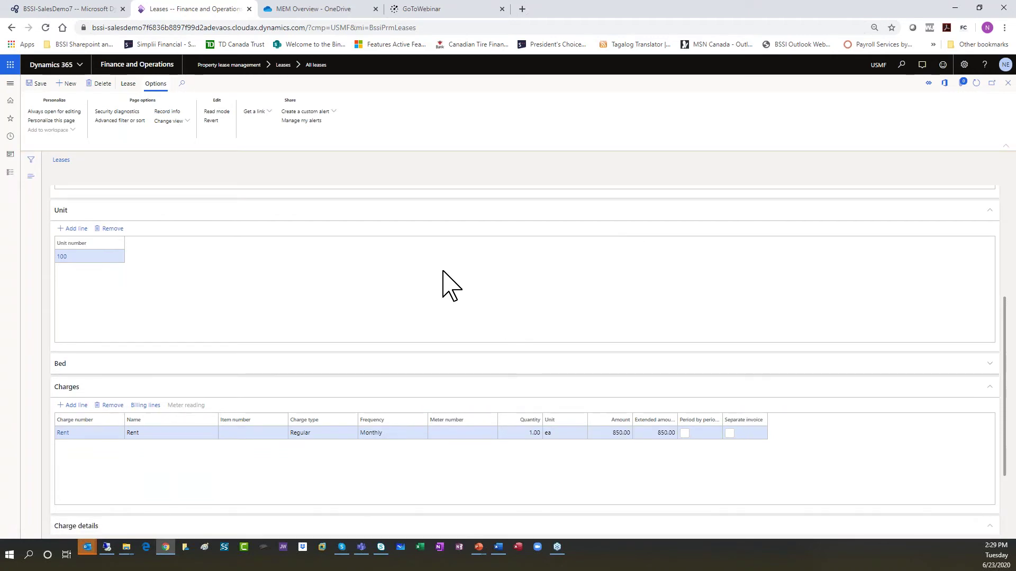
# Open the Expense Lease Demo lease from the lease list and view the billing lines of its AP Lease - Equip charge.
pyautogui.click(11, 174)
pyautogui.click(140, 127)
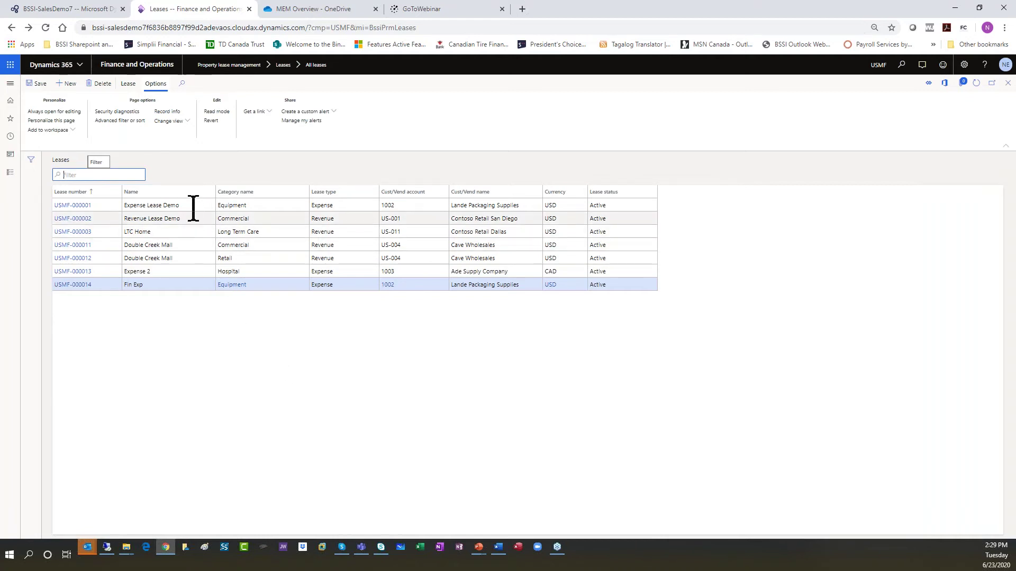
pyautogui.click(84, 206)
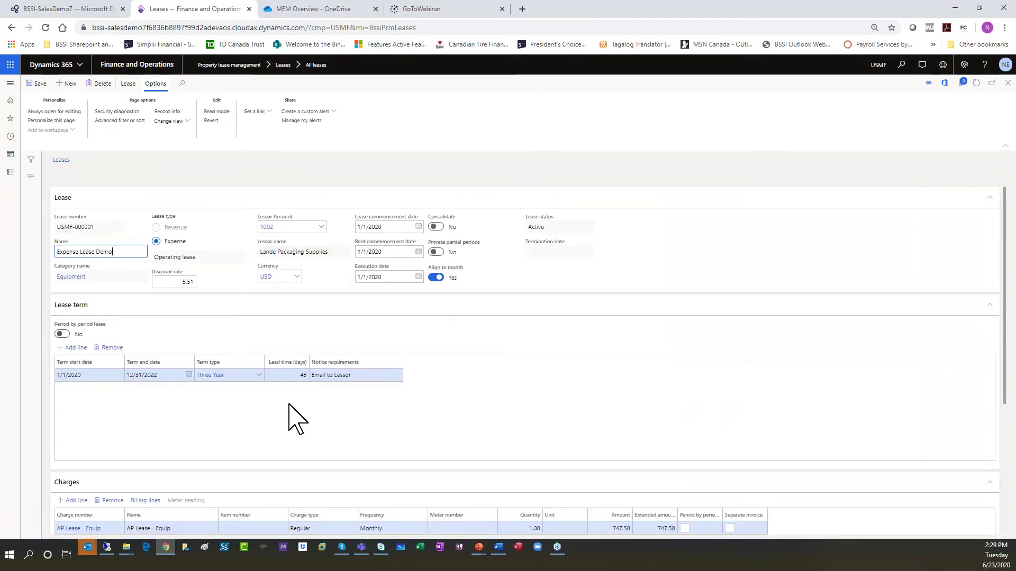
pyautogui.scroll(-1, 289, 408)
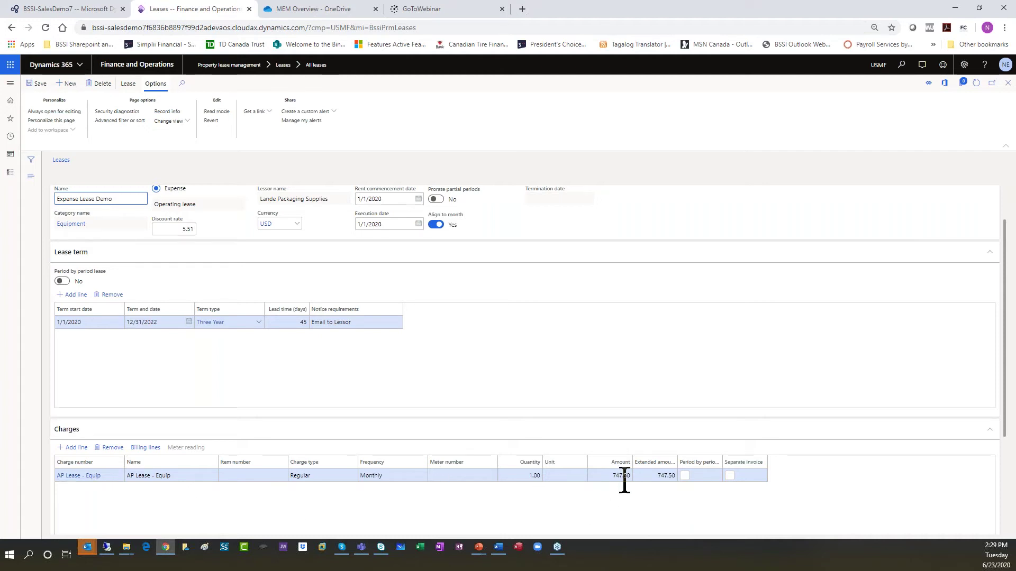
pyautogui.click(146, 448)
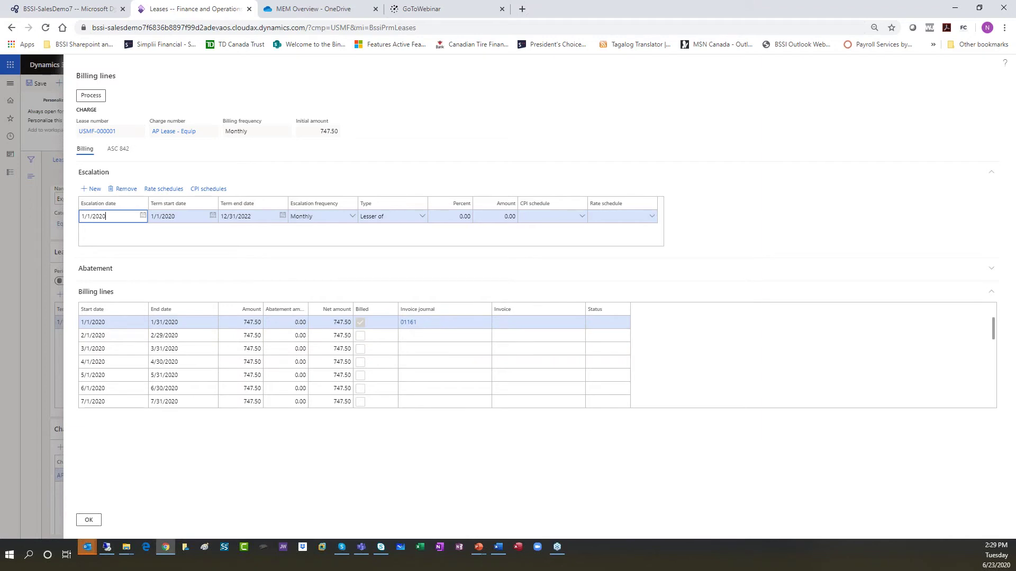
# Examine the charge's ASC 842 details, including direct cost and incentives, the amortization schedule and the audit record.
pyautogui.click(118, 149)
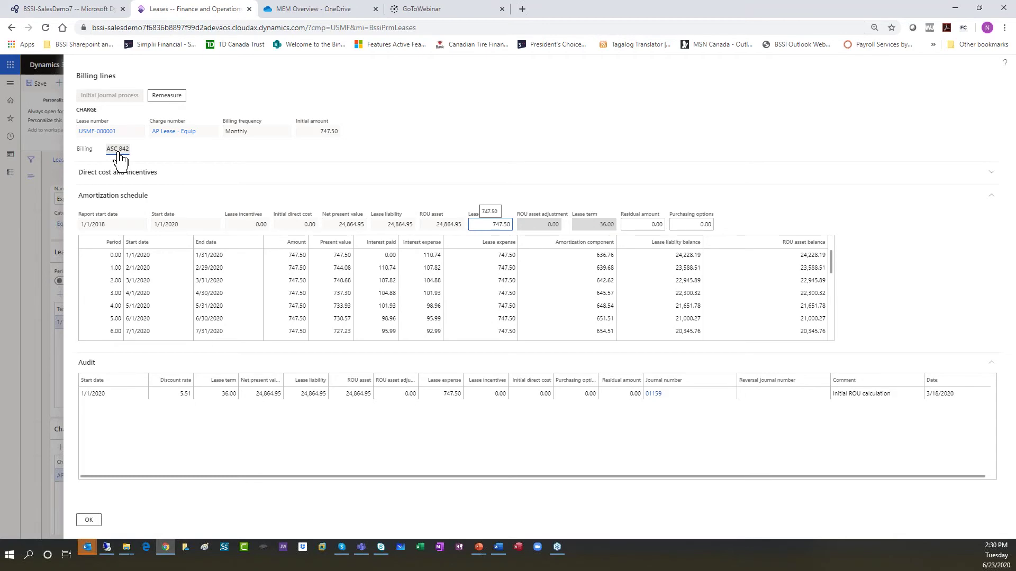
pyautogui.click(98, 174)
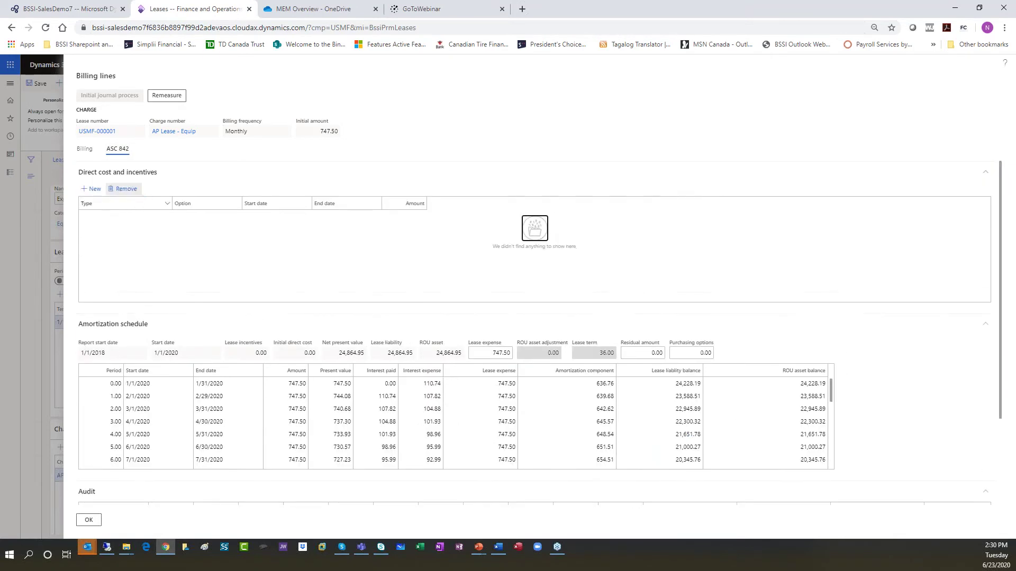
pyautogui.click(111, 175)
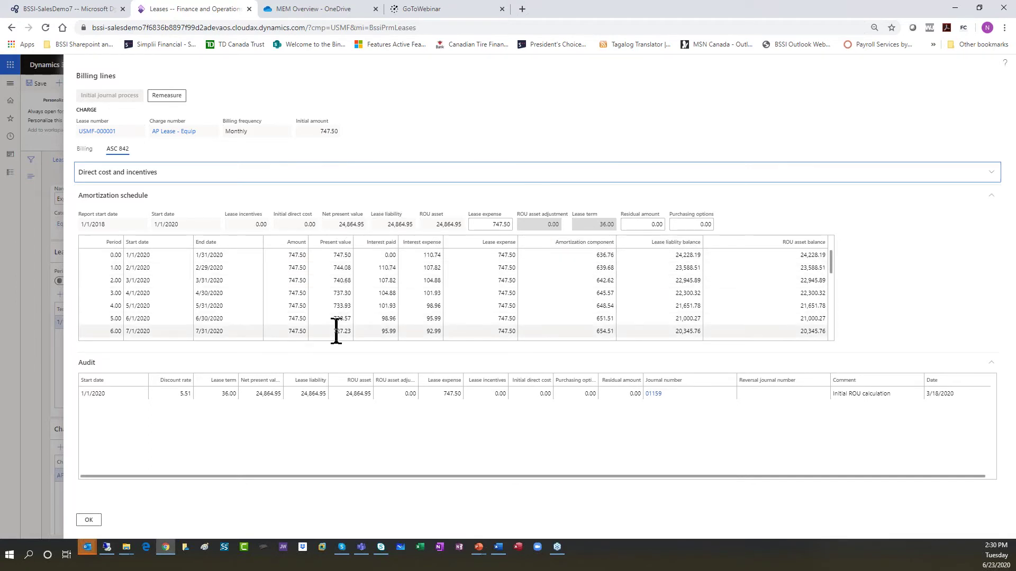
pyautogui.click(285, 255)
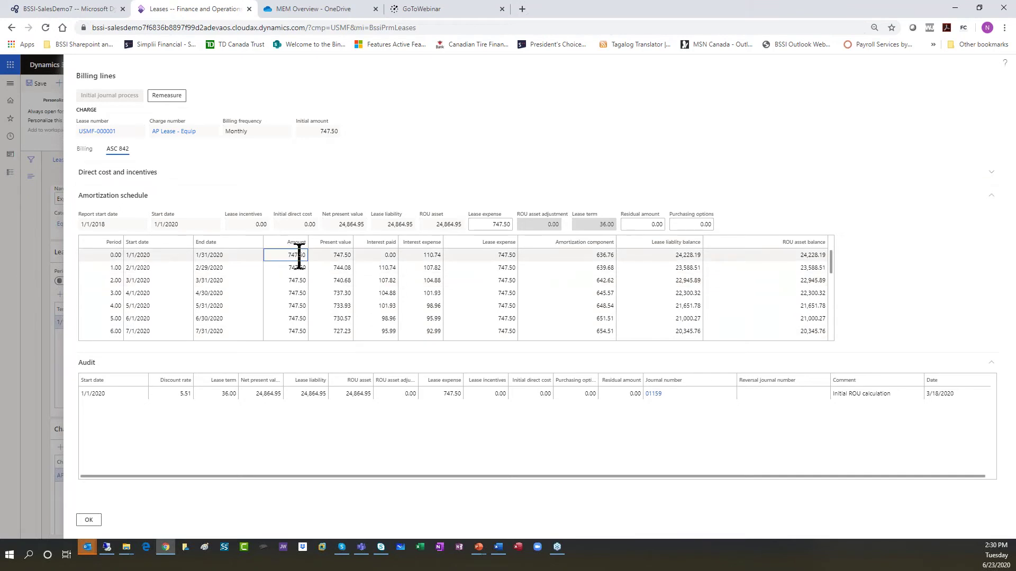
pyautogui.click(275, 258)
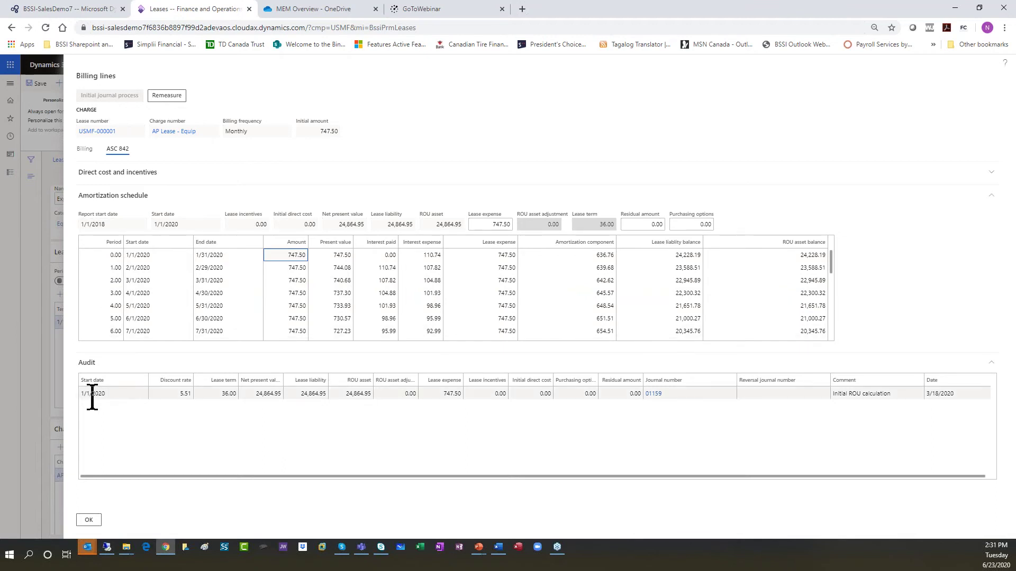
# View the general journal lines of the initial ROU calculation listed in the audit, and return to the charge's billing lines.
pyautogui.click(656, 395)
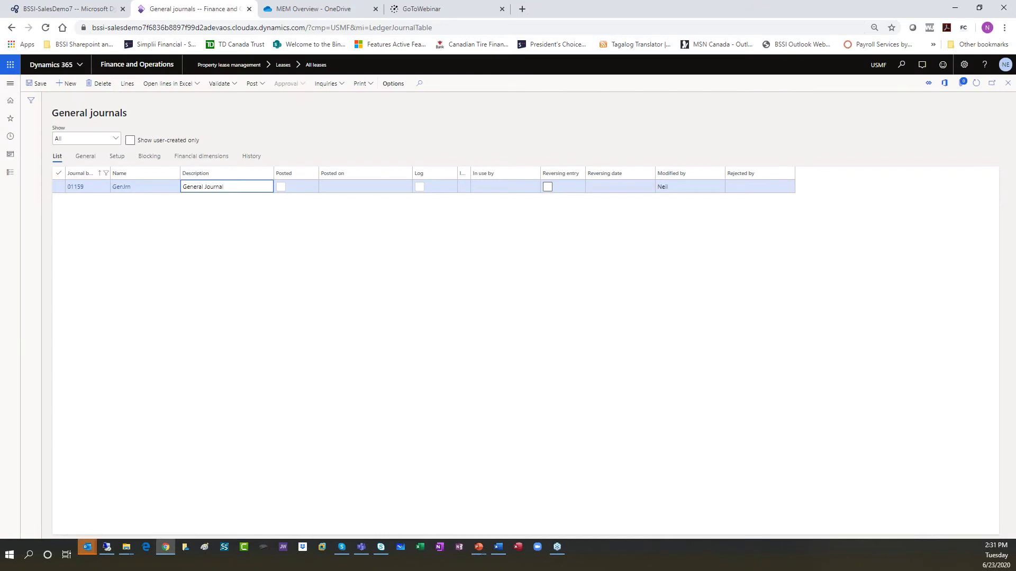
pyautogui.click(127, 83)
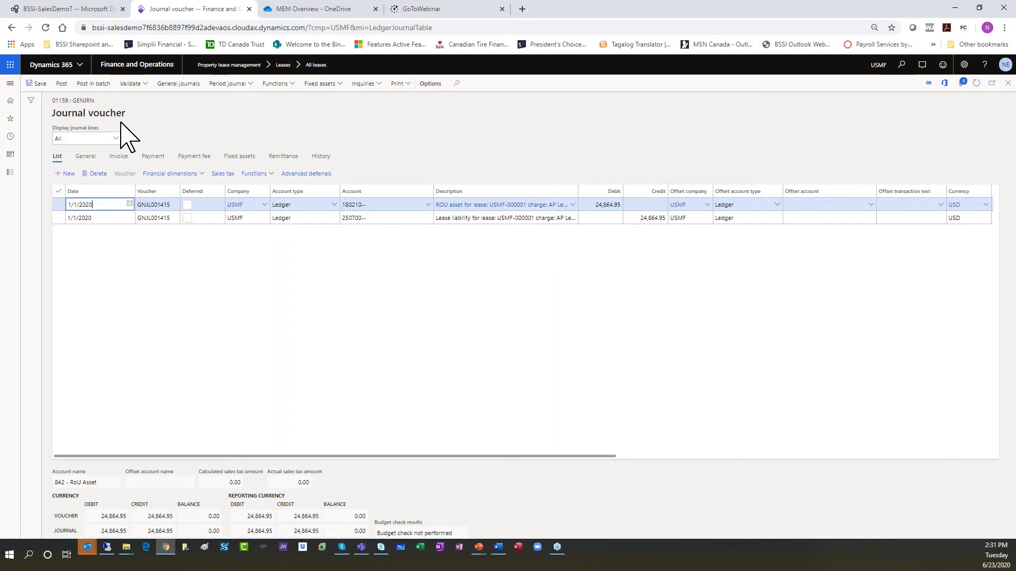
pyautogui.click(12, 27)
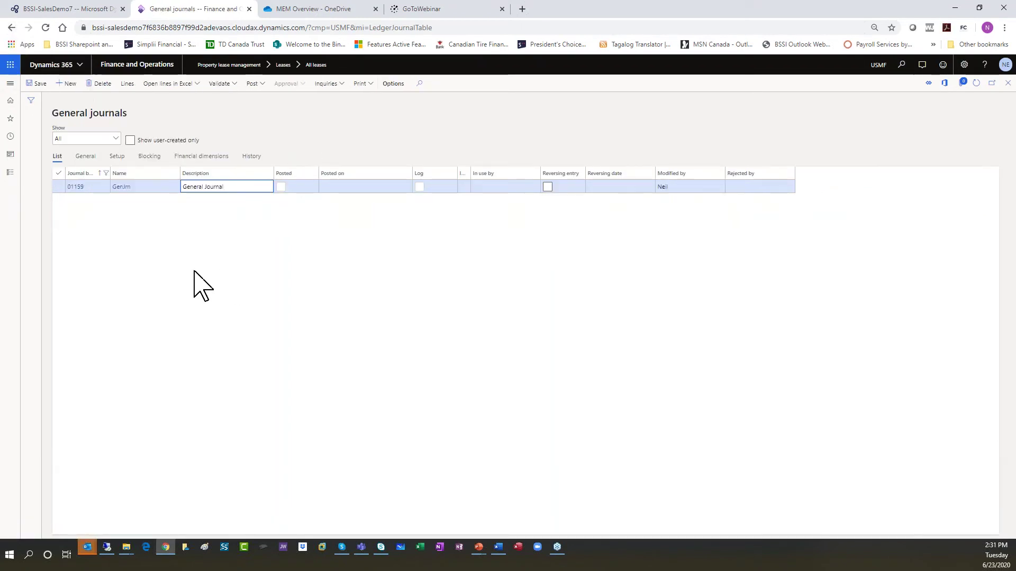
pyautogui.click(12, 28)
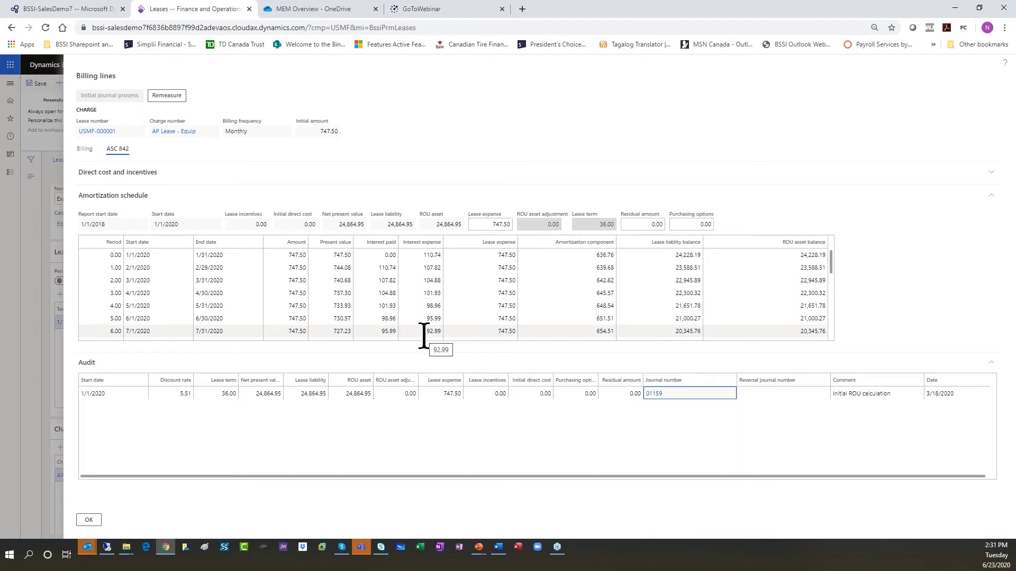
pyautogui.click(654, 394)
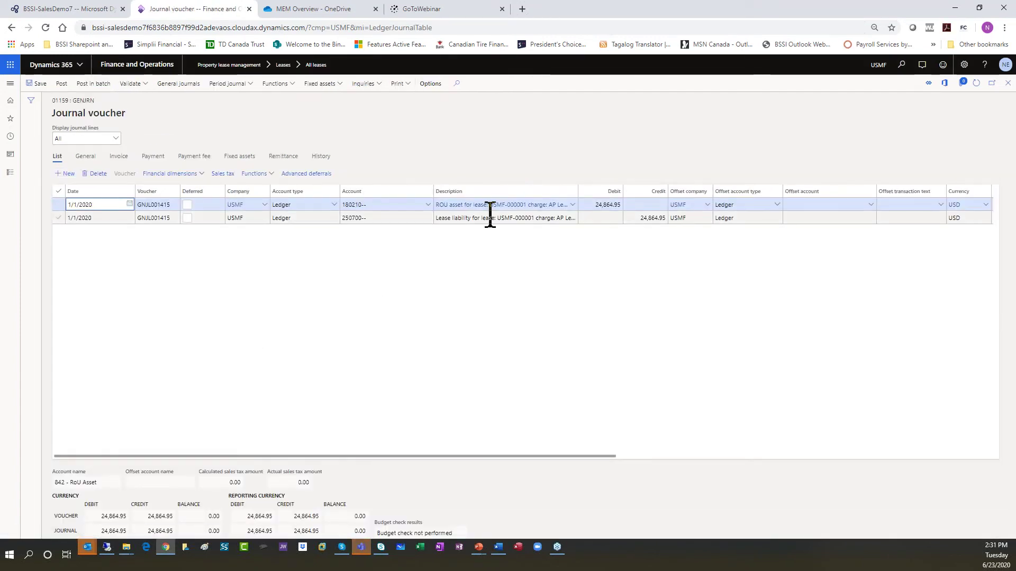
pyautogui.click(11, 27)
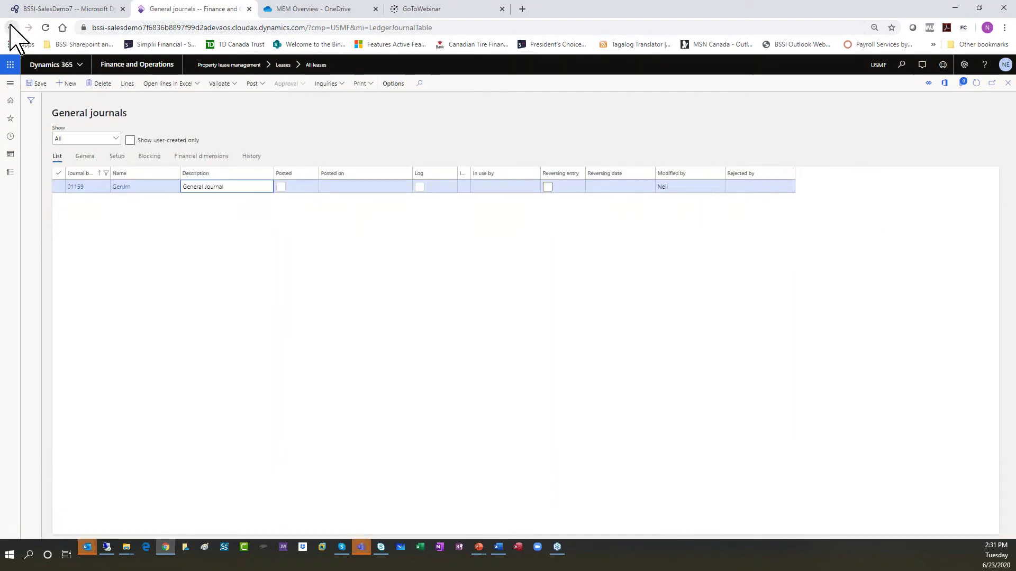
pyautogui.click(11, 27)
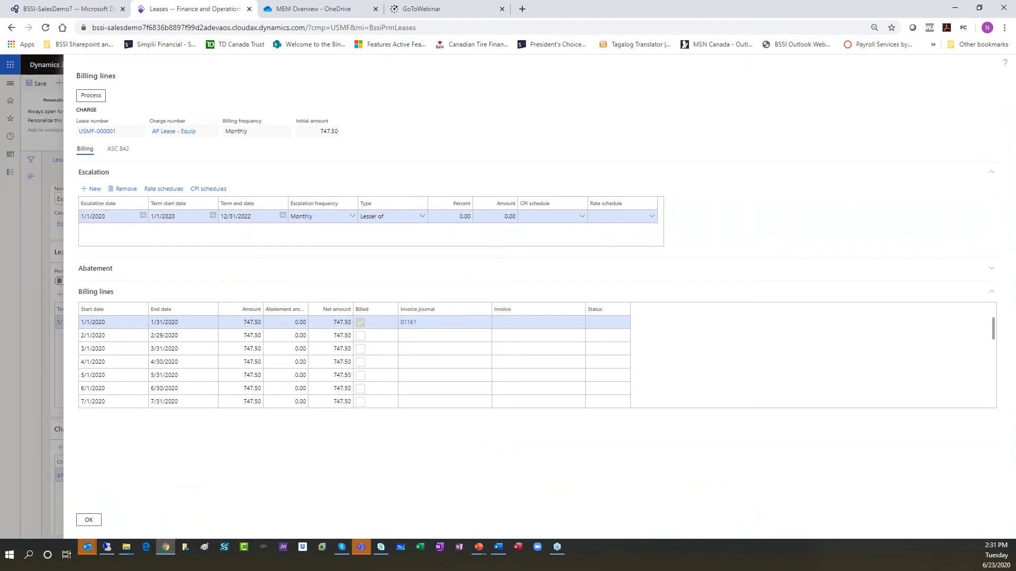
# Examine the vendor invoice journal lines for the January 2020 billing line, and return to the lease.
pyautogui.click(411, 324)
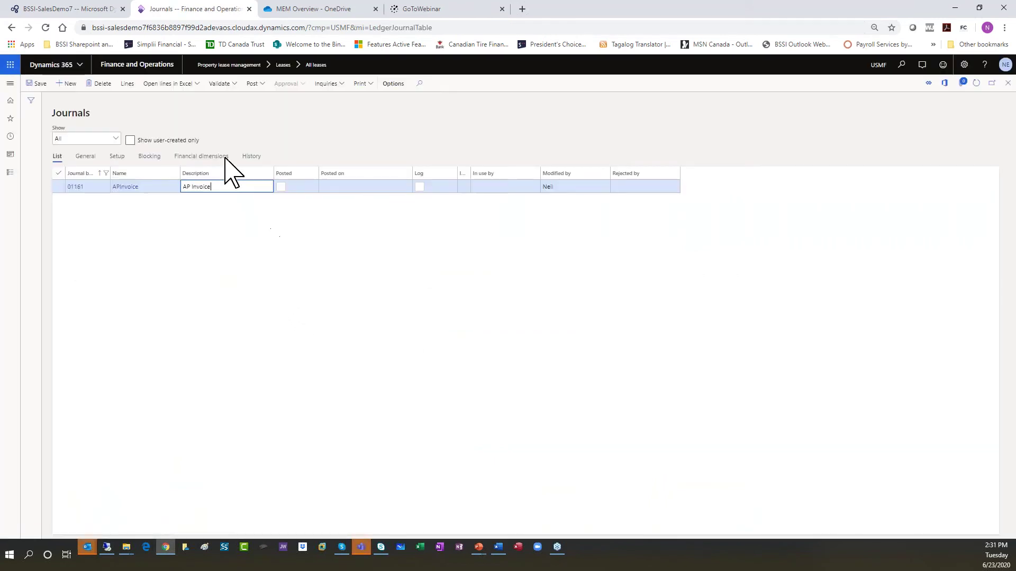
pyautogui.click(125, 85)
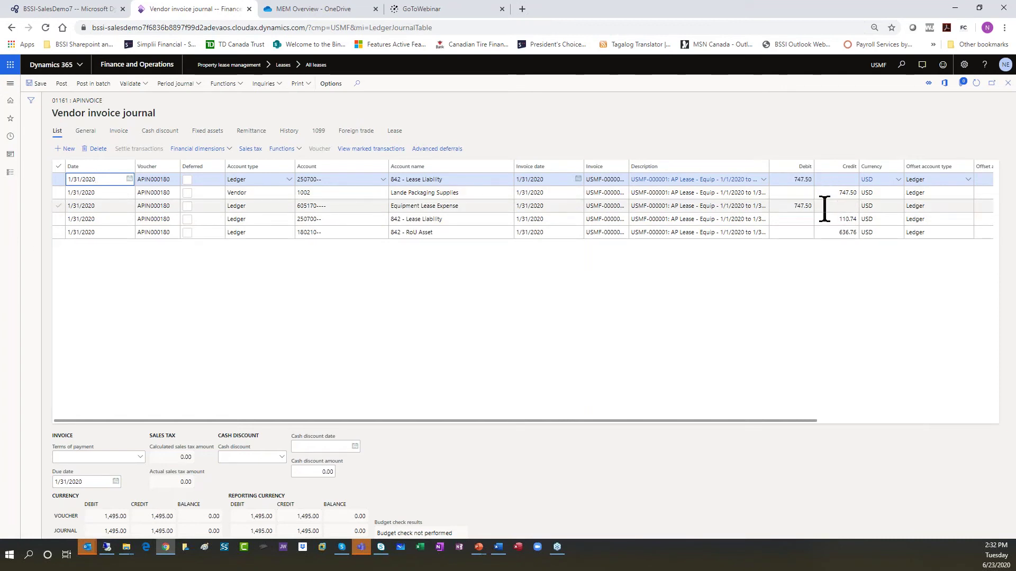
pyautogui.click(824, 233)
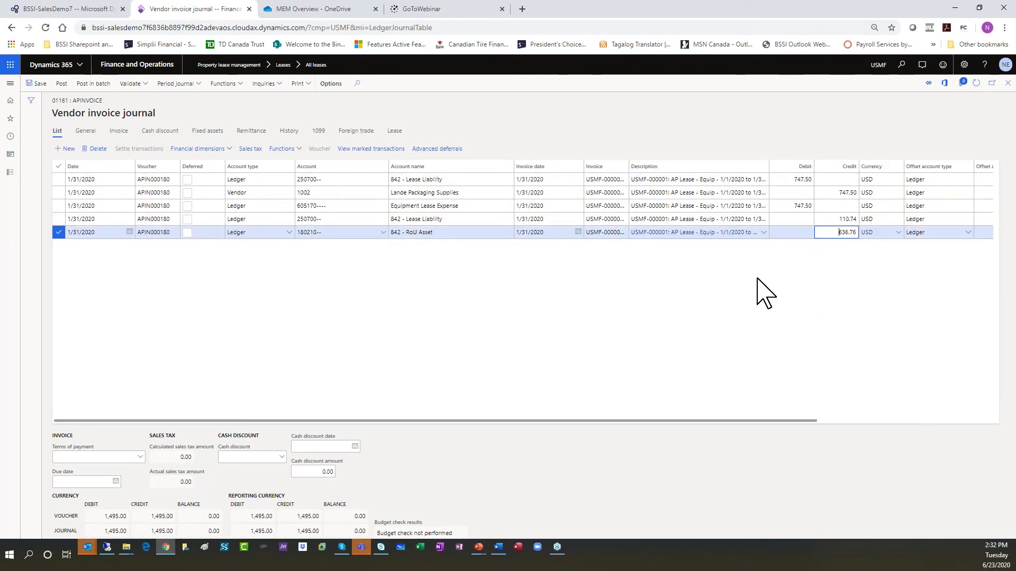
pyautogui.click(11, 27)
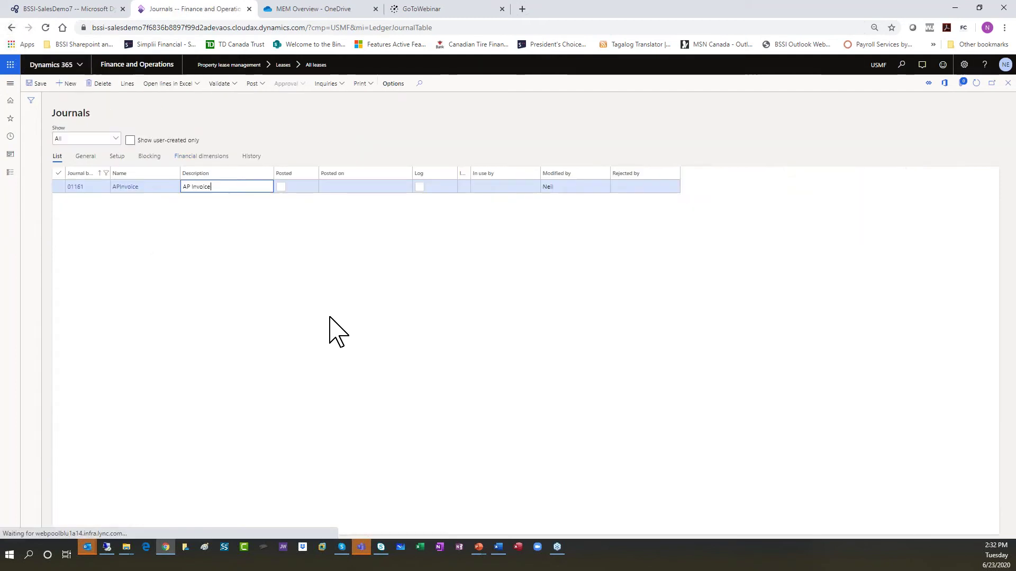
pyautogui.click(11, 28)
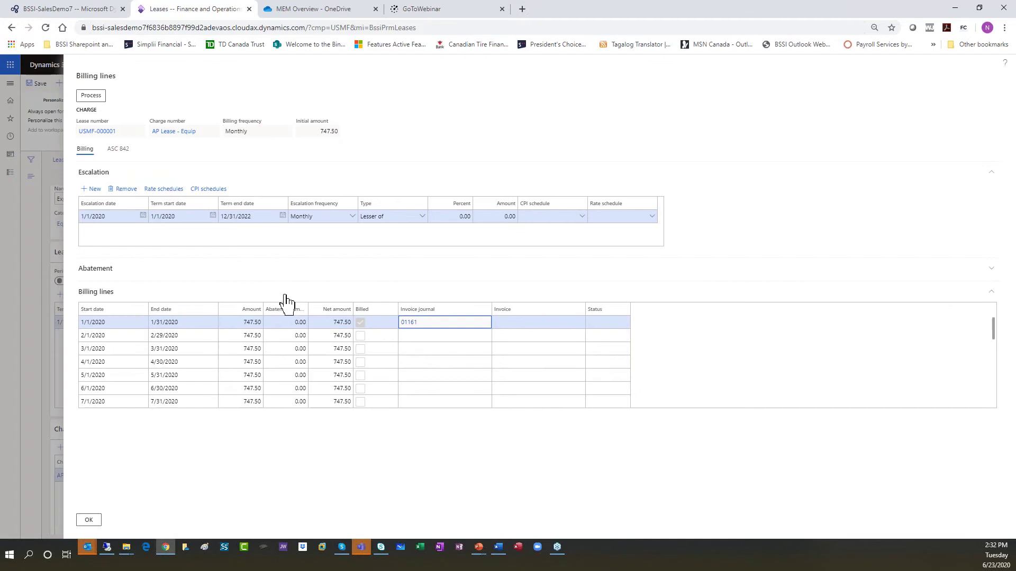
pyautogui.click(11, 28)
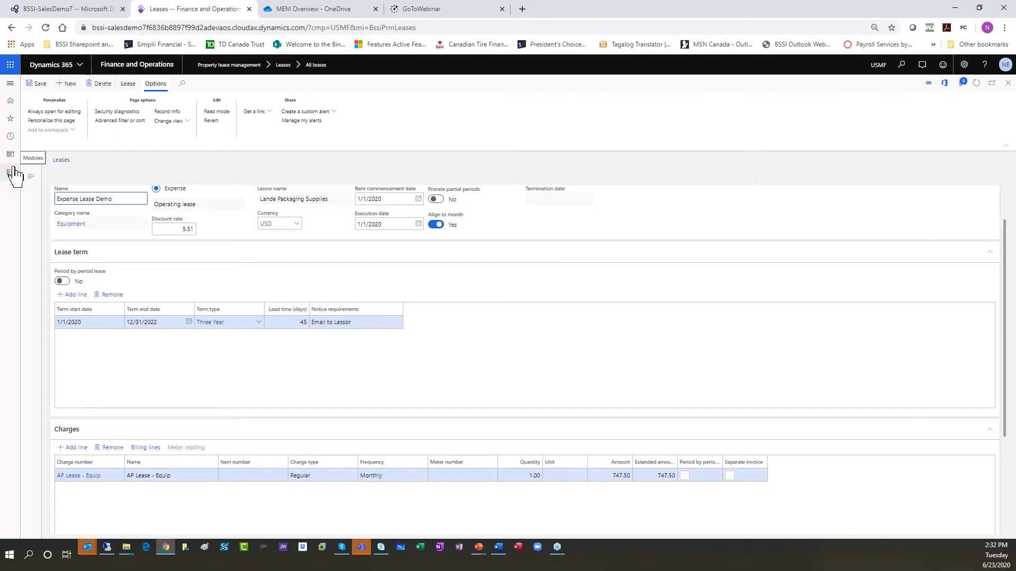
# Open the Expense 2 lease, view its hospital, wing and AP Rent charge sections, and collapse the charge details.
pyautogui.click(11, 28)
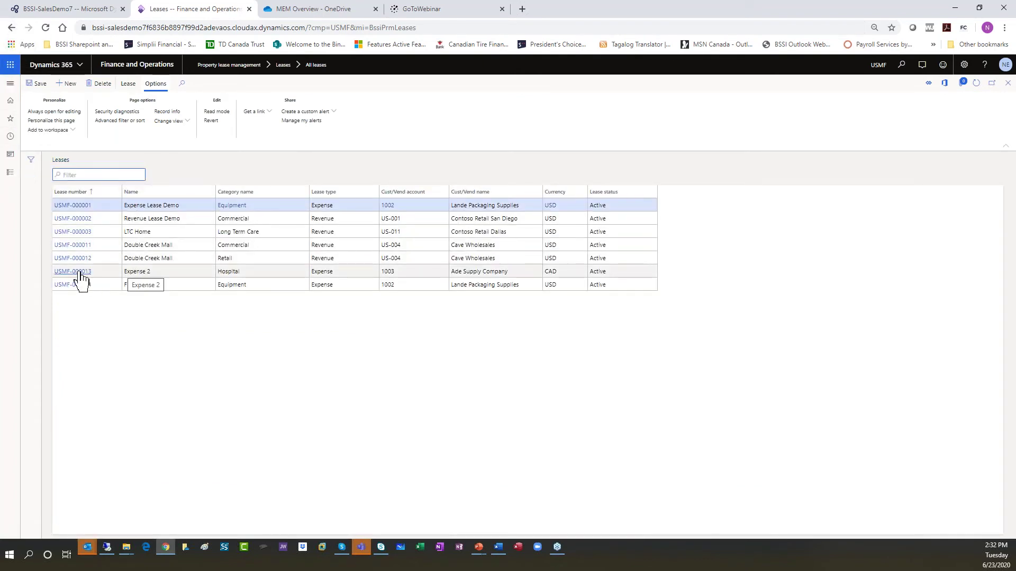
pyautogui.click(79, 272)
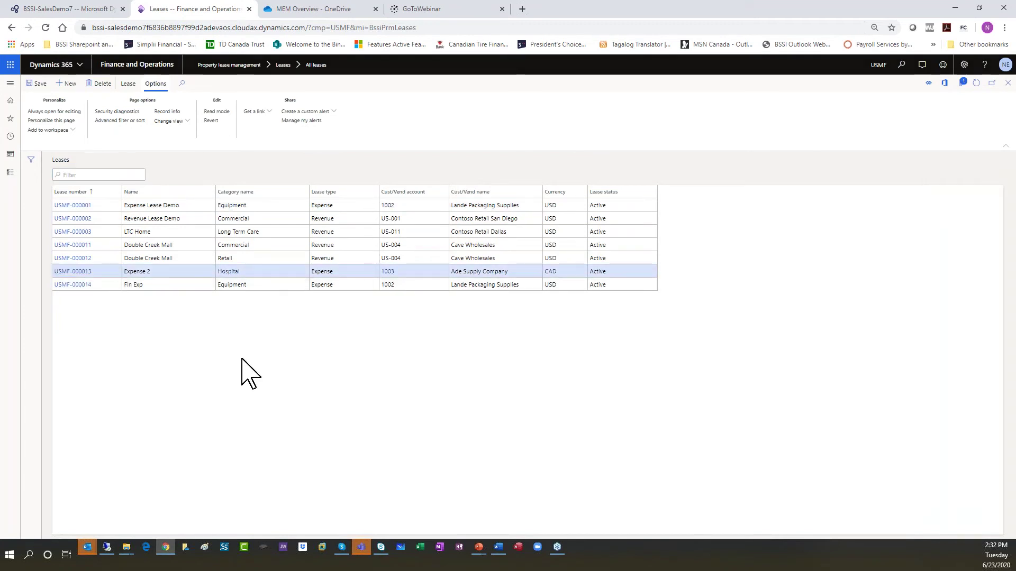
pyautogui.scroll(-3, 248, 373)
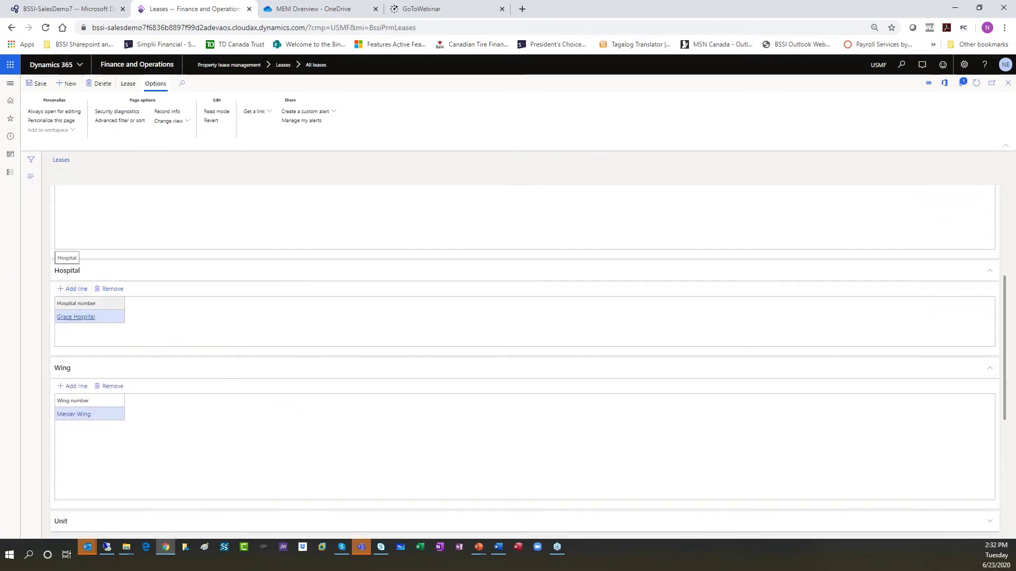
pyautogui.scroll(-3, 136, 424)
pyautogui.scroll(-2, 100, 389)
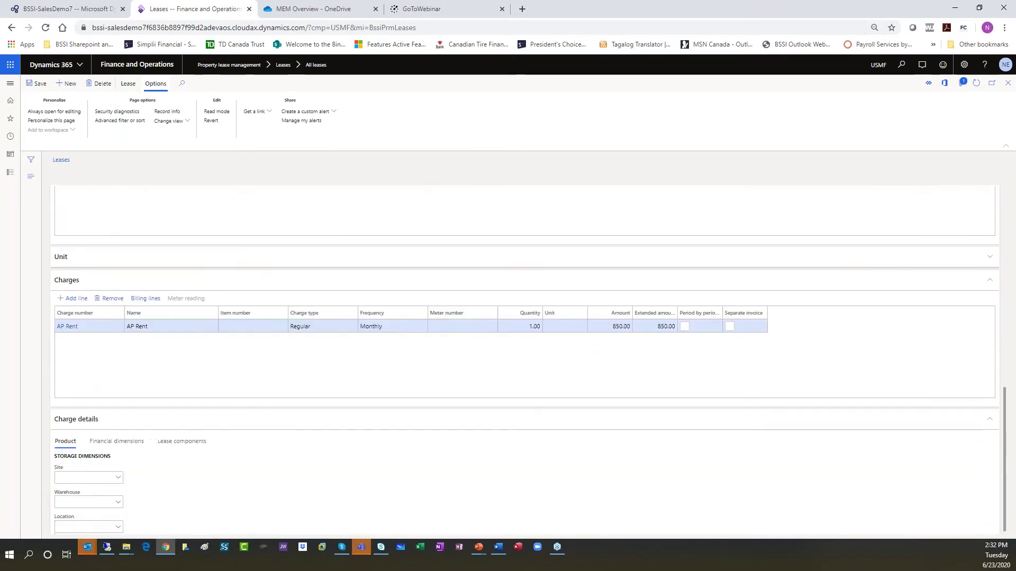
pyautogui.click(79, 419)
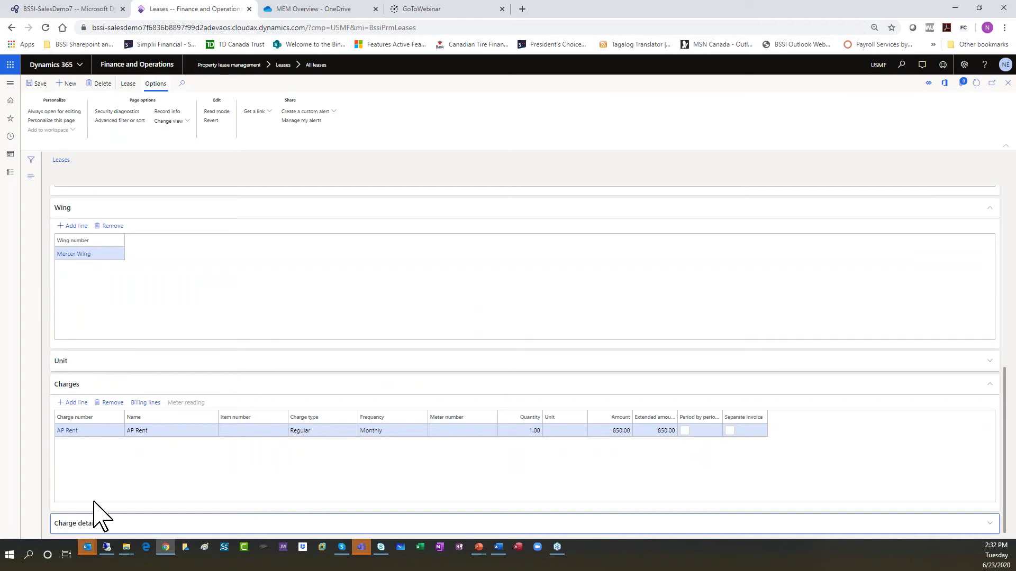
# Collapse the charges, expand the charge details, and review the lease term, hospital and wing sections of the lease.
pyautogui.click(69, 390)
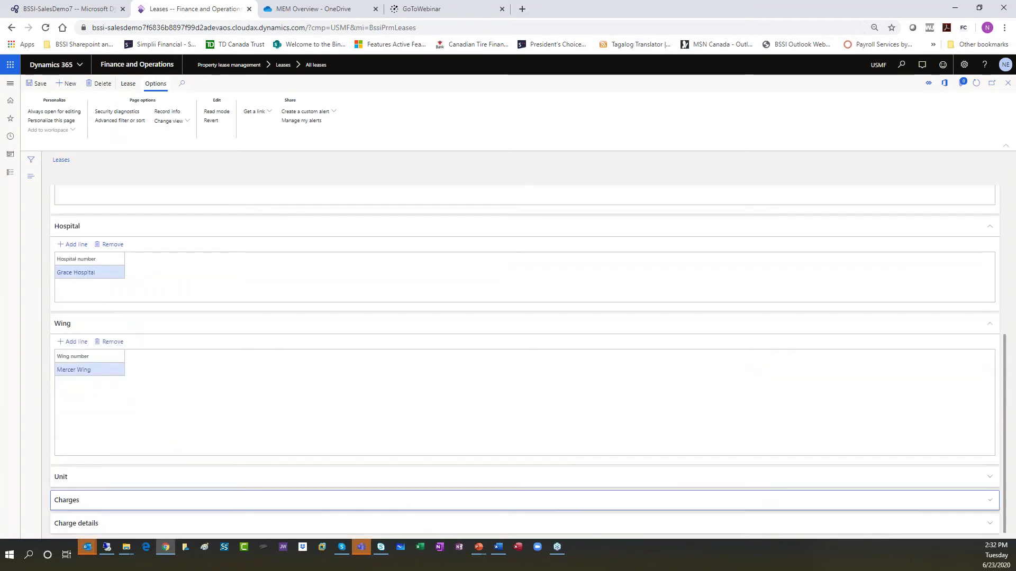
pyautogui.click(80, 525)
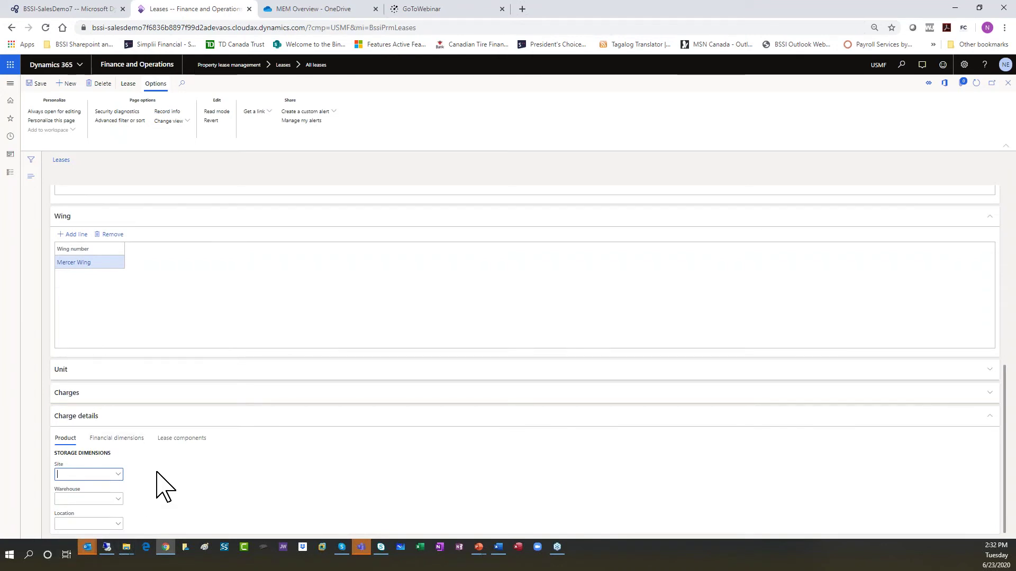
pyautogui.scroll(4, 158, 487)
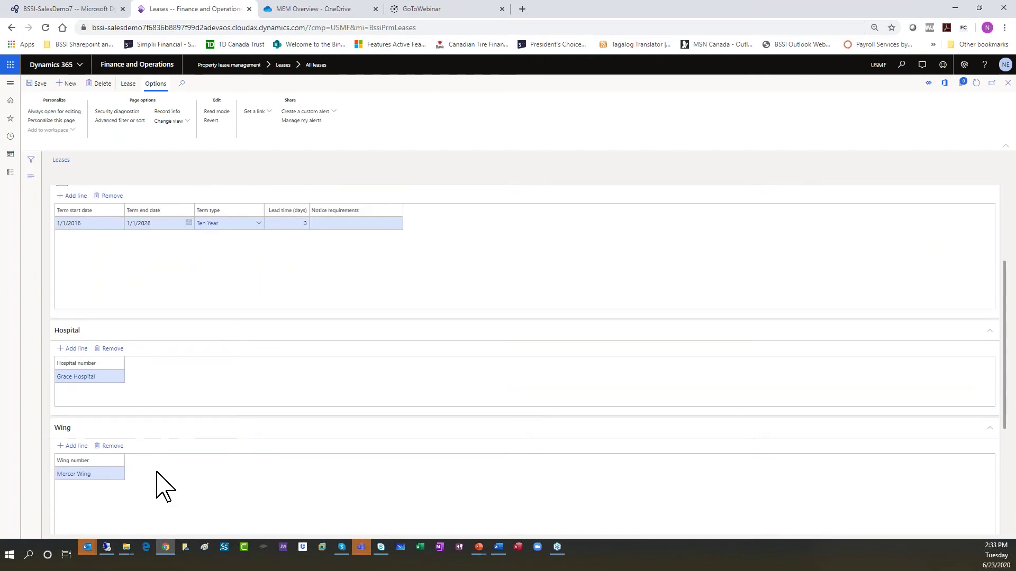
pyautogui.scroll(1, 157, 473)
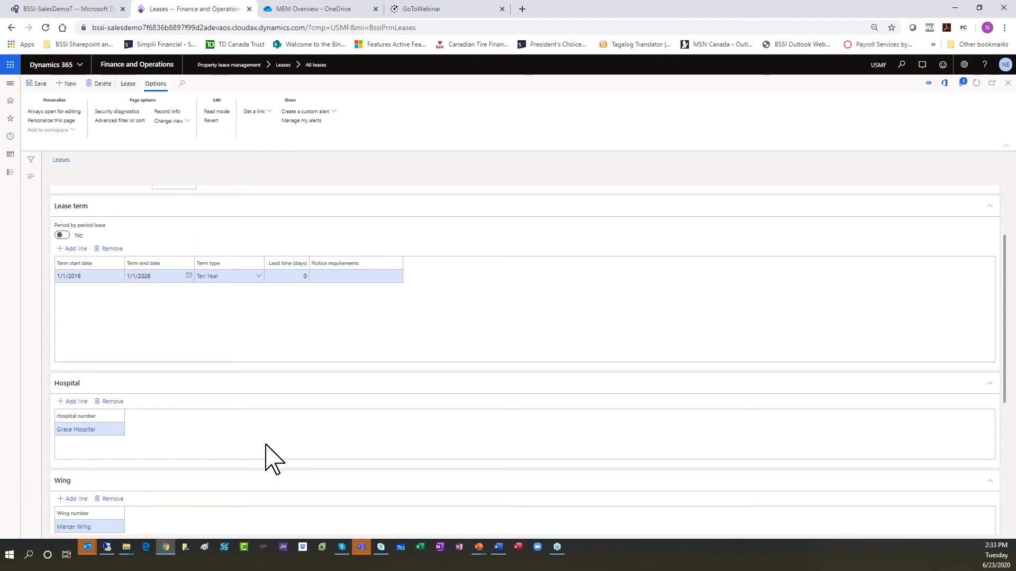
pyautogui.scroll(-5, 266, 446)
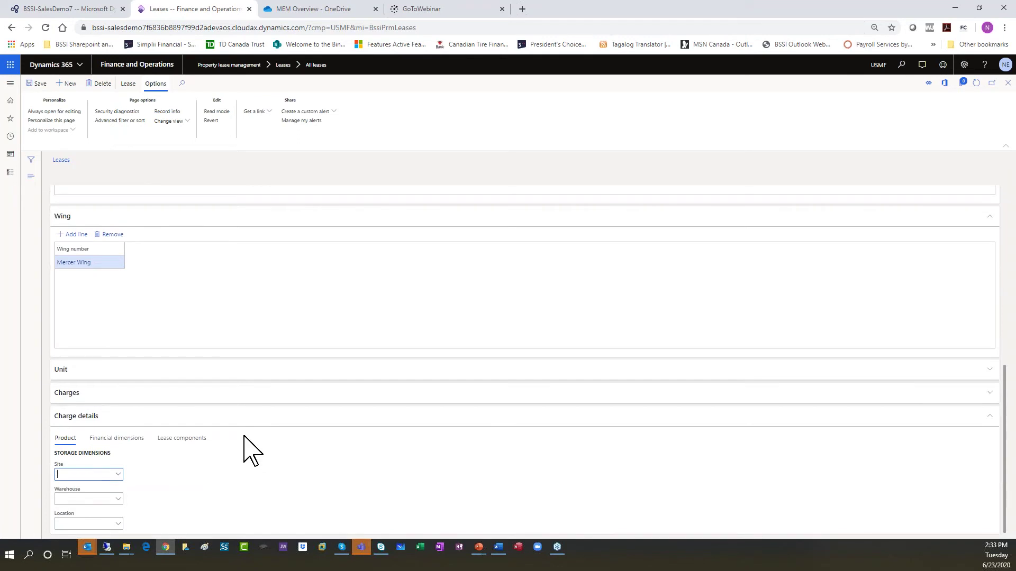
# Open the billing lines of the AP Rent charge and review the billing amounts from 2016 through 2019.
pyautogui.click(75, 396)
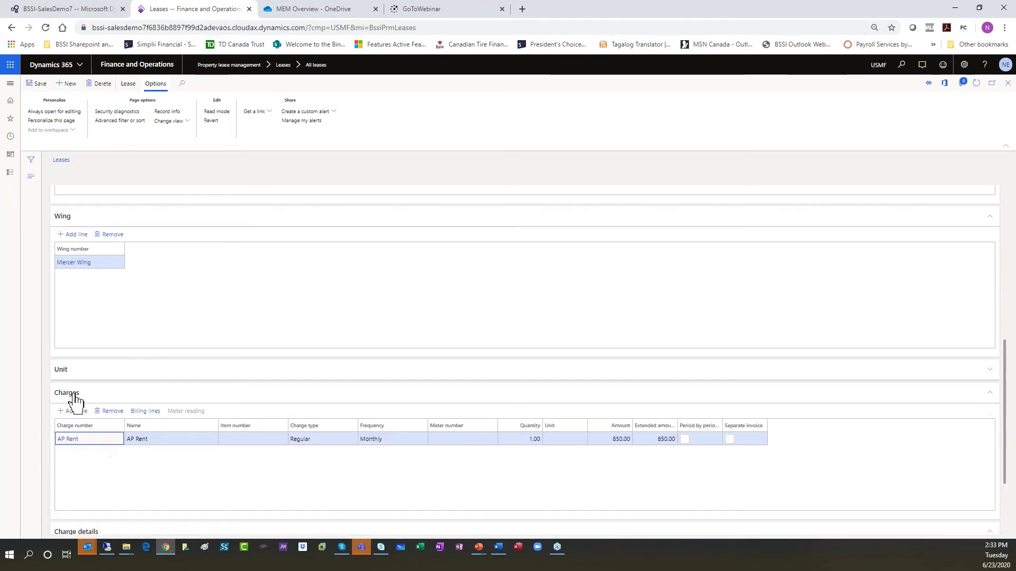
pyautogui.click(144, 411)
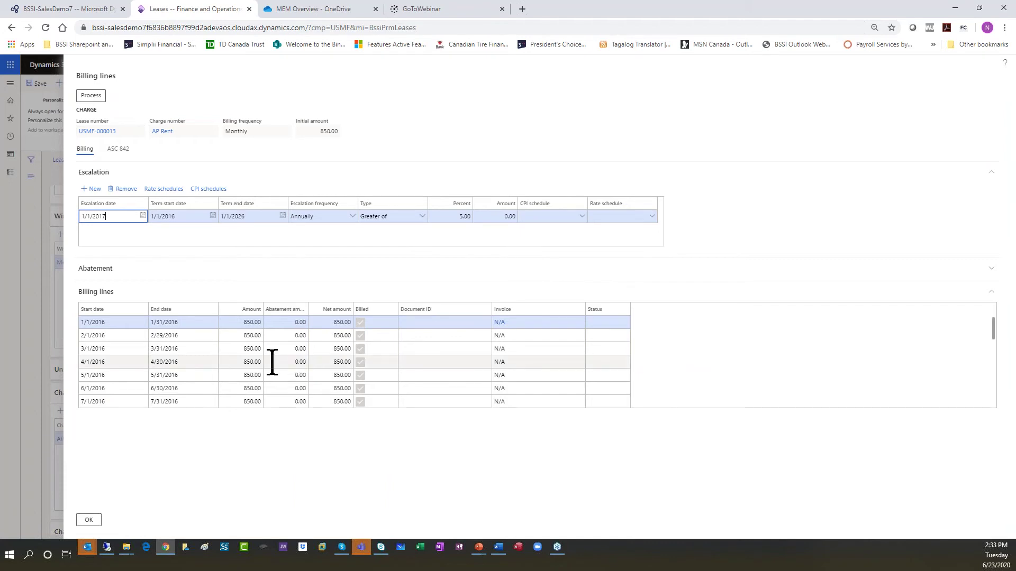
pyautogui.scroll(-2, 254, 364)
pyautogui.scroll(-6, 254, 364)
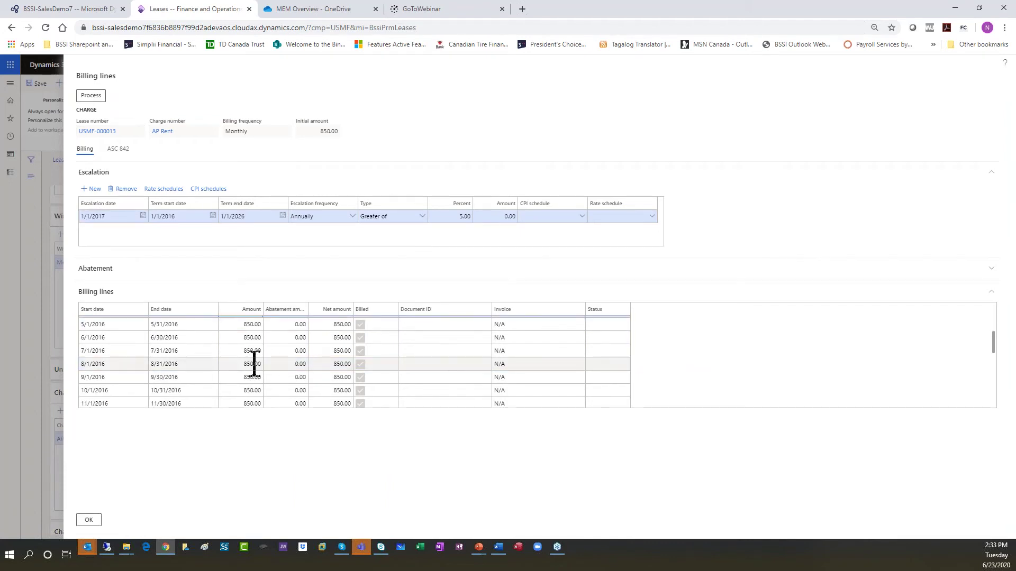
pyautogui.scroll(-12, 254, 364)
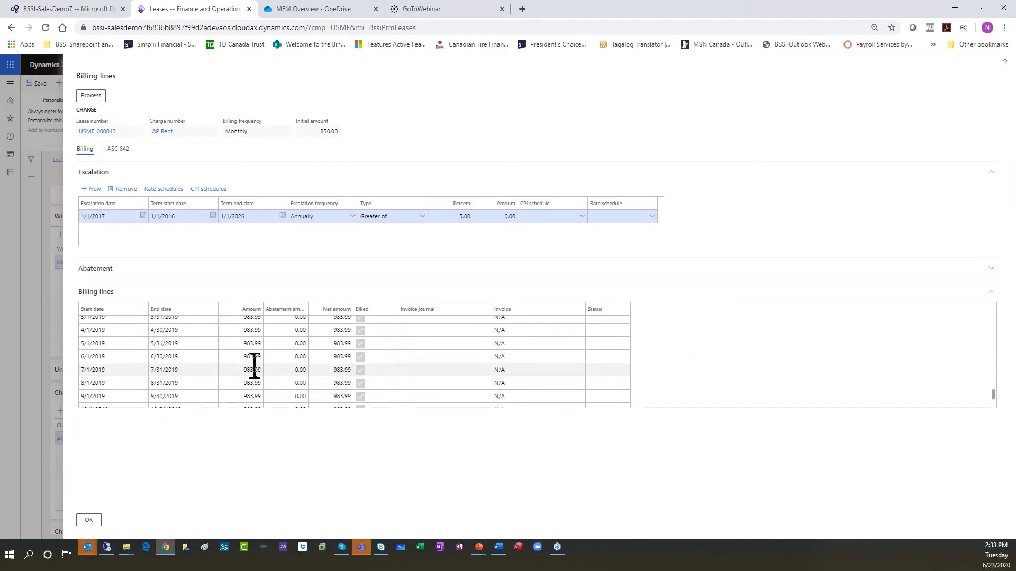
# View the charge's ASC 842 details and compare the amount and lease expense of the January 2018 period.
pyautogui.click(119, 150)
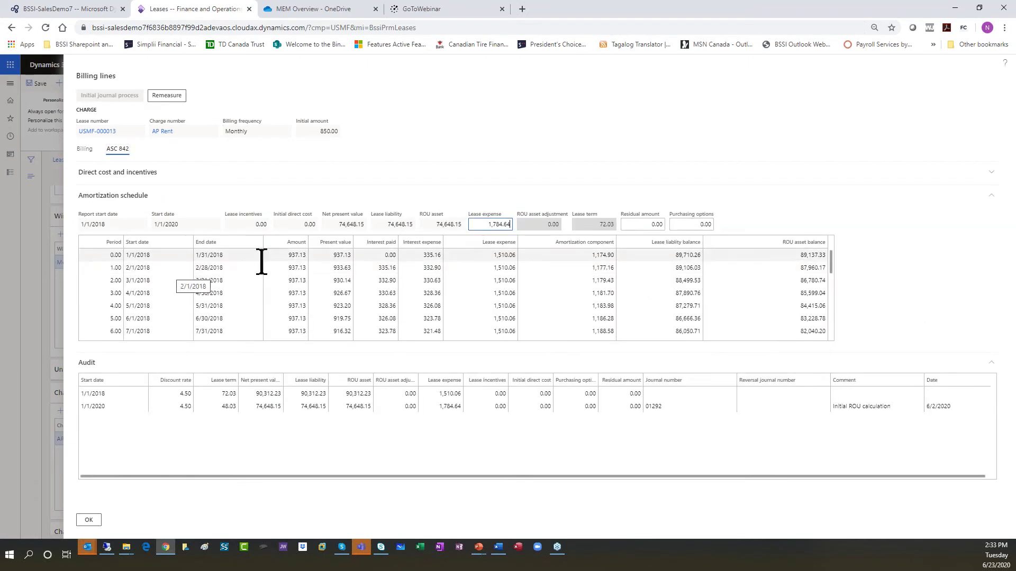
pyautogui.click(291, 255)
pyautogui.moveTo(291, 255); pyautogui.dragTo(307, 255)
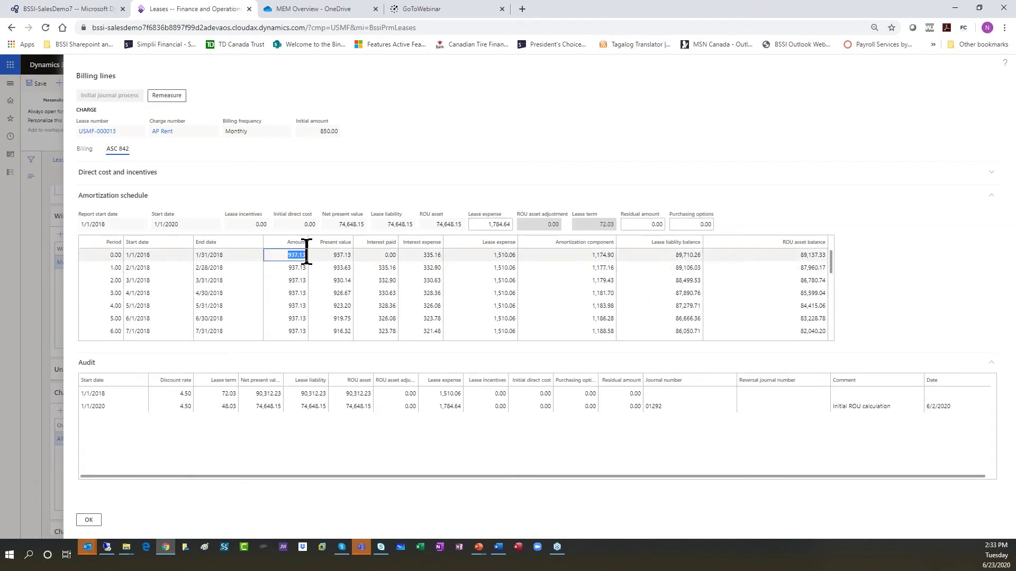
pyautogui.click(495, 255)
pyautogui.moveTo(494, 256); pyautogui.dragTo(517, 255)
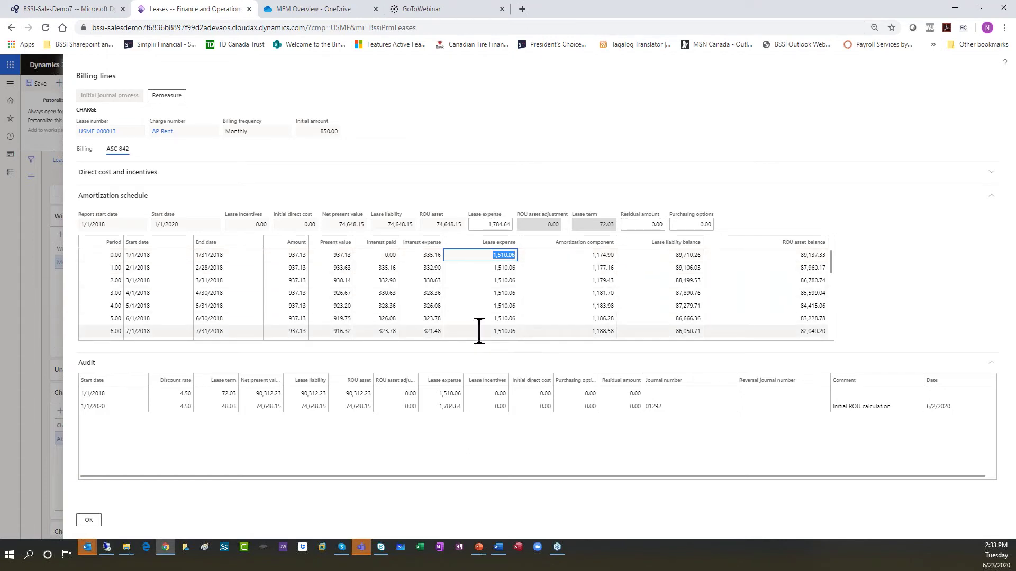
# Review the amortization schedule through its final 2026 period and return to its first period.
pyautogui.scroll(-8, 296, 283)
pyautogui.scroll(-14, 296, 286)
pyautogui.scroll(-8, 297, 286)
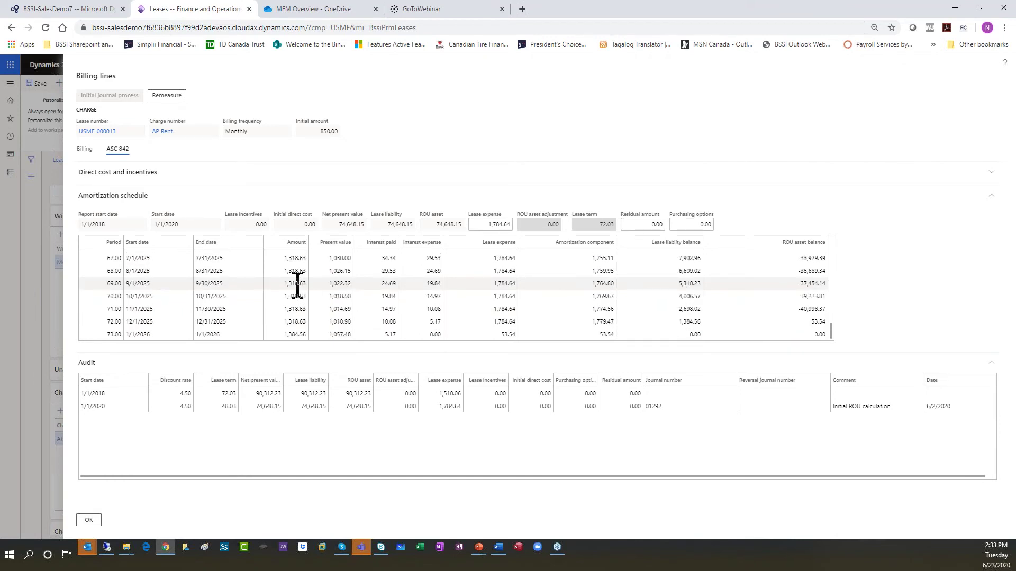
pyautogui.scroll(17, 297, 289)
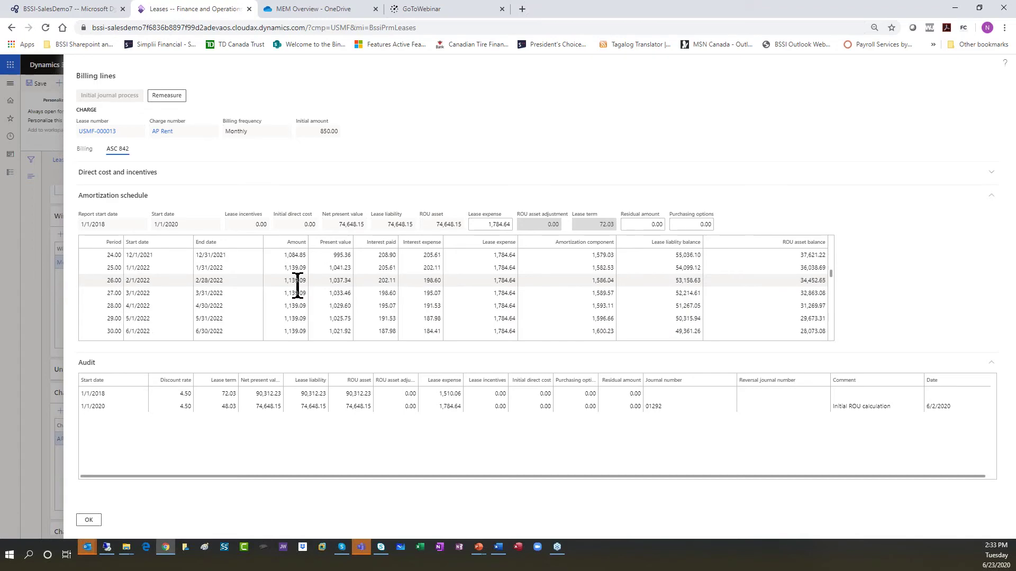
pyautogui.scroll(-4, 297, 286)
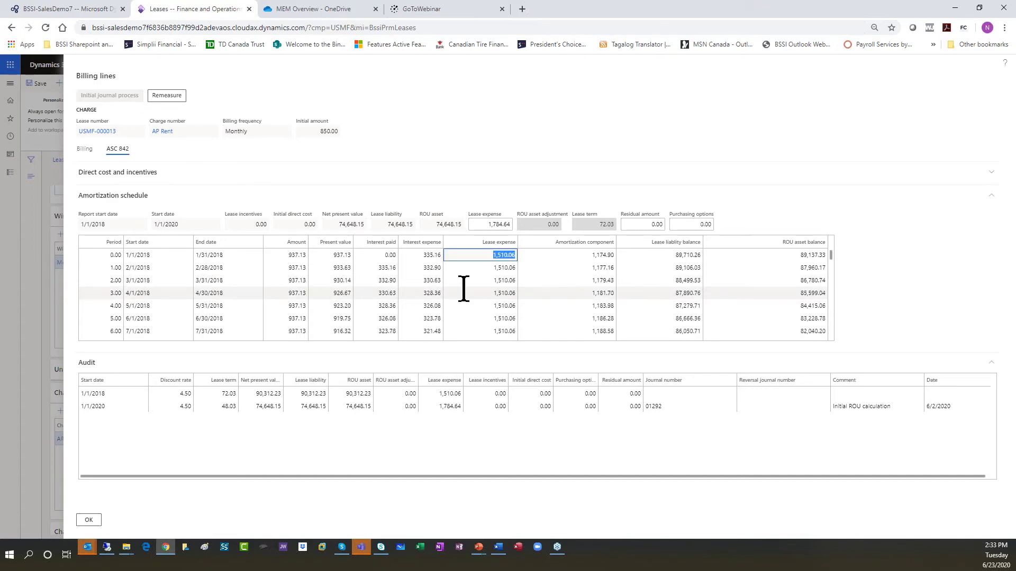
pyautogui.scroll(8, 483, 296)
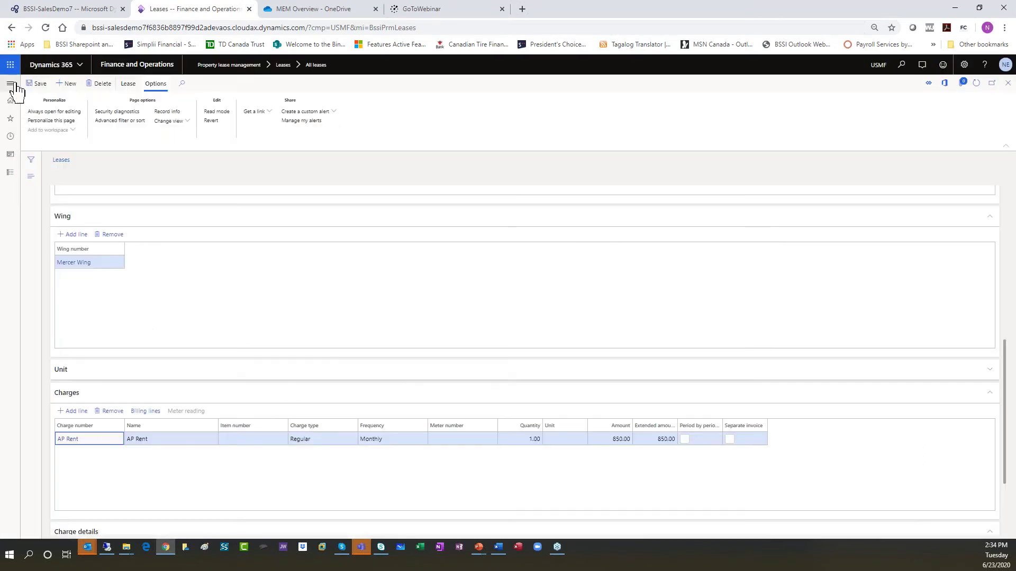
# Return to the leases list, open the Fin Exp lease, and view its lease, term and charge details.
pyautogui.click(11, 29)
pyautogui.click(12, 29)
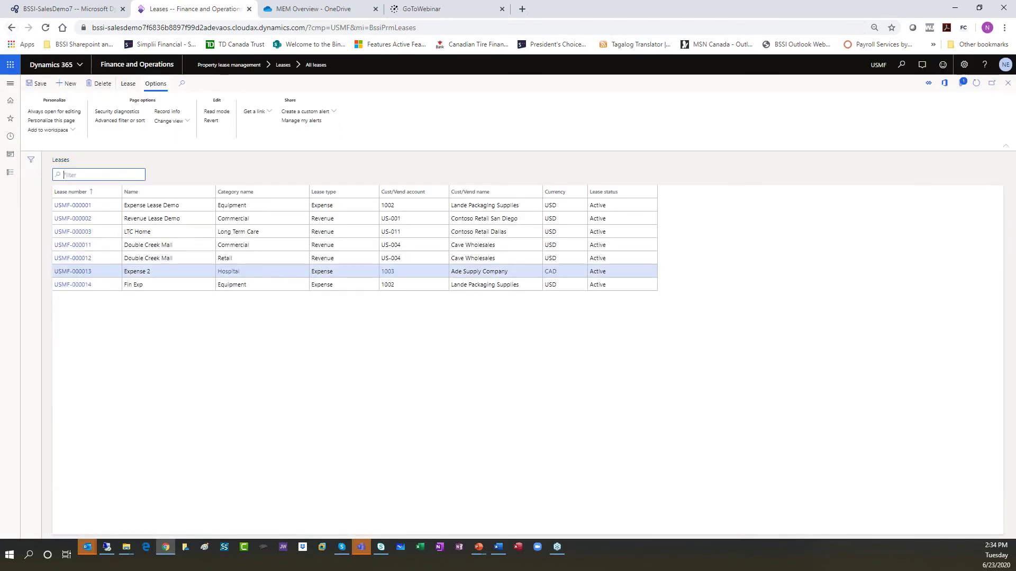
pyautogui.click(80, 287)
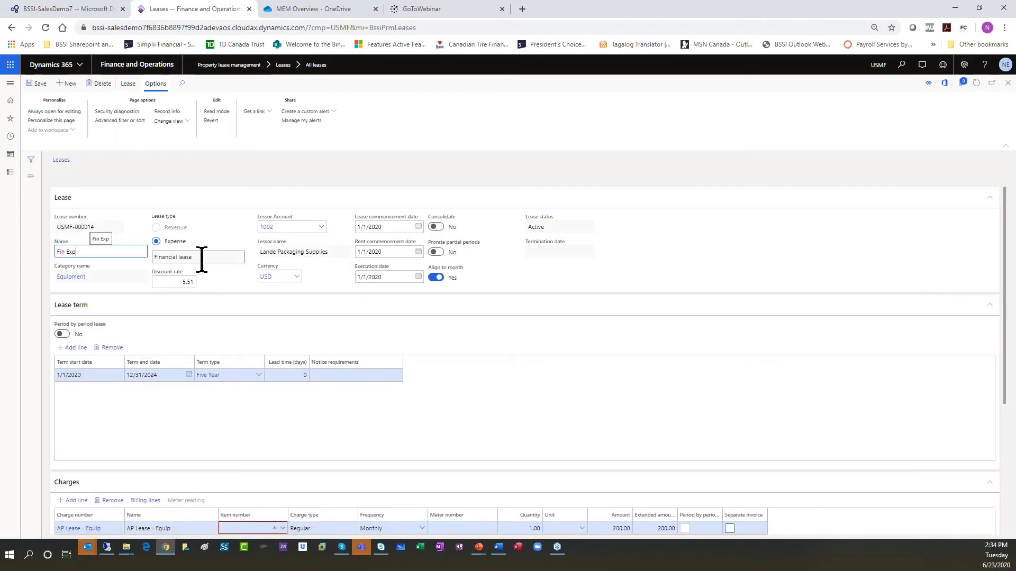
pyautogui.scroll(-4, 245, 430)
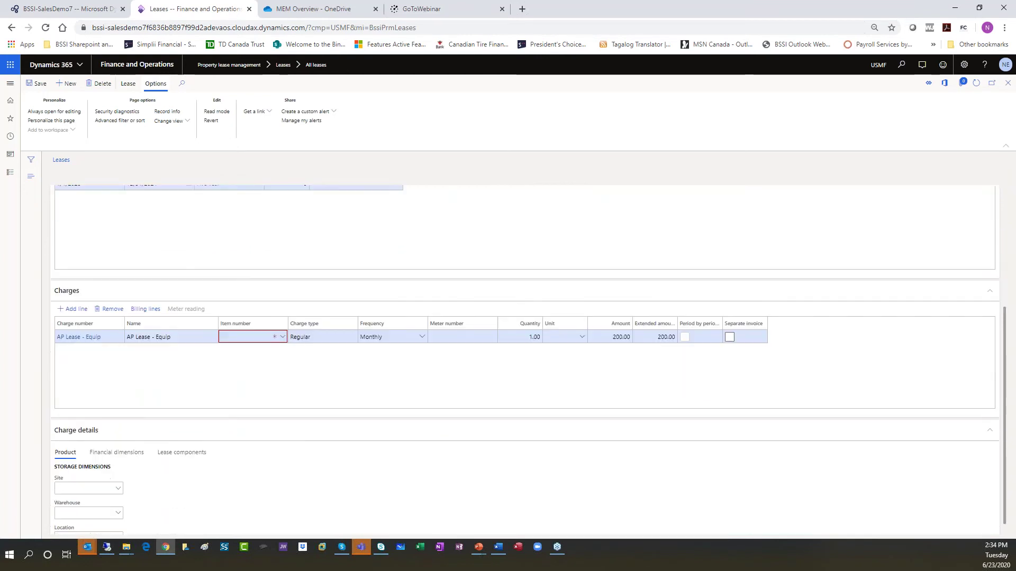
# Collapse the charge details, open the billing lines of the AP Lease - Equip charge, and view its ASC 842 details.
pyautogui.click(85, 419)
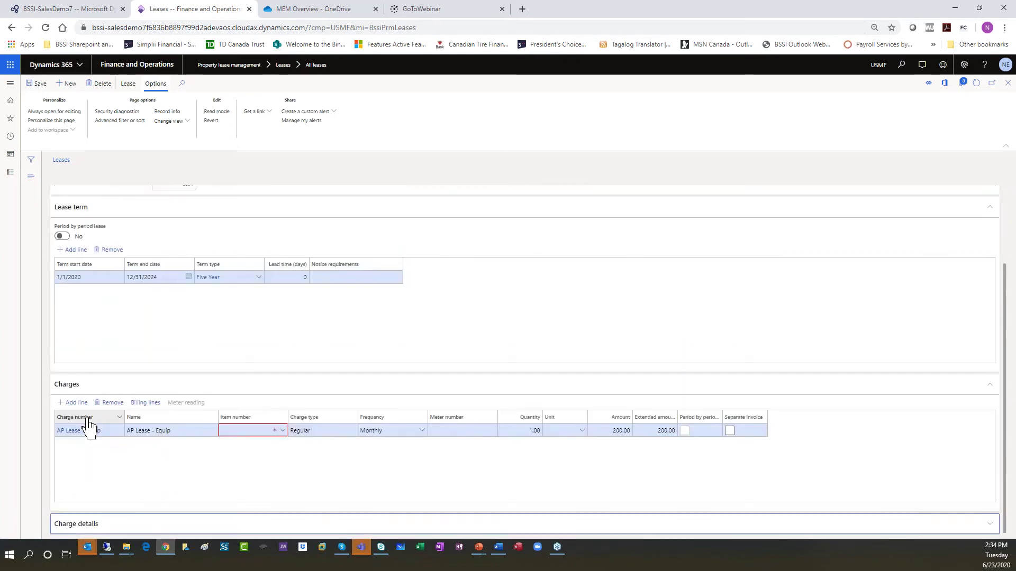
pyautogui.click(146, 402)
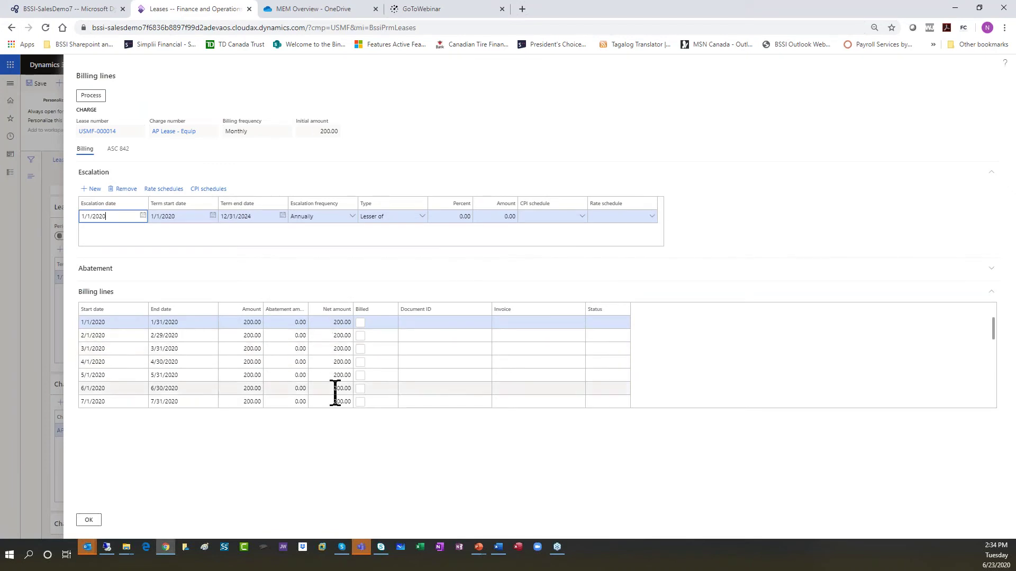
pyautogui.click(117, 151)
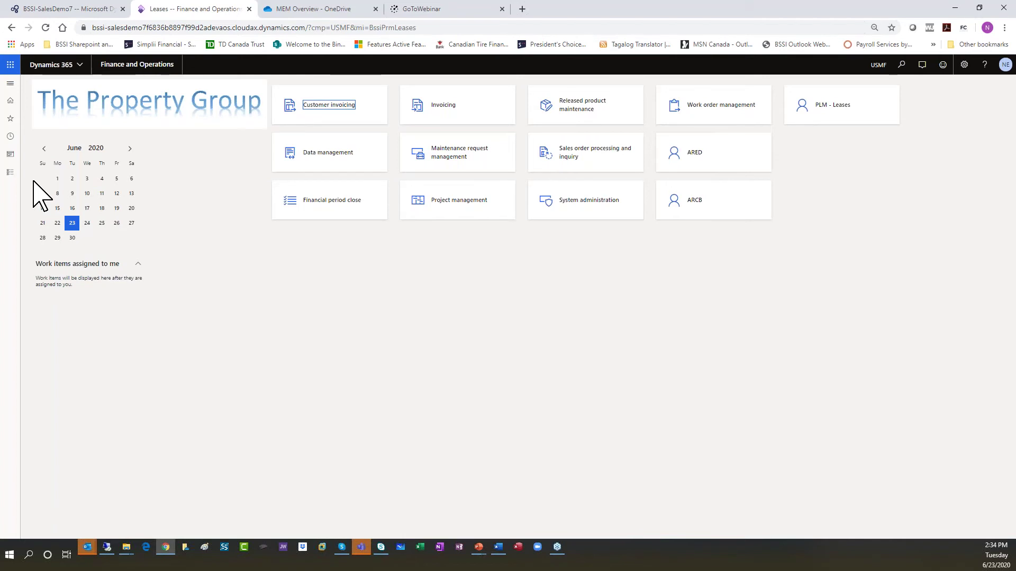
# Open the Invoice creator with expense leases and the APInvoice invoice journal, and set the To date to 2/29/2020.
pyautogui.click(10, 173)
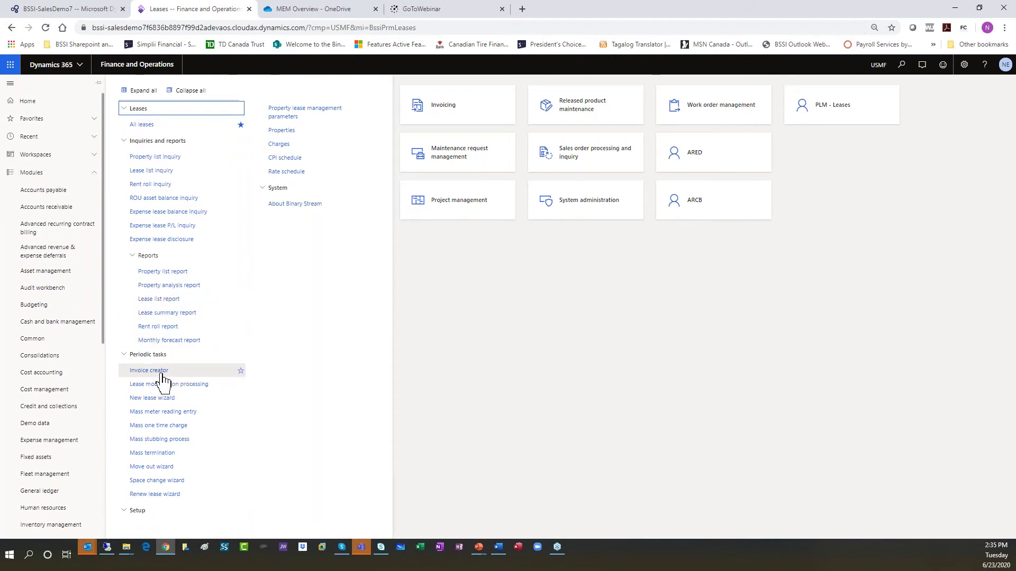
pyautogui.click(135, 373)
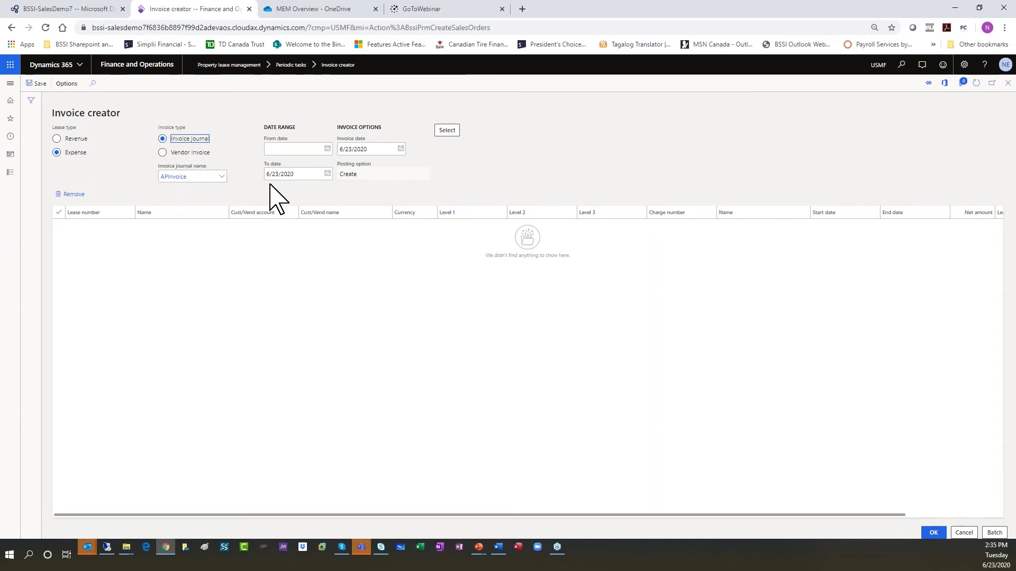
pyautogui.click(327, 174)
pyautogui.click(282, 195)
pyautogui.click(282, 195)
pyautogui.click(282, 196)
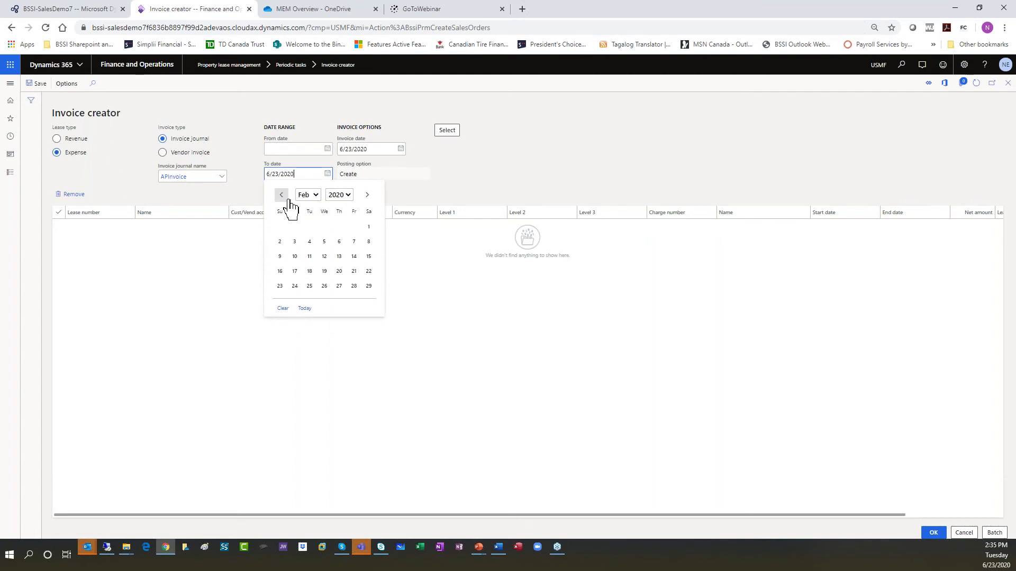
pyautogui.click(369, 286)
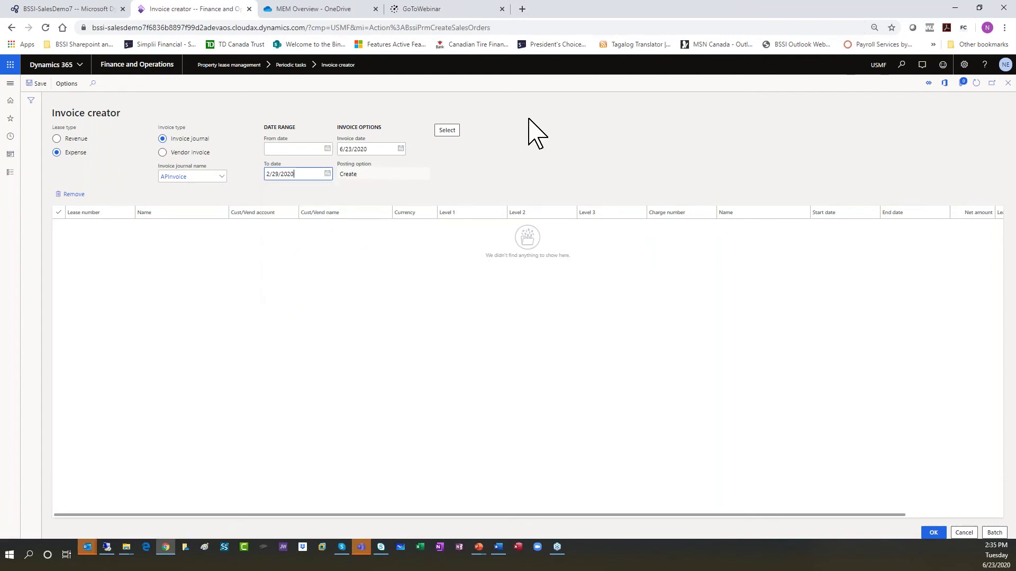
# Set the invoice date to 2/1/2020 in the Invoice creator.
pyautogui.click(400, 149)
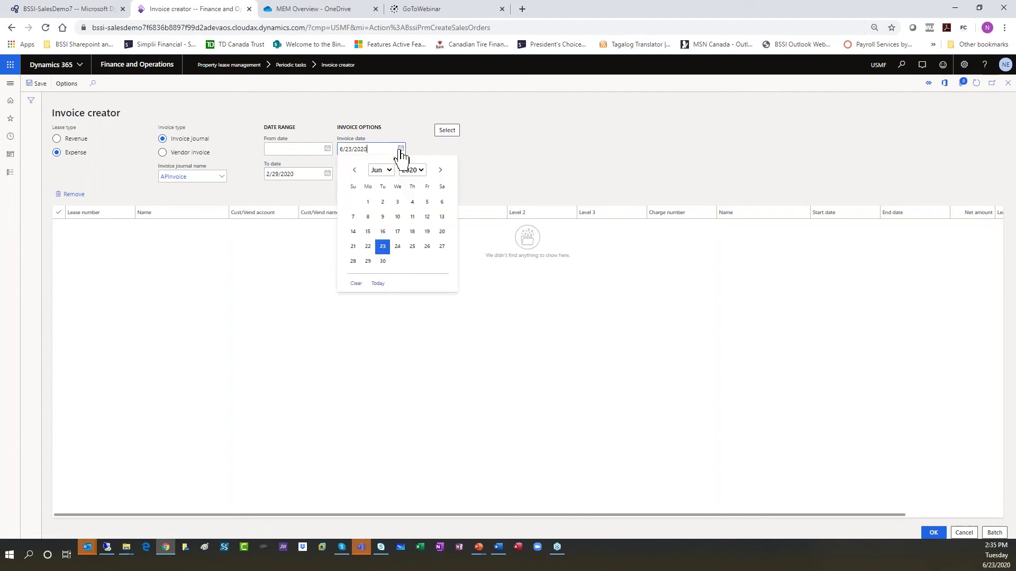
pyautogui.click(355, 170)
pyautogui.click(355, 170)
pyautogui.click(355, 170)
pyautogui.click(355, 169)
pyautogui.click(442, 202)
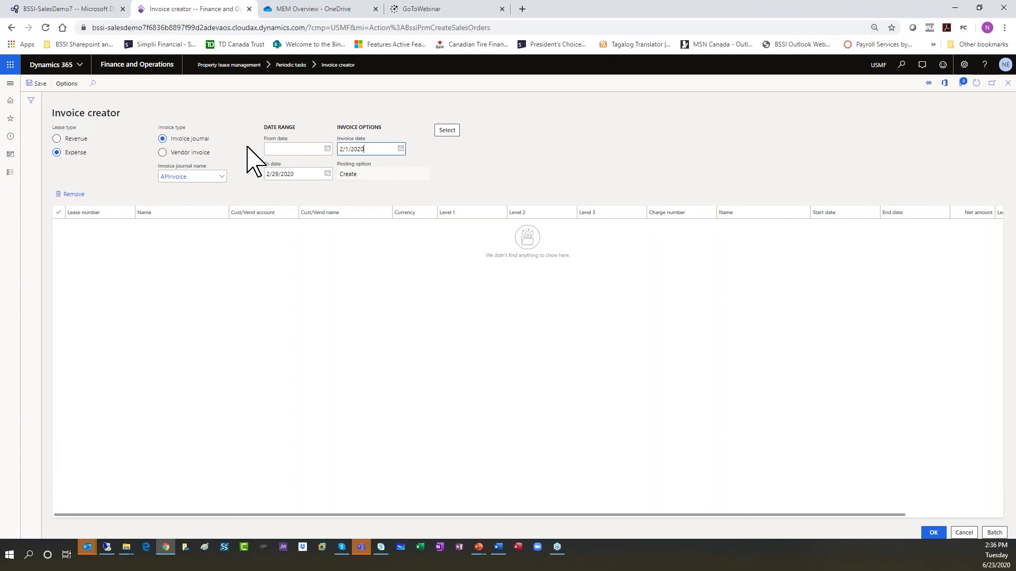
# Retrieve the expense lease lines due for invoicing with the previously used query, and cancel the invoice creation.
pyautogui.click(447, 132)
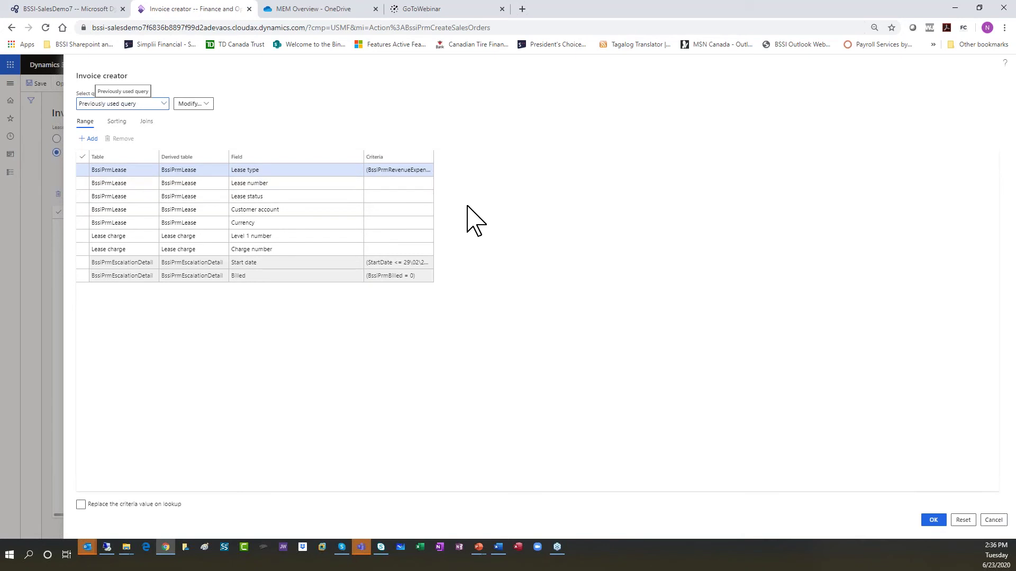
pyautogui.click(933, 520)
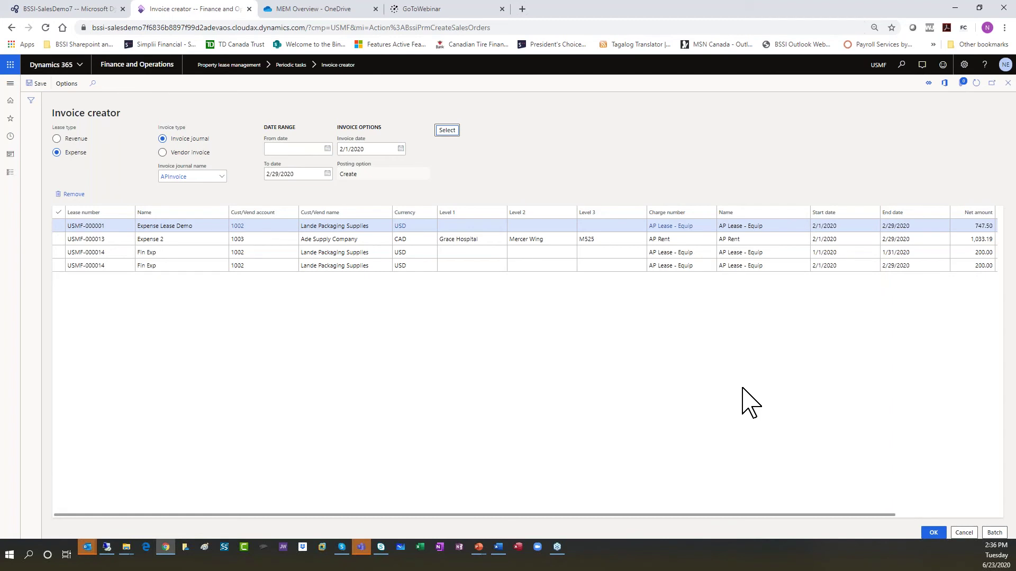
pyautogui.click(964, 534)
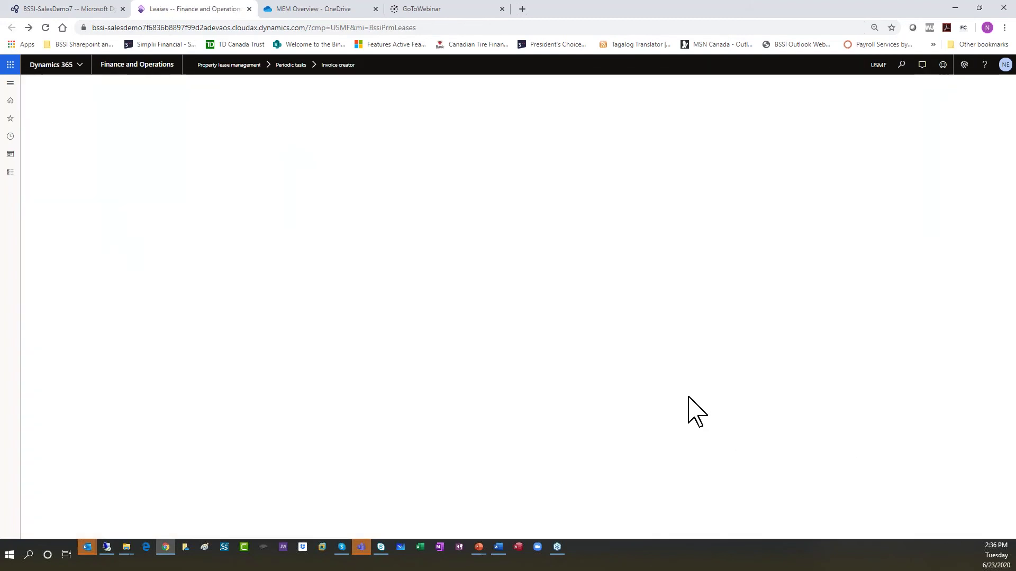
# Reopen the Invoice creator and set the lease type to Revenue and the invoice type to Free text.
pyautogui.click(11, 173)
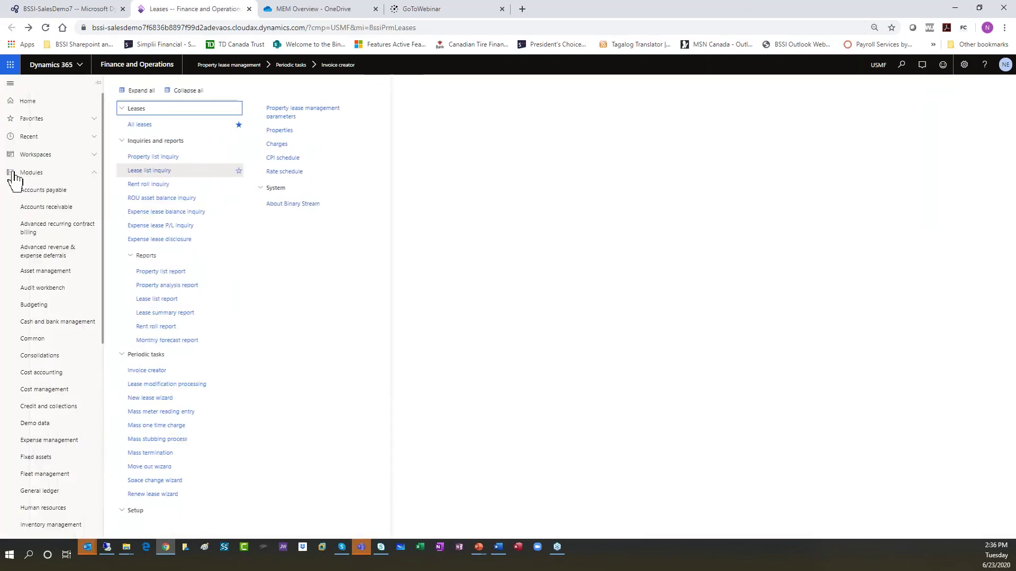
pyautogui.click(149, 372)
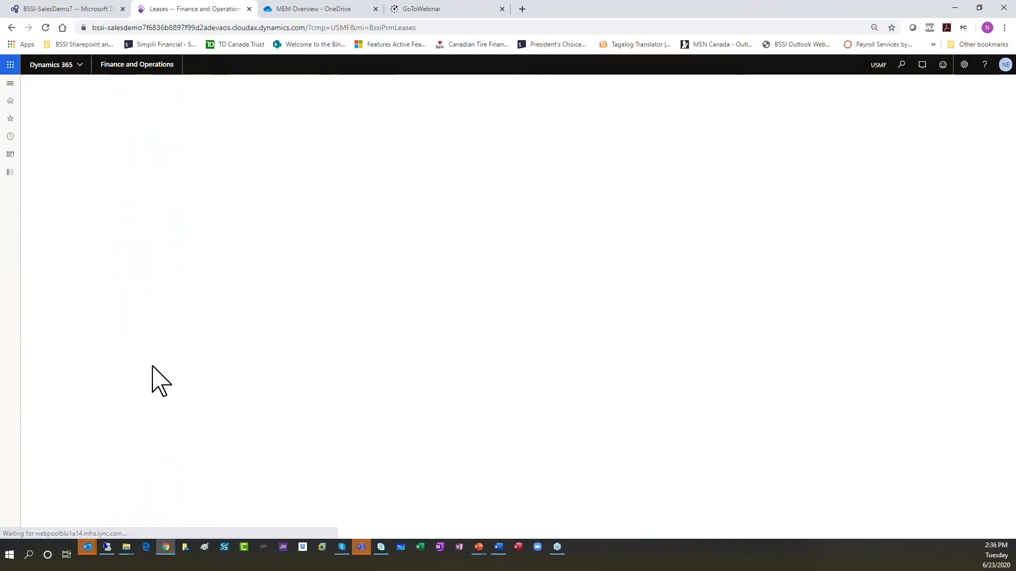
pyautogui.click(72, 141)
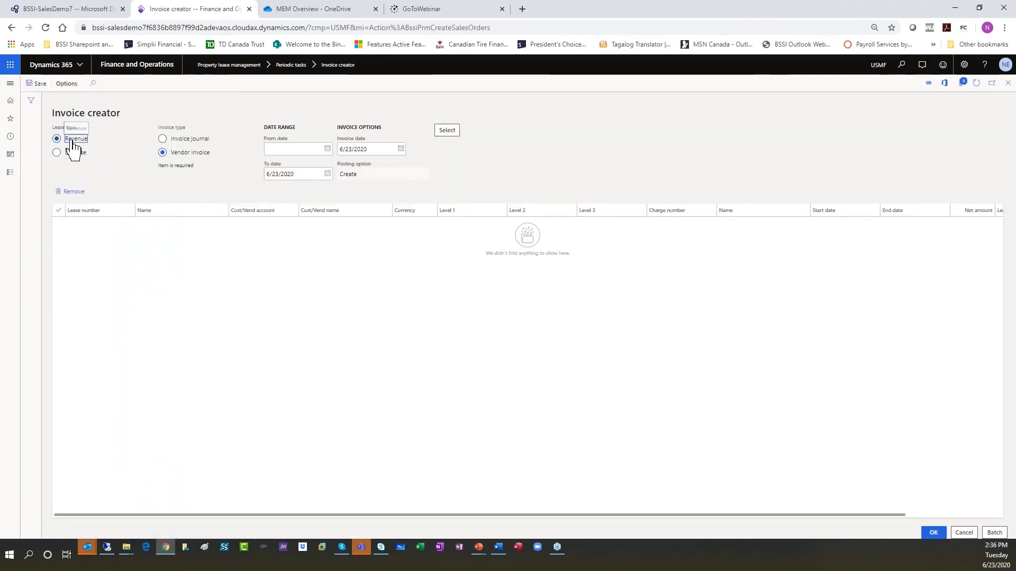
pyautogui.click(162, 139)
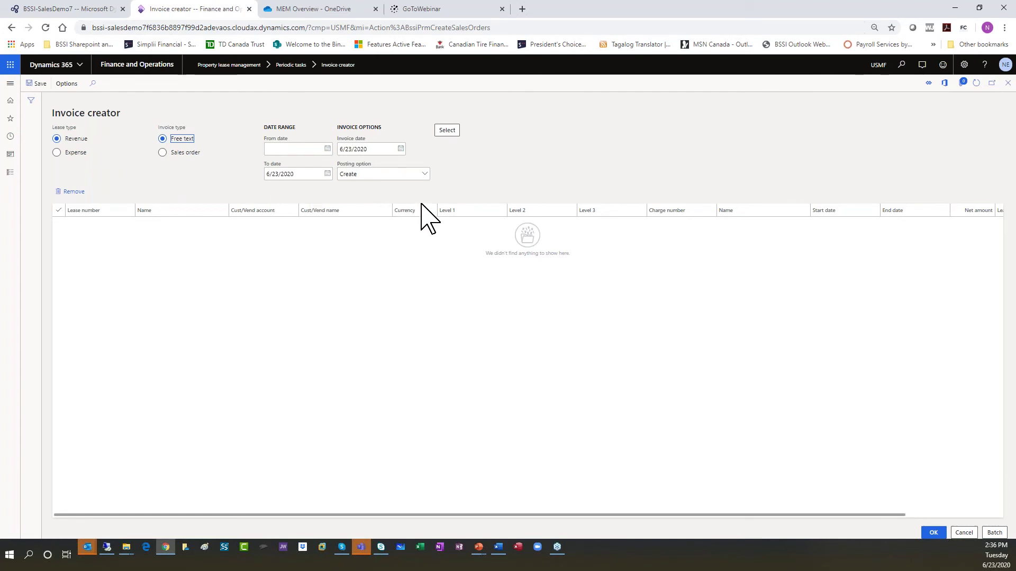
# Cancel the Invoice creator, and examine the processing actions offered in Lease modification processing.
pyautogui.click(963, 533)
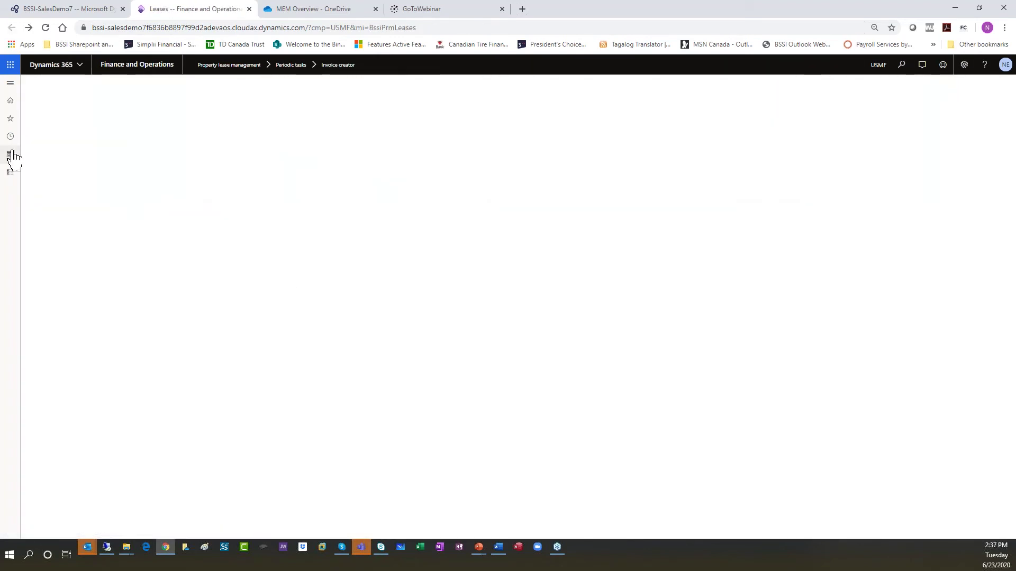
pyautogui.click(12, 175)
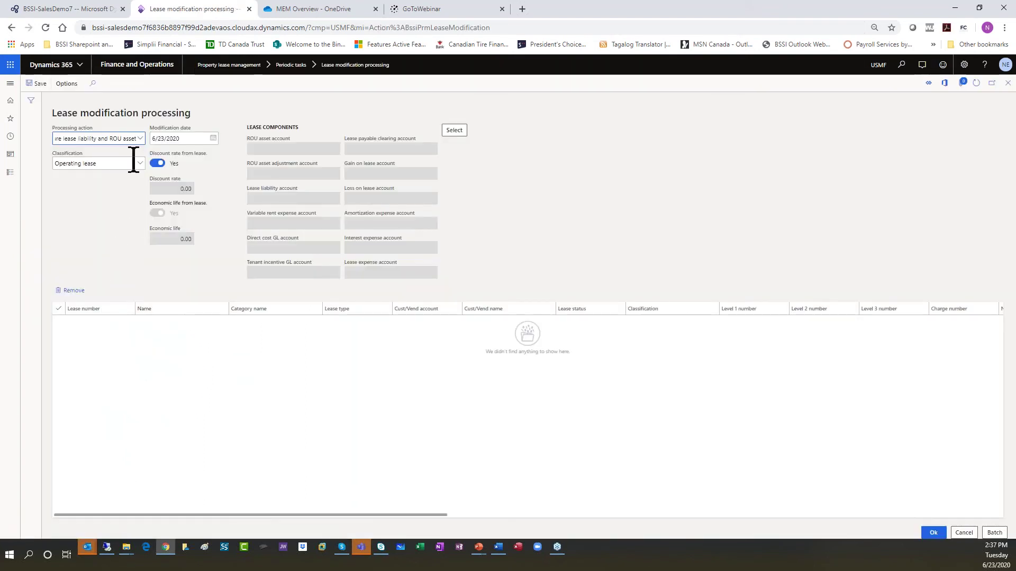
pyautogui.click(140, 138)
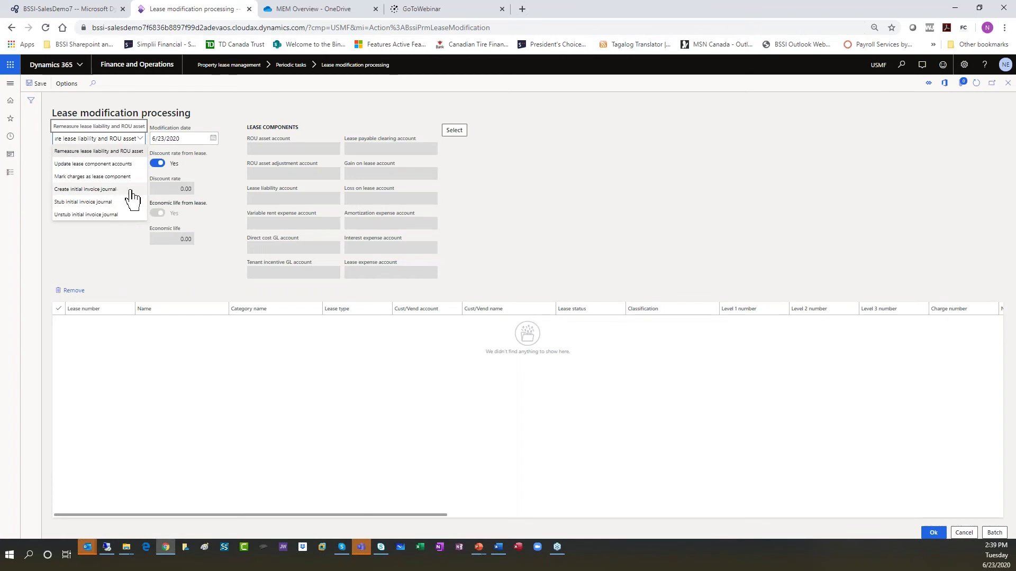
pyautogui.click(498, 215)
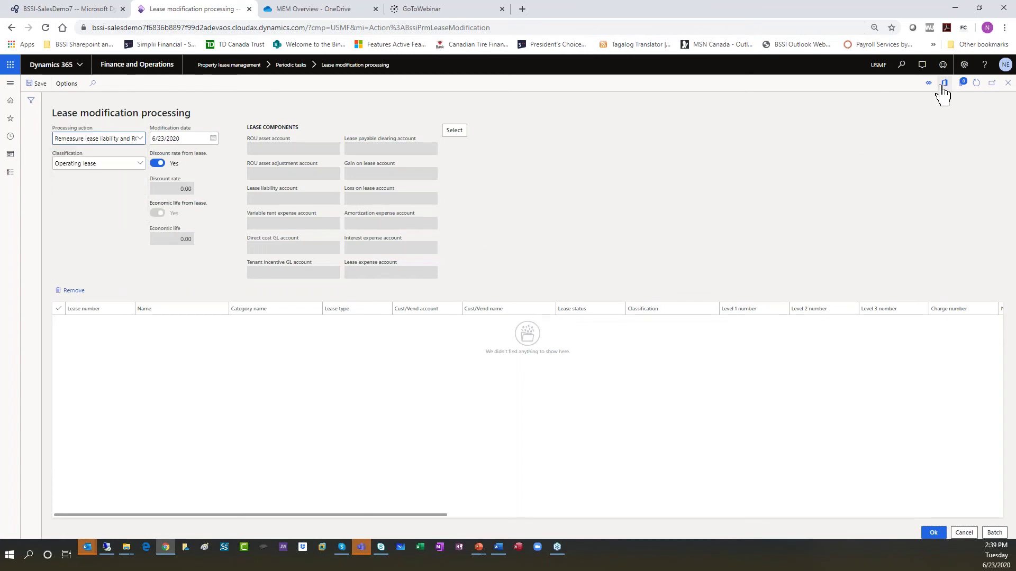
# Find the Data management workspace with the page search "data m" and open its data entities list.
pyautogui.click(906, 65)
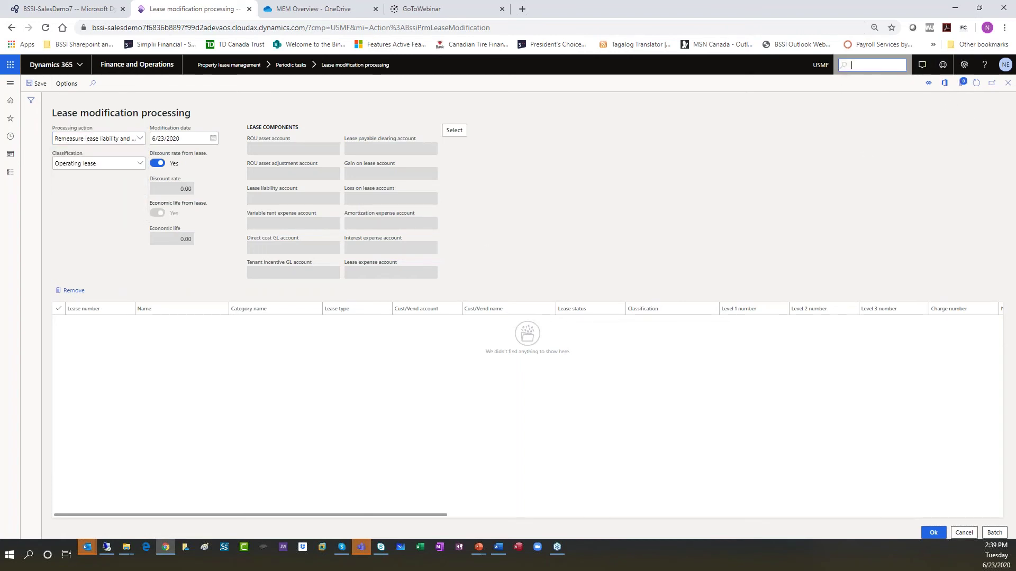
pyautogui.write('data m')
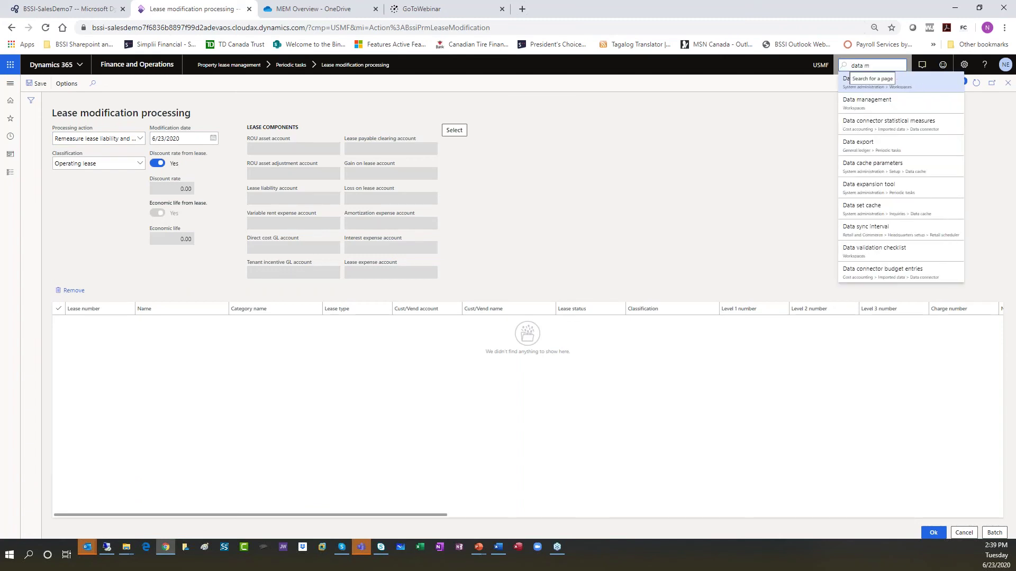
pyautogui.click(870, 118)
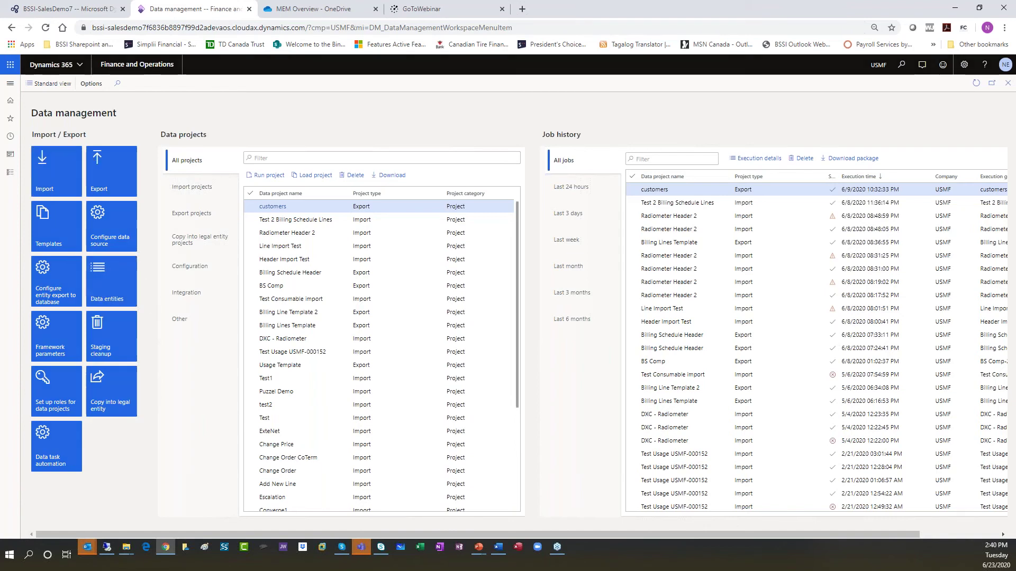
pyautogui.click(112, 281)
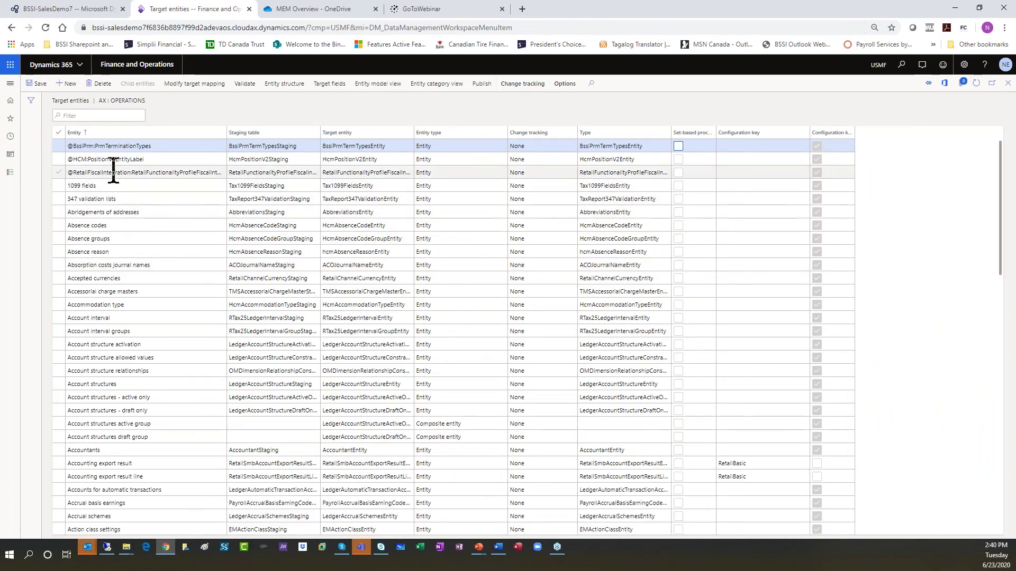
# Filter the target entities by entity name "plm" to examine the property lease management entities.
pyautogui.scroll(-3, 140, 353)
pyautogui.scroll(-15, 141, 360)
pyautogui.scroll(15, 143, 360)
pyautogui.click(88, 115)
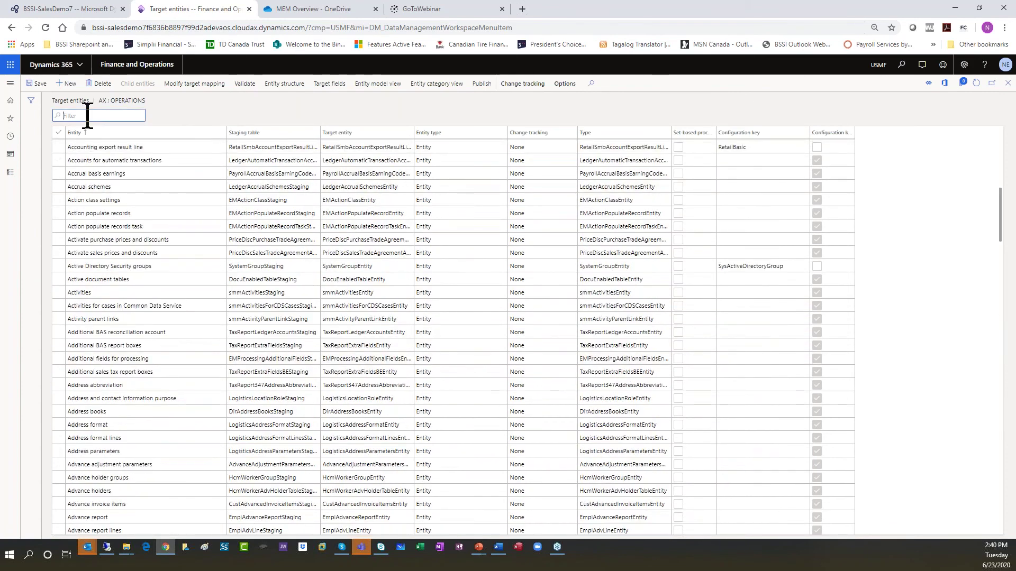
pyautogui.write('plm')
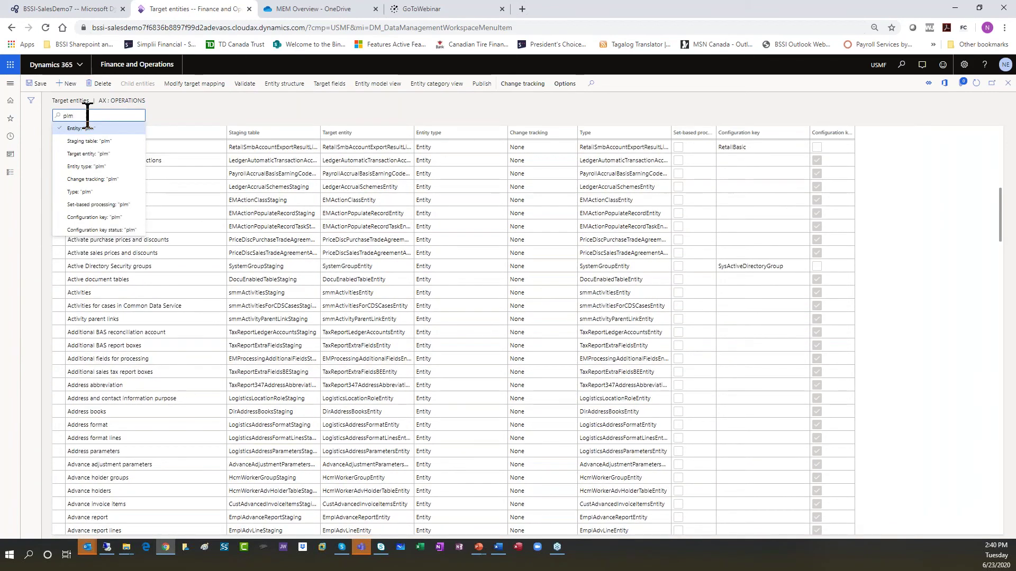
pyautogui.press('Return')
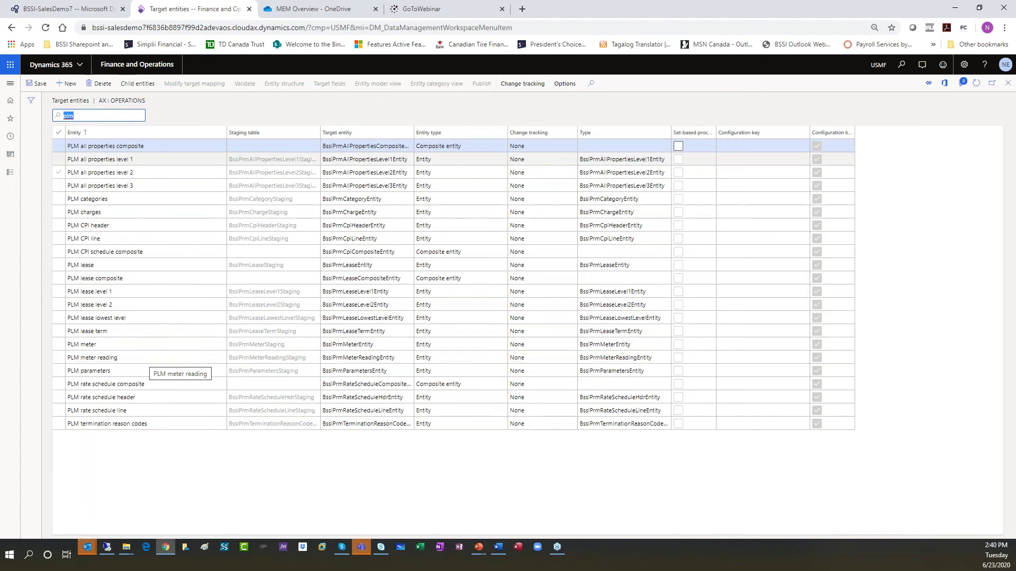
# Open Mass one time charge under the Property lease management periodic tasks, and choose the Revenue lease type and the Misc charge.
pyautogui.click(132, 66)
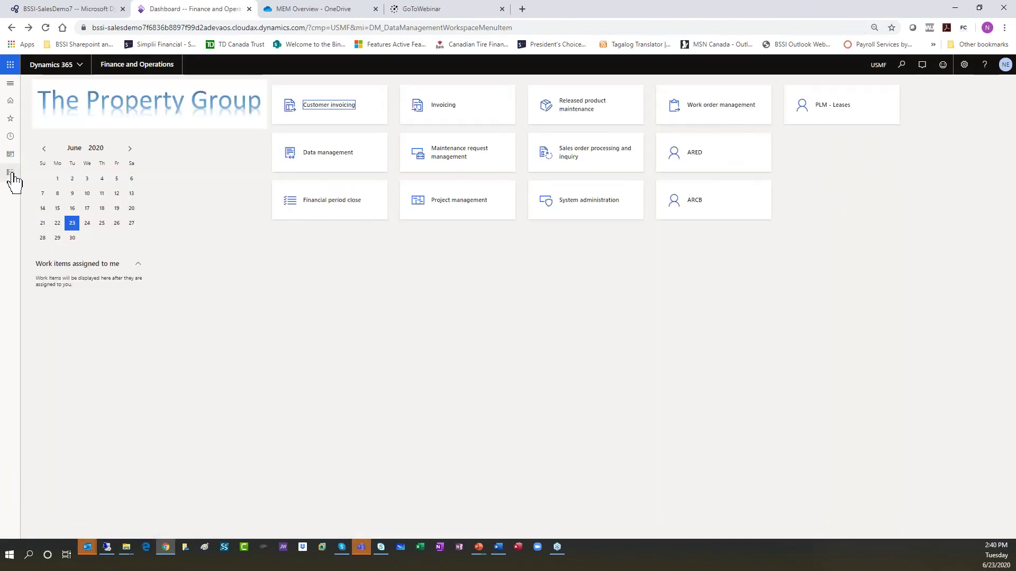
pyautogui.click(12, 174)
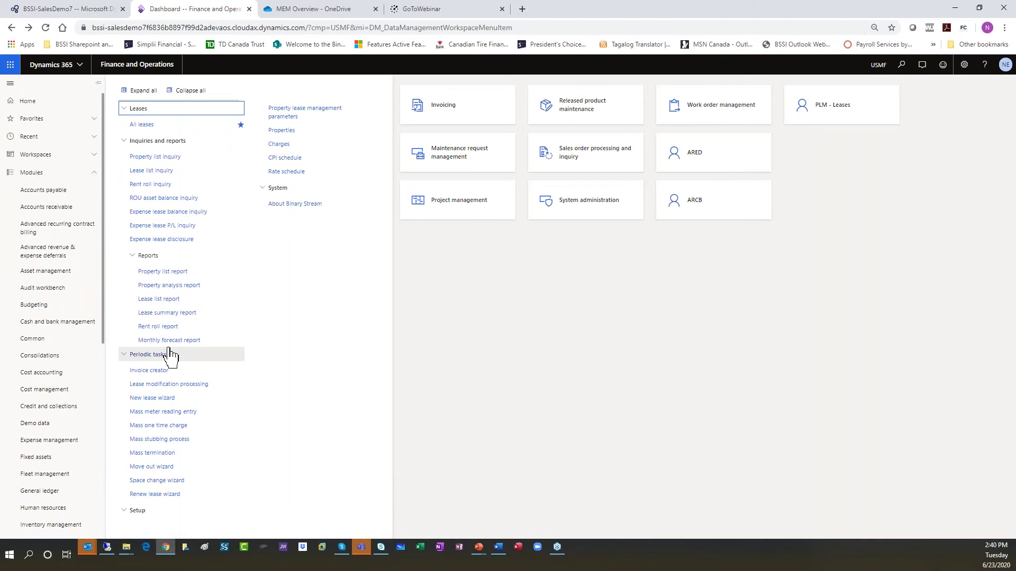
pyautogui.click(186, 429)
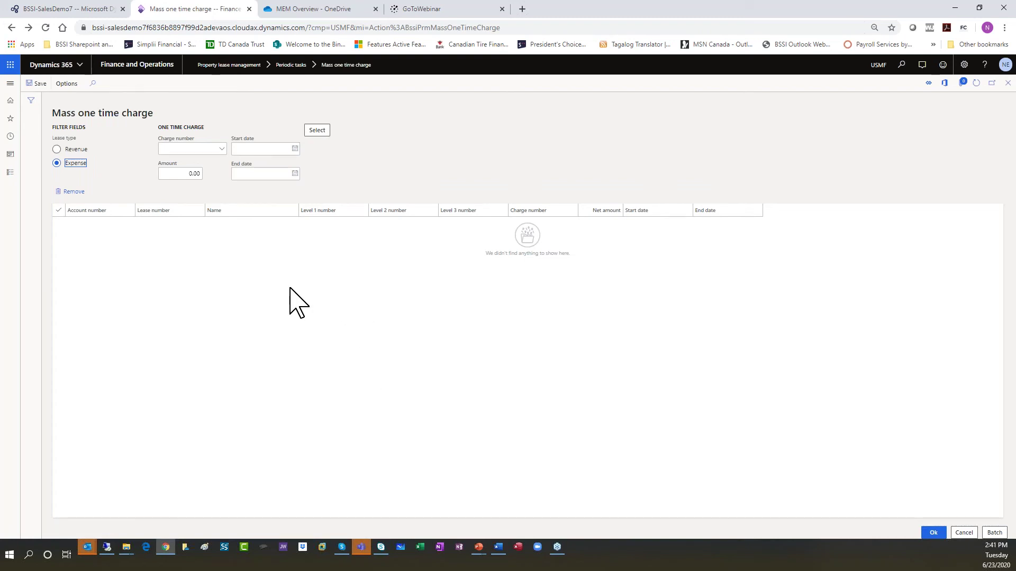
pyautogui.click(57, 149)
pyautogui.click(221, 151)
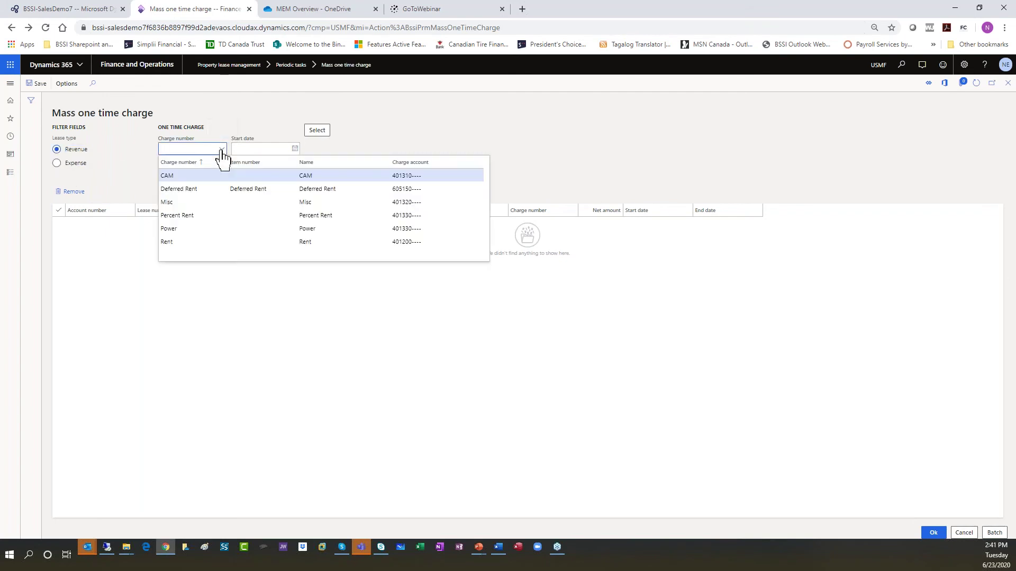
pyautogui.click(189, 202)
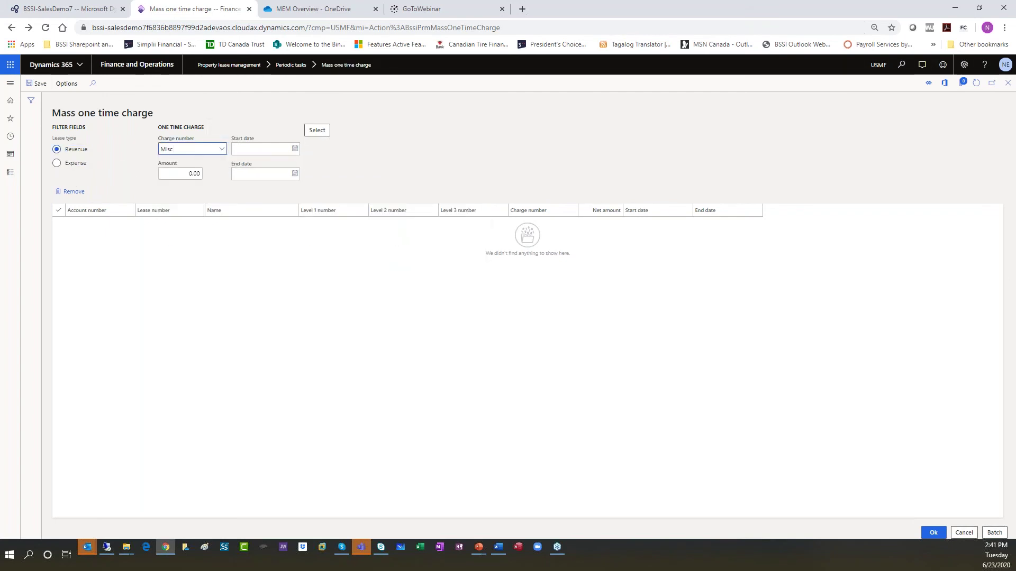
# Set the one time charge amount to 250 and its start date to 6/23/2020.
pyautogui.click(199, 174)
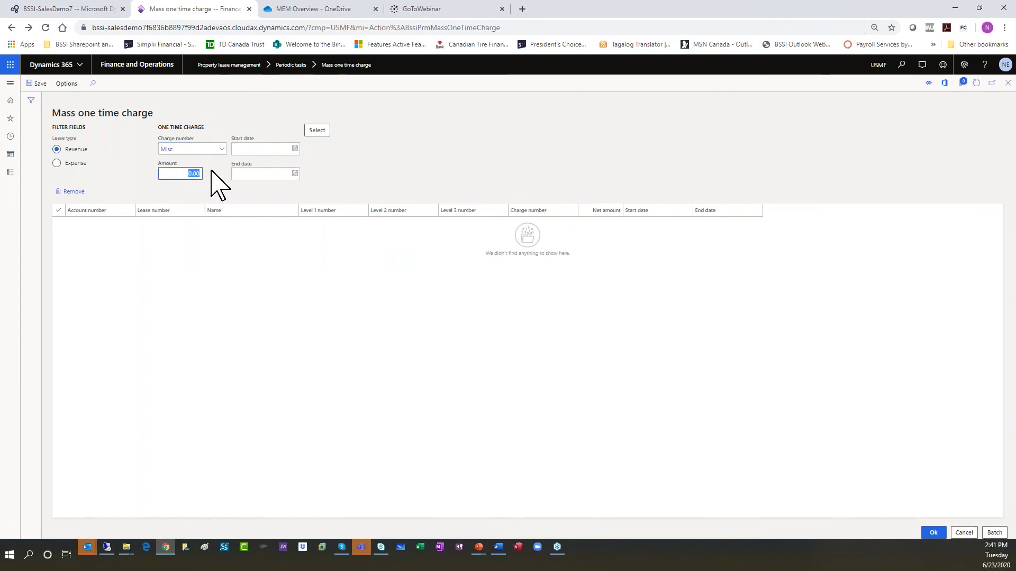
pyautogui.write('250')
pyautogui.click(295, 151)
pyautogui.click(275, 246)
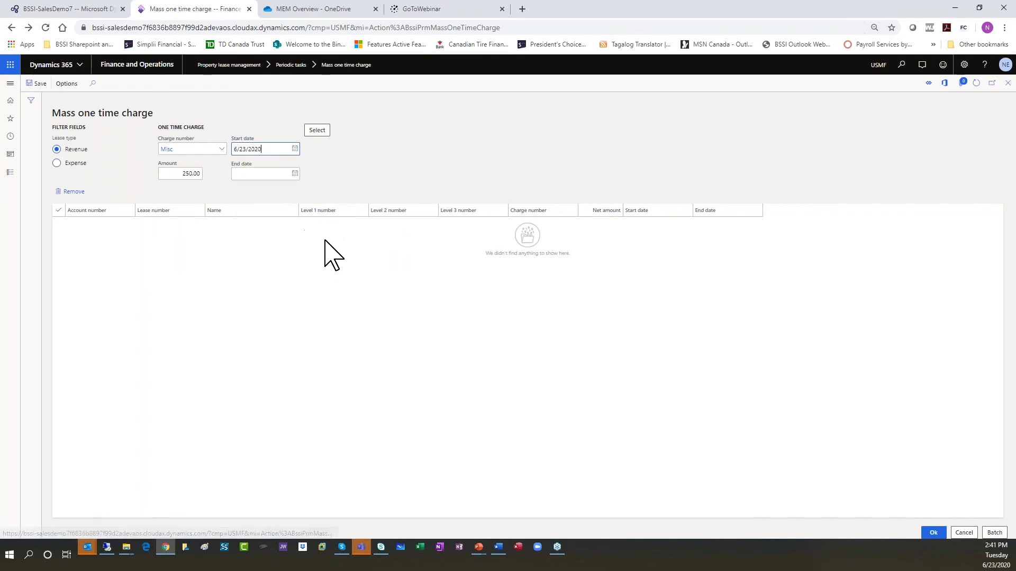
# Retrieve the active revenue leases for the mass one time charge with the previously used query, and cancel the charge creation.
pyautogui.click(317, 131)
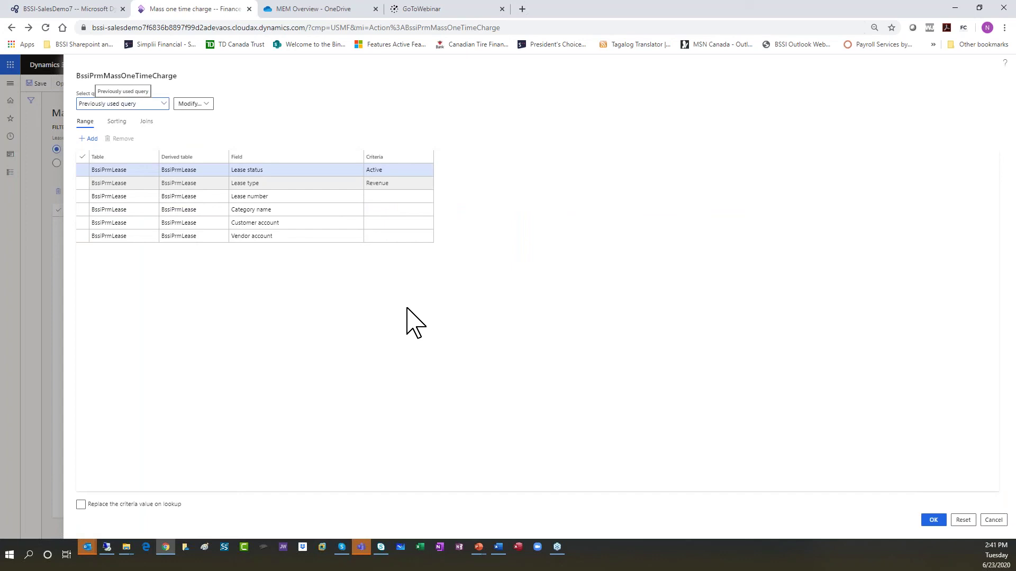
pyautogui.click(933, 520)
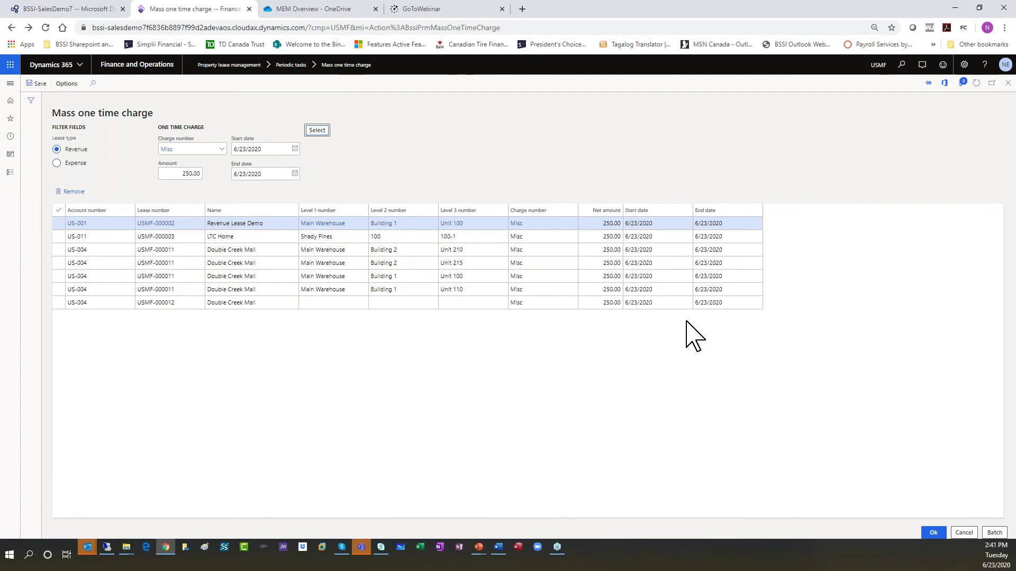
pyautogui.click(962, 534)
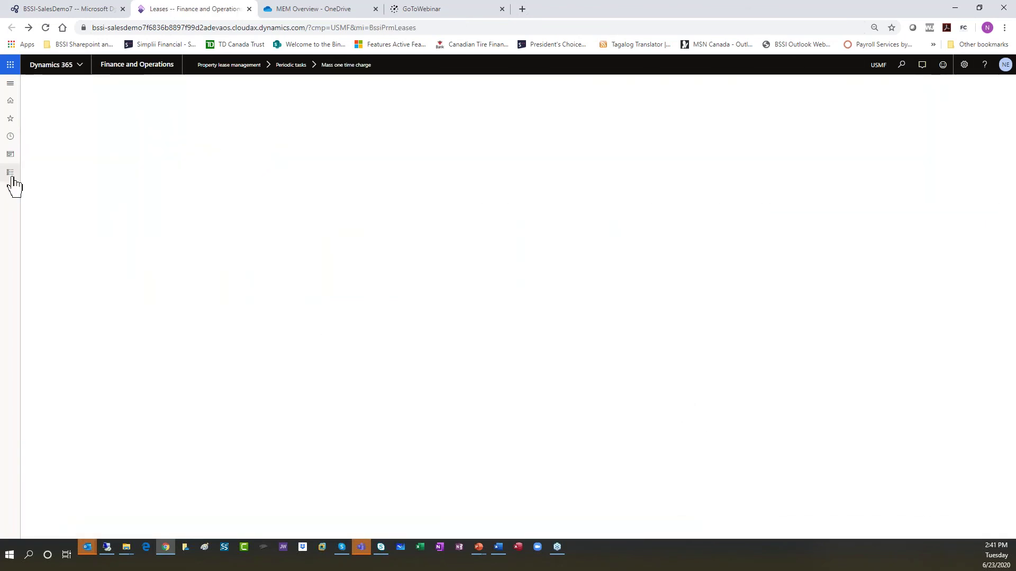
# Show the Property lease management inquiries, reports and periodic tasks, and switch to the presentation's Property List Report slide.
pyautogui.click(12, 181)
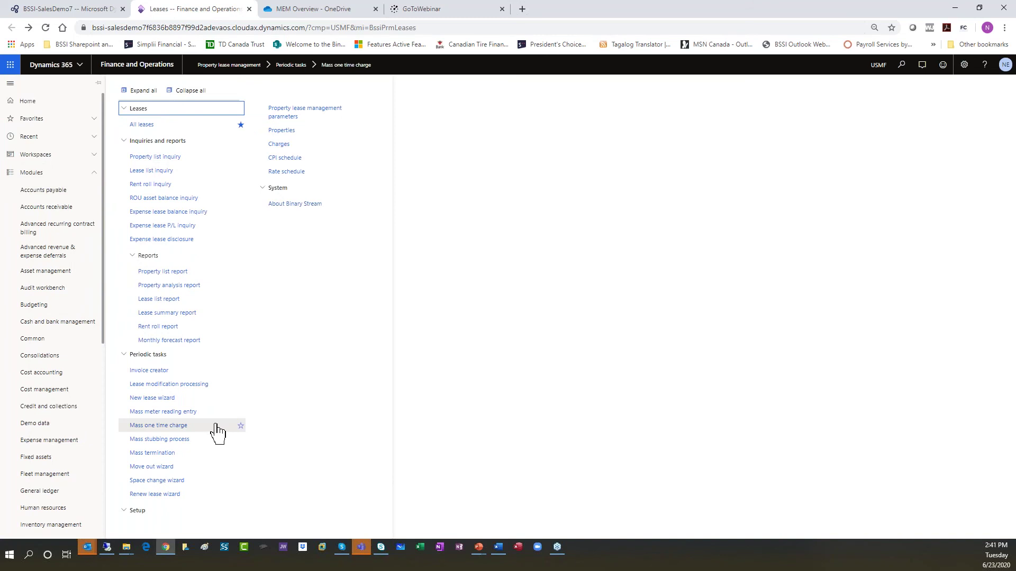
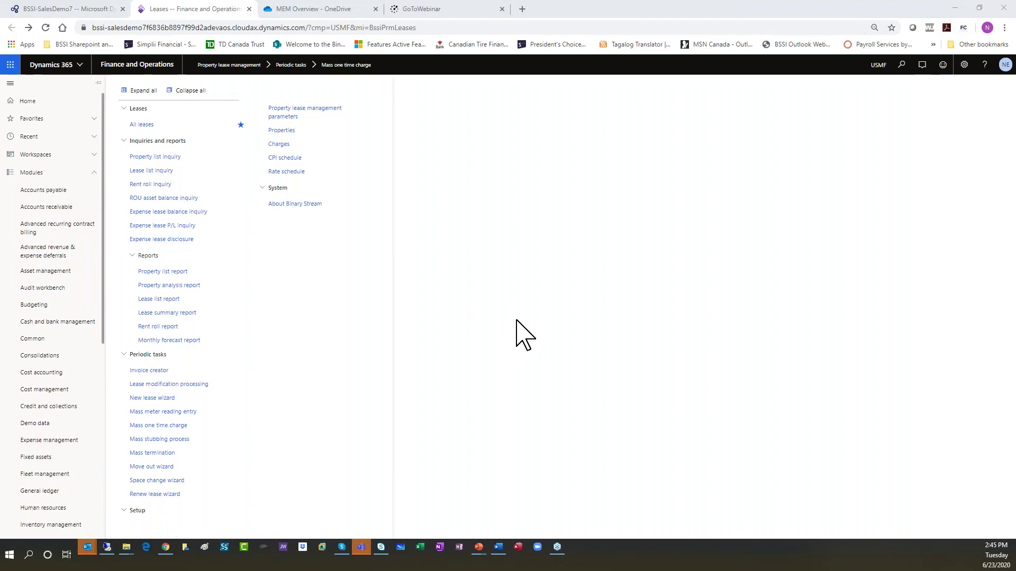
pyautogui.hotkey('alt', 'Tab')
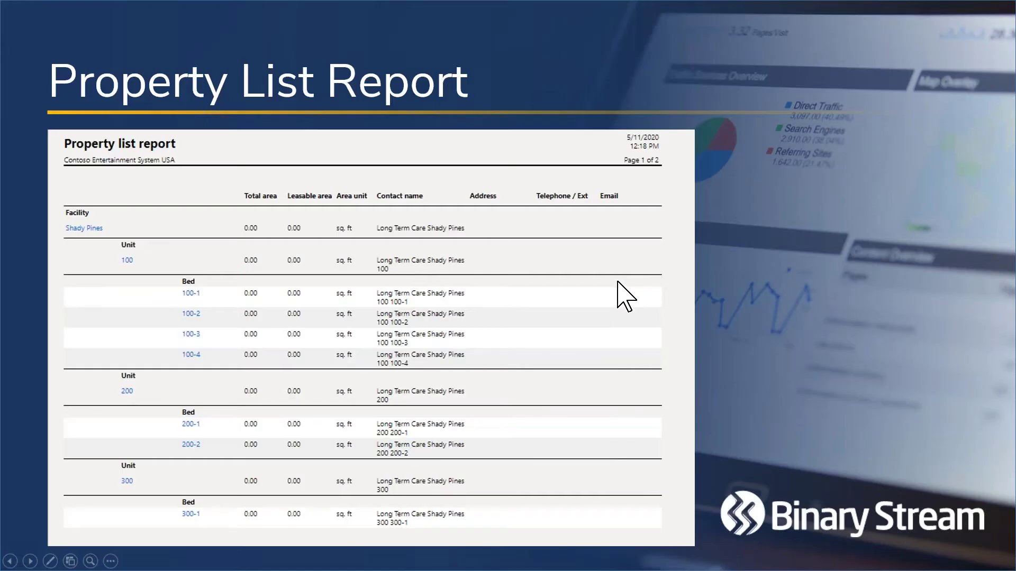